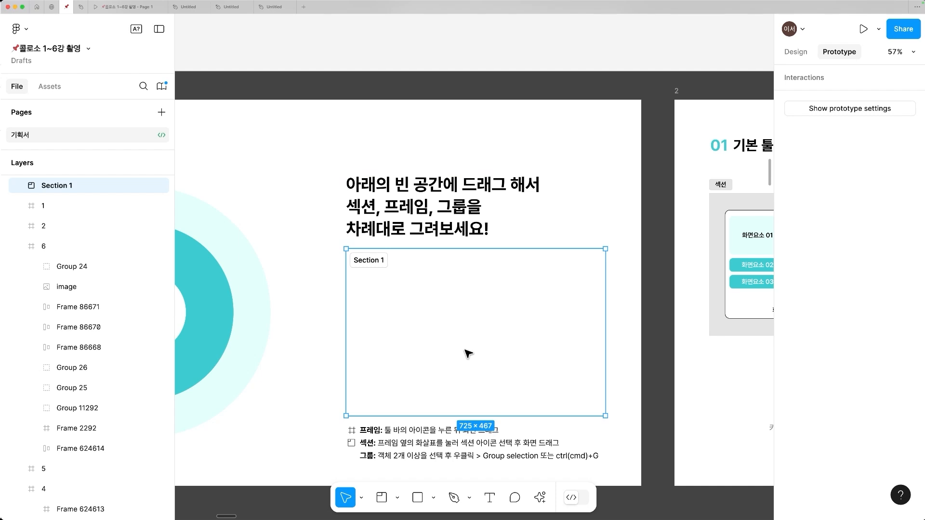
- Draw a frame about 197 × 361 inside the left part of Section 1
scroll(419, 328, right, 5)
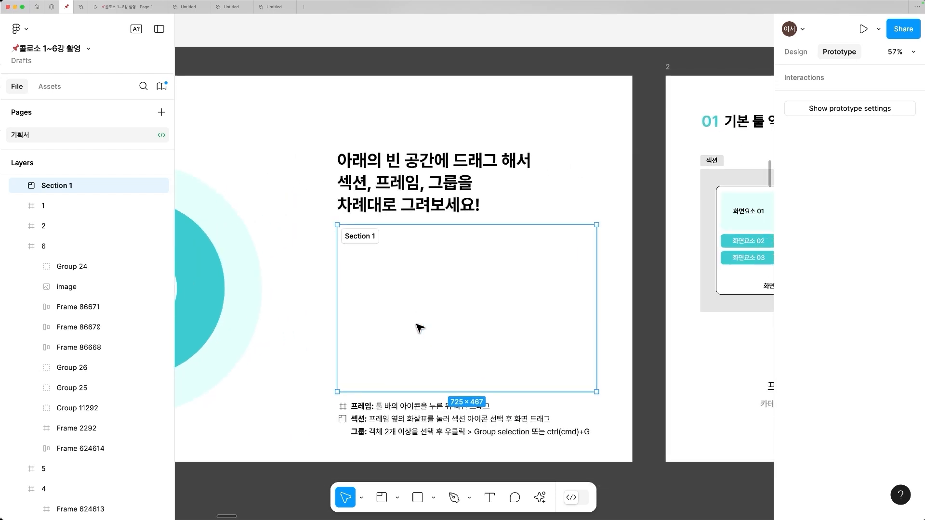
click(399, 501)
click(402, 438)
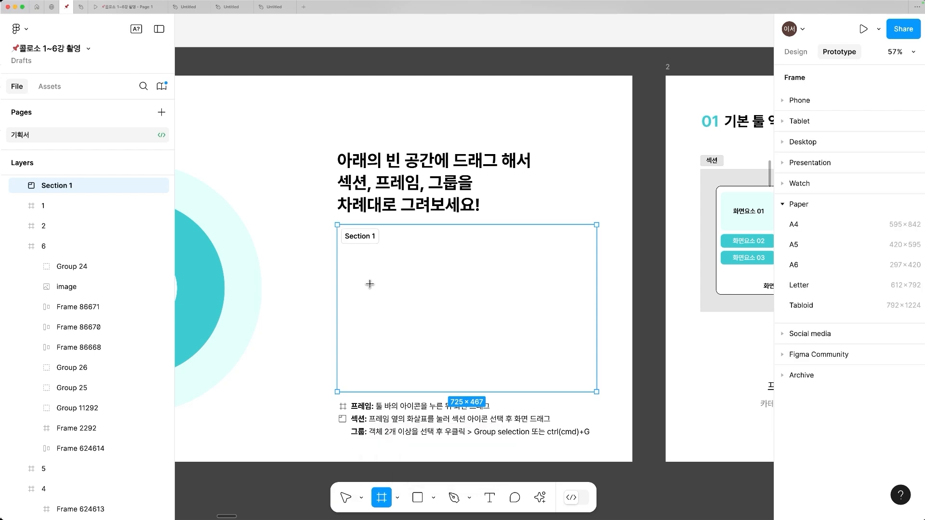
mouse_move(364, 243)
mouse_down()
mouse_move(434, 380)
mouse_move(434, 370)
mouse_up()
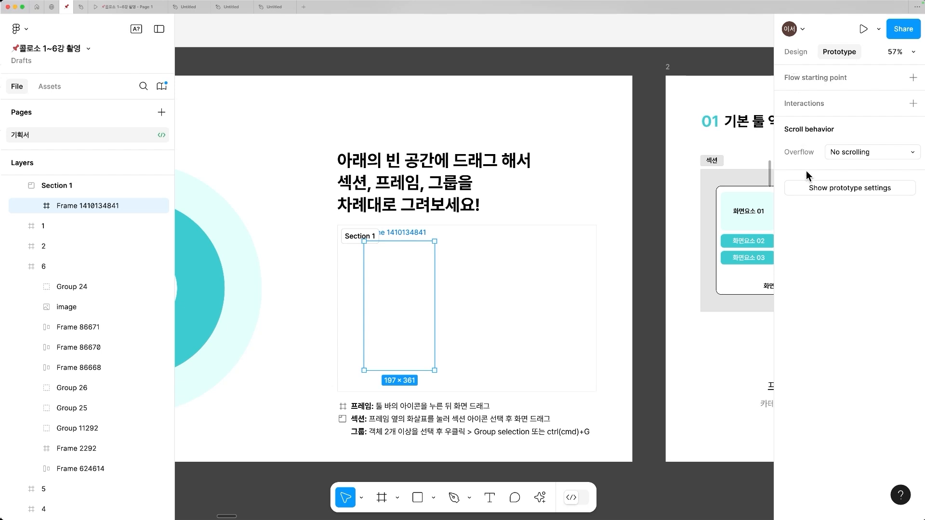
- Fill the new frame with grey 6B6B6B, shift it slightly within Section 1, and place a duplicate to its right
click(795, 52)
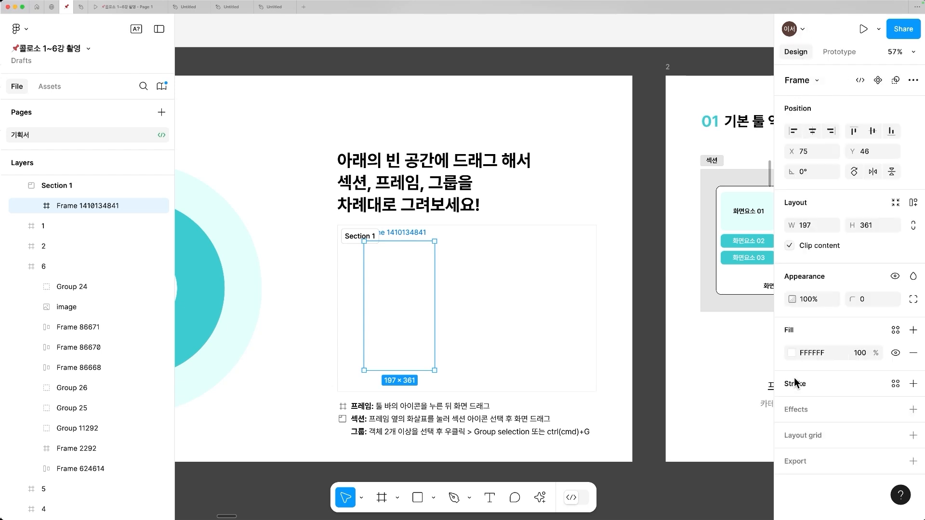
click(790, 352)
drag(678, 307, 529, 283)
drag(399, 296, 495, 301)
click(761, 163)
key(super+z)
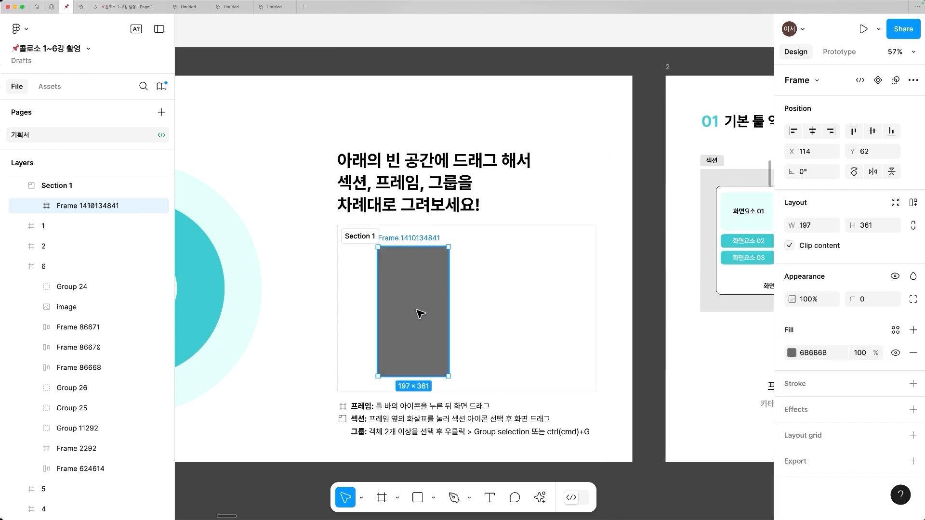
alt+drag(421, 314, 520, 314)
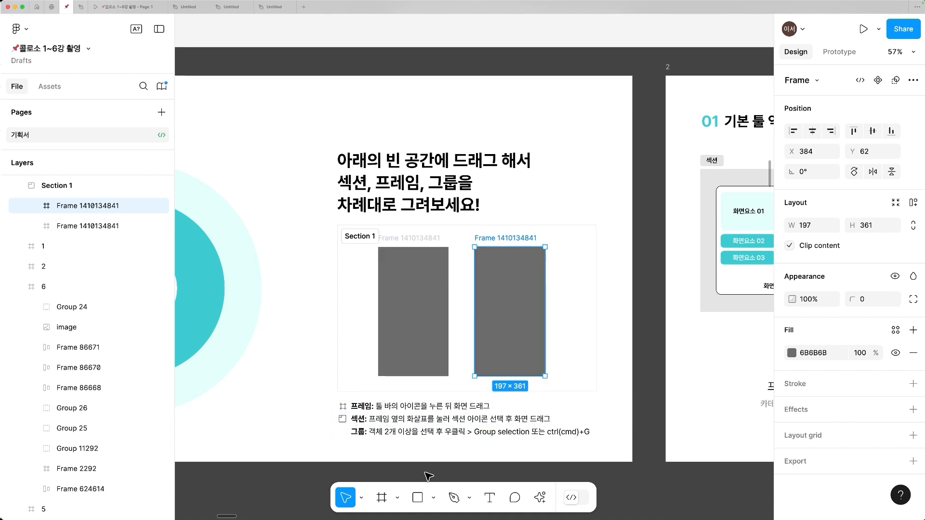
- Draw a circle of about 82 × 82 in the upper part of the left grey frame
click(434, 499)
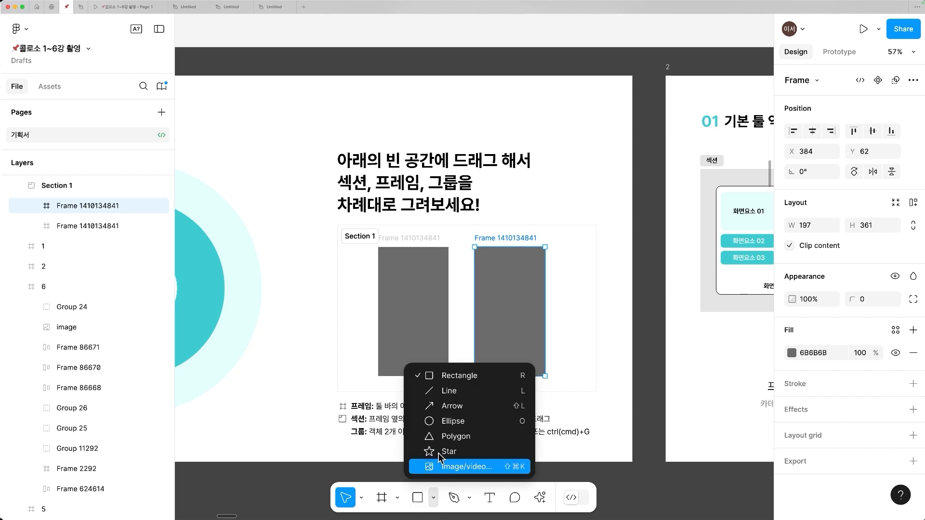
click(434, 423)
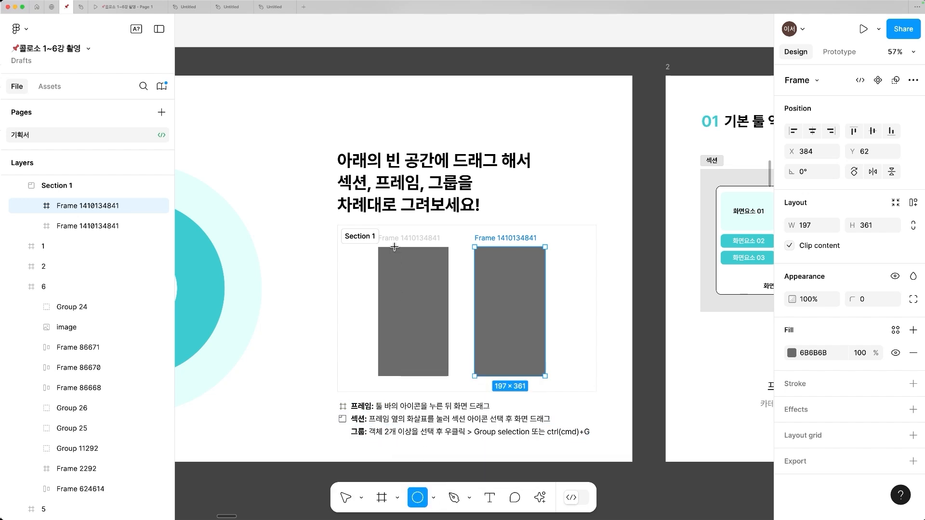
mouse_move(396, 268)
mouse_down()
mouse_move(425, 298)
mouse_move(415, 314)
mouse_up()
key(super+z)
- Duplicate the circle directly below so the two slightly overlap, and move the pair to the middle of the left frame
scroll(414, 314, up, 5)
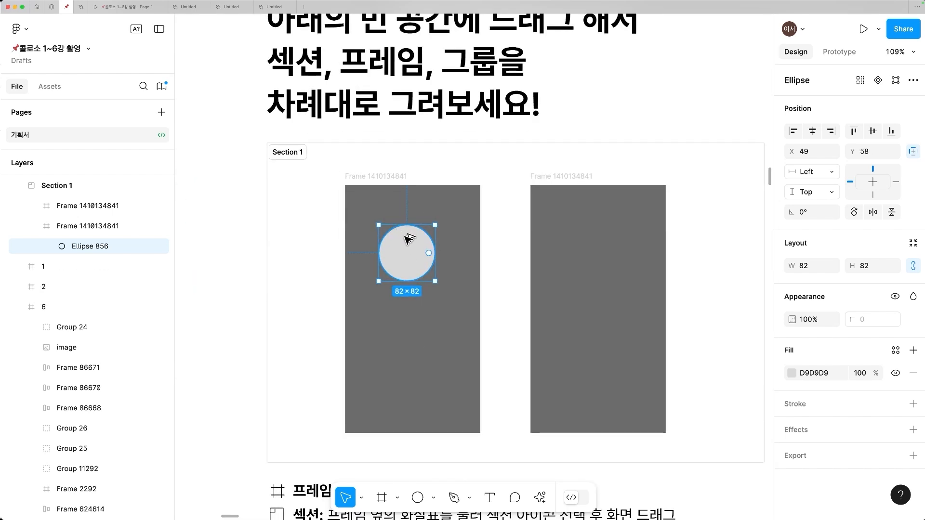
drag(409, 255, 439, 274)
shift+click(425, 244)
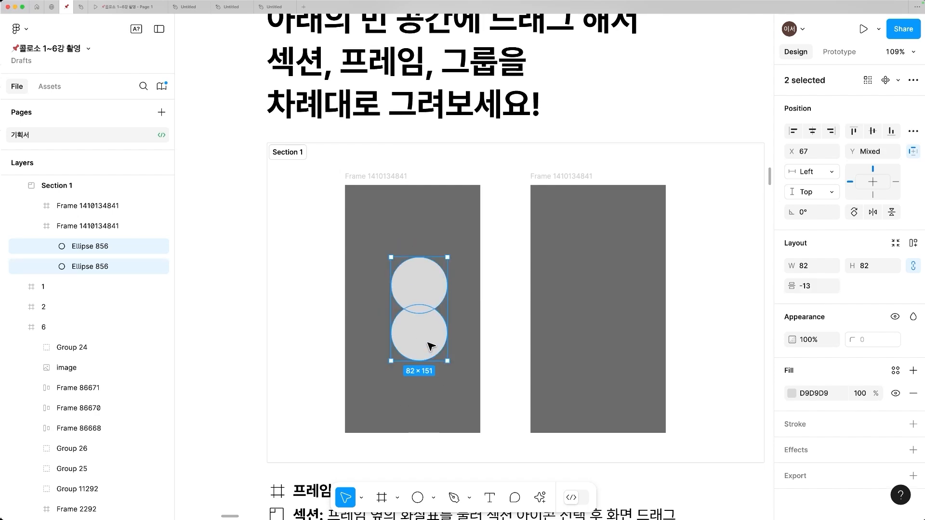
drag(428, 343, 418, 332)
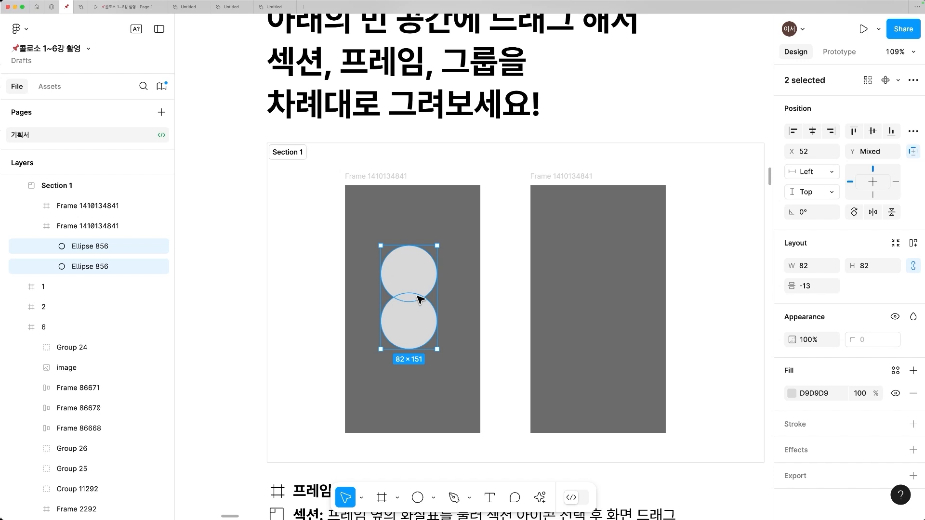
- Group the two overlapping circles in the left frame
click(454, 395)
click(420, 340)
shift+click(419, 263)
right_click(415, 314)
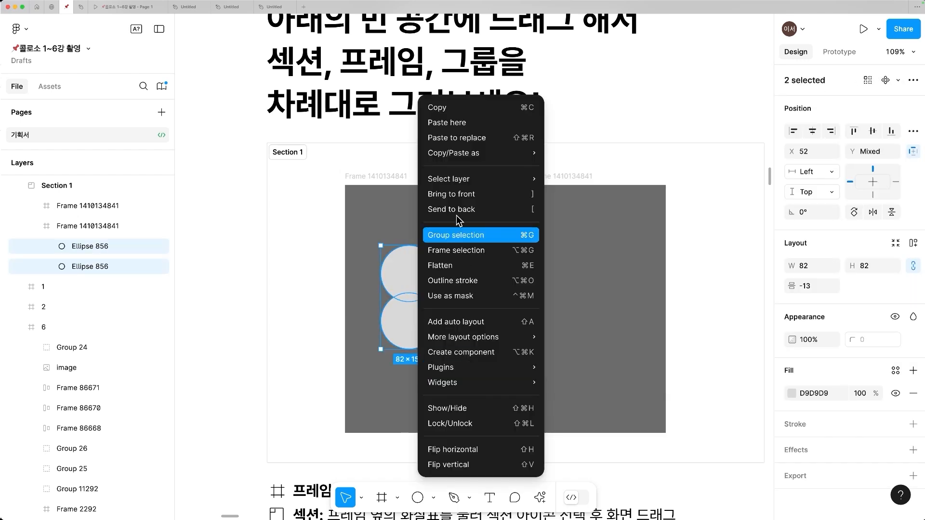
click(462, 235)
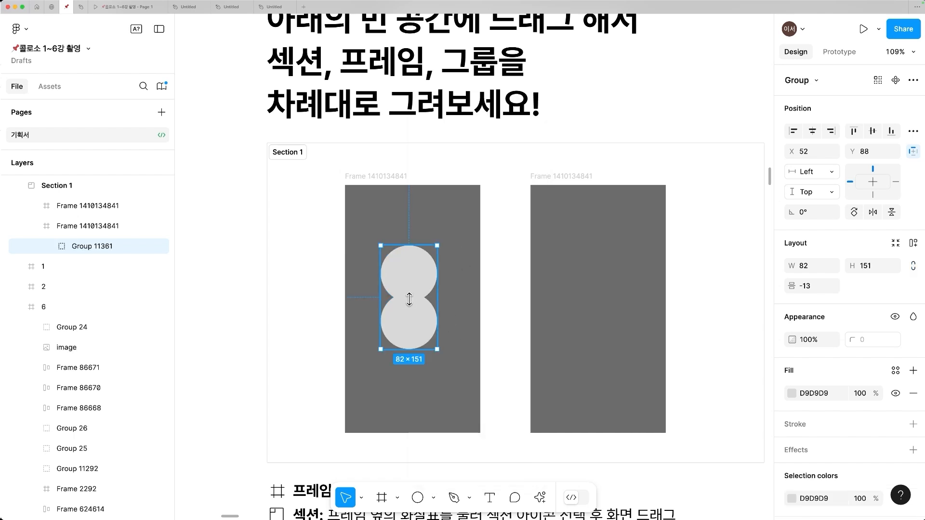
- Try resizing the circle group from its corner, and undo the change
drag(437, 247, 429, 267)
key(ctrl+z)
scroll(416, 310, down, 3)
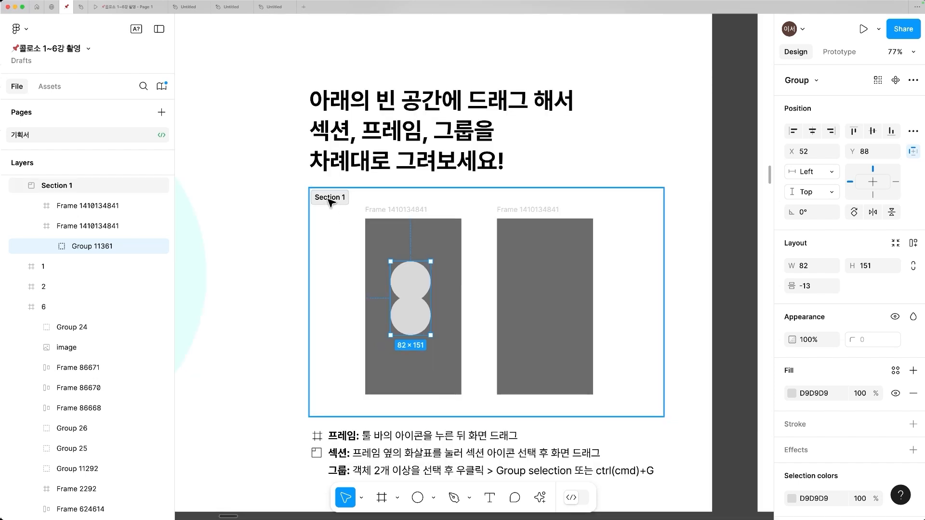
- Select Section 1, its left frame, and both frames together to examine how the section contains the screens
click(330, 202)
scroll(337, 205, right, 1)
scroll(337, 204, down, 1)
click(373, 207)
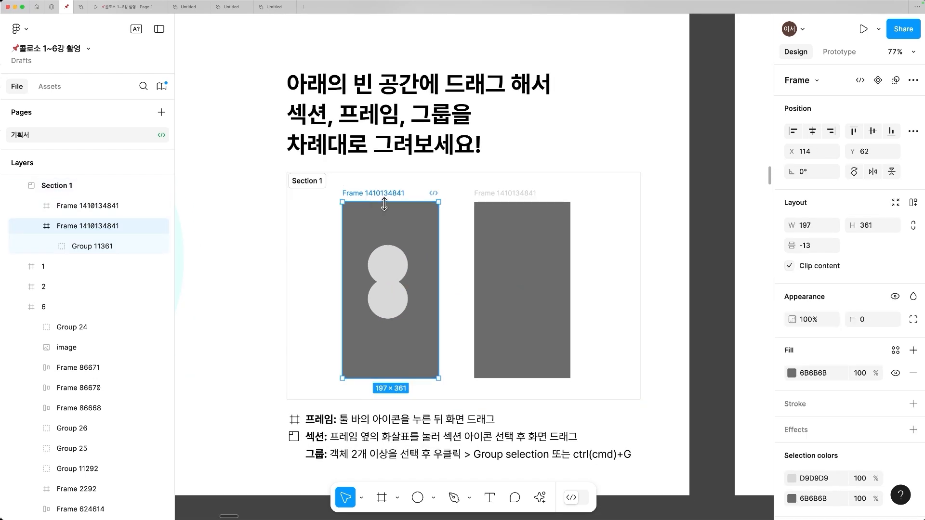
shift+click(507, 208)
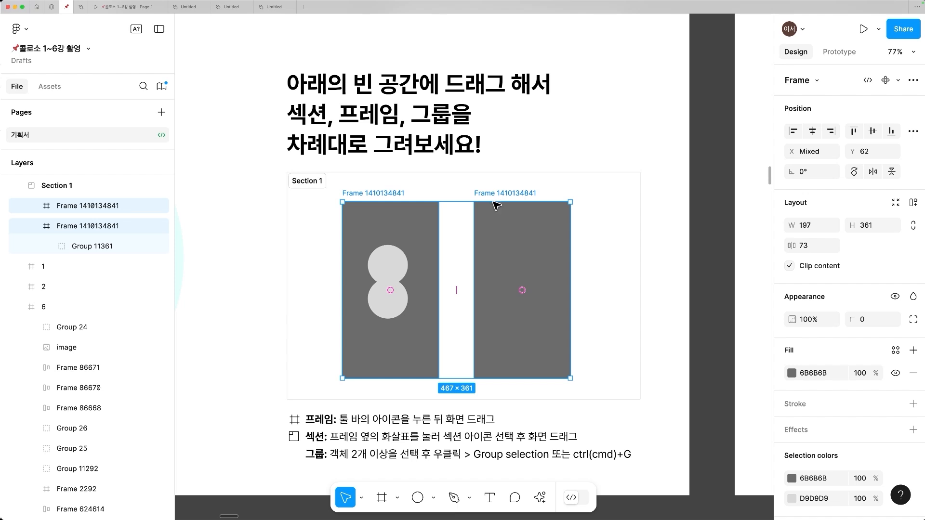
click(477, 188)
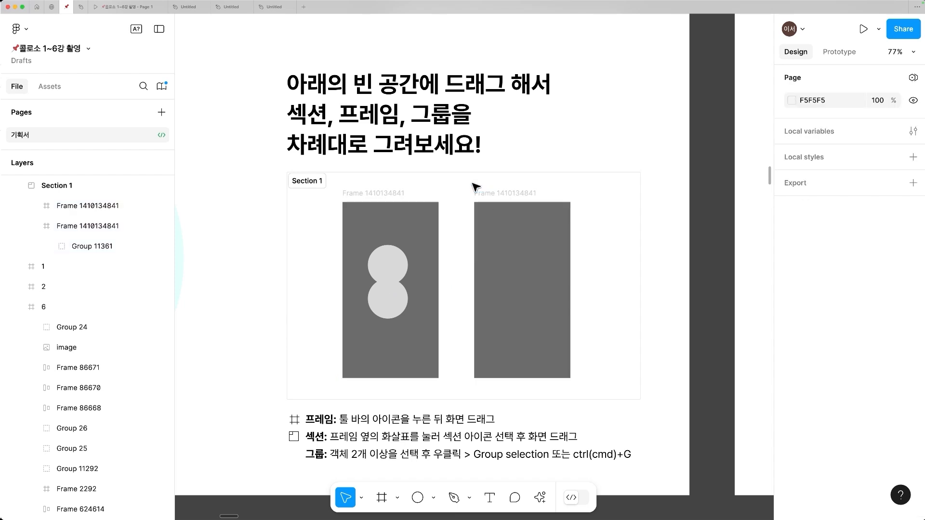
click(391, 195)
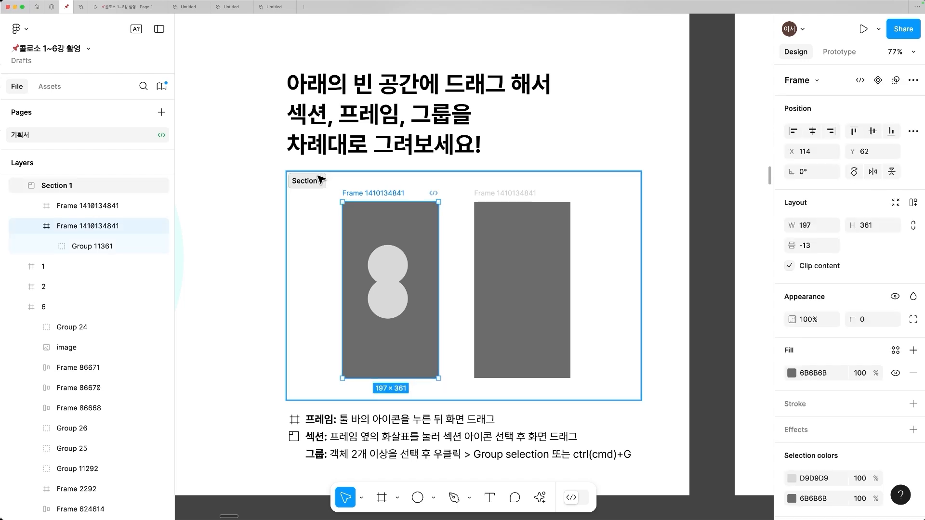
click(320, 180)
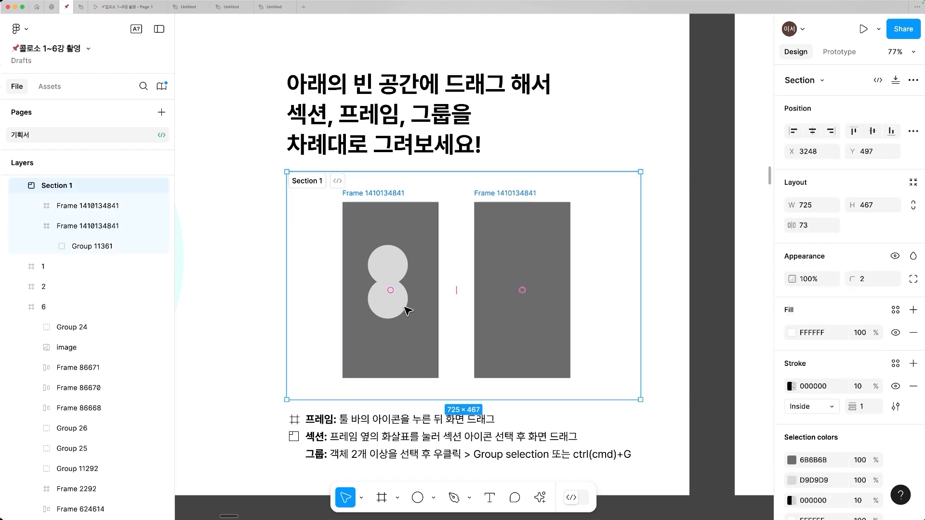
click(385, 195)
shift+click(511, 196)
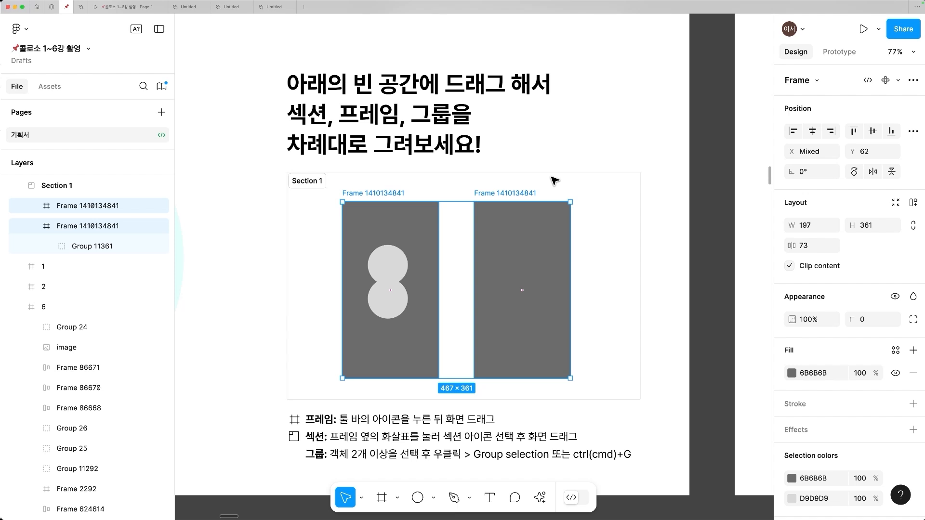
- Draw a nested frame about 170 × 121 in the right grey frame, fill it with white FFFFFF, and position it at X 13, Y 98
mouse_move(506, 250)
mouse_down()
mouse_move(557, 363)
mouse_move(571, 321)
mouse_up()
key(f)
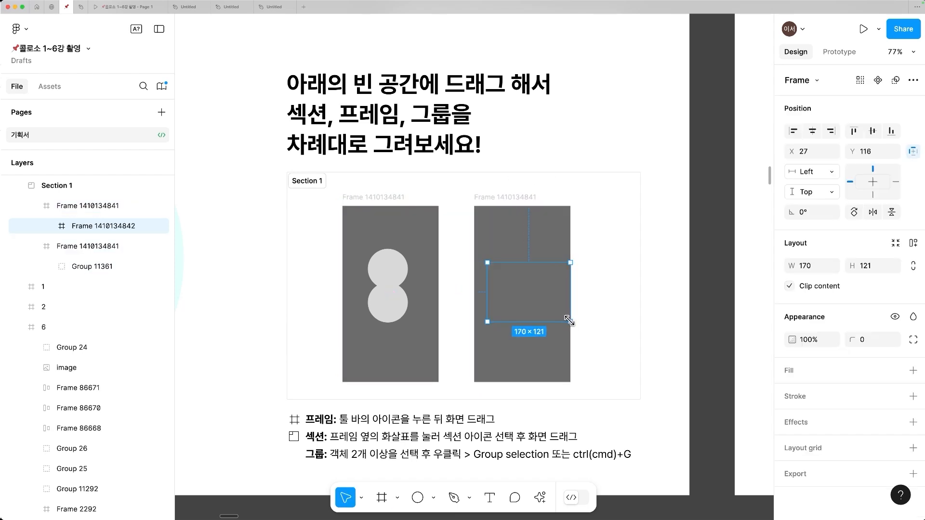
click(810, 367)
drag(533, 290, 526, 281)
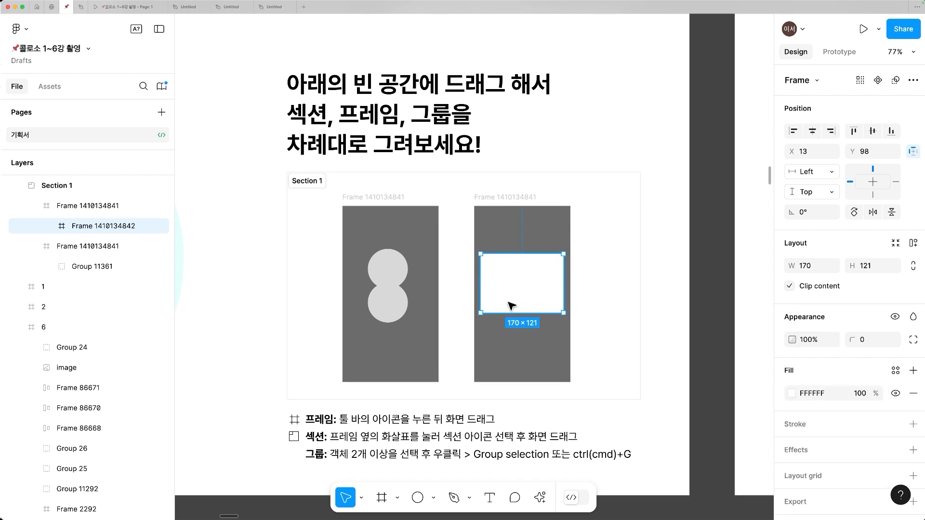
- Examine the circle group and its ellipses in the left frame, and compare them with the white nested frame
click(395, 297)
scroll(393, 251, up, 5)
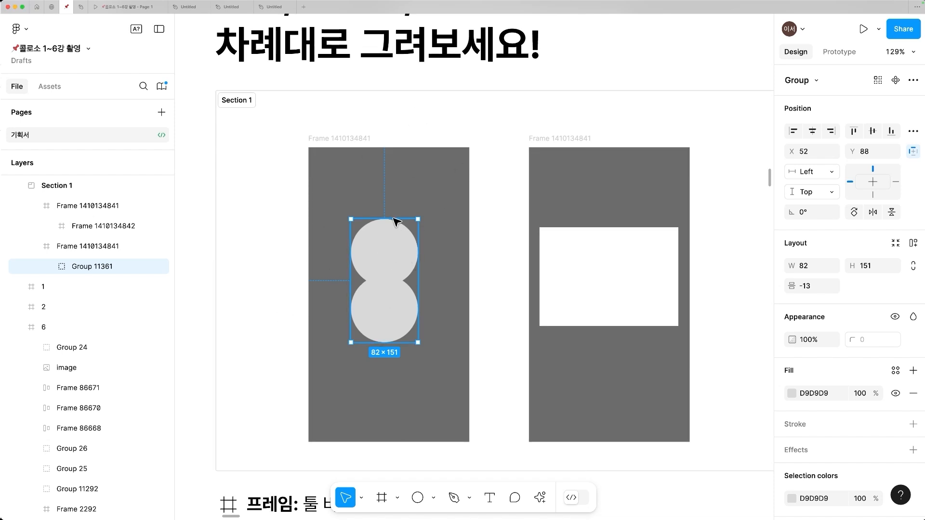
double_click(385, 304)
click(479, 371)
click(371, 271)
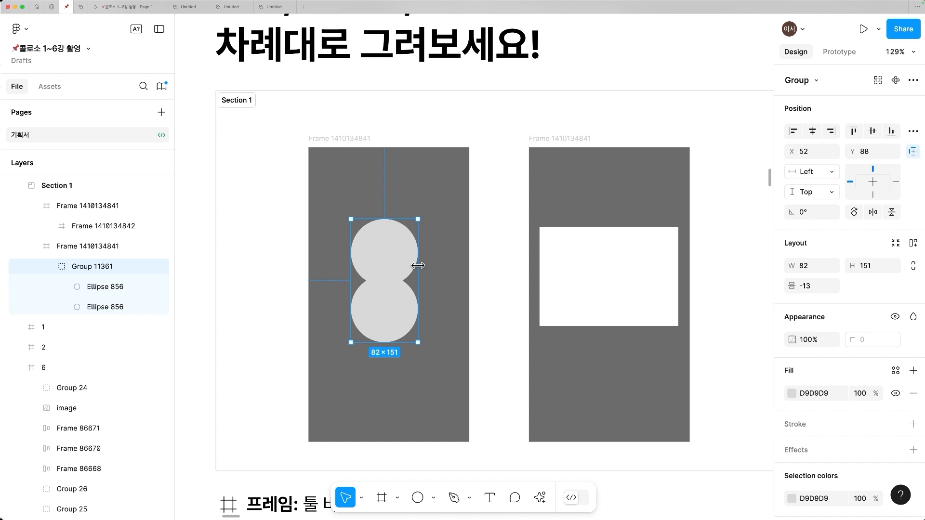
scroll(418, 266, down, 1)
scroll(418, 266, right, 1)
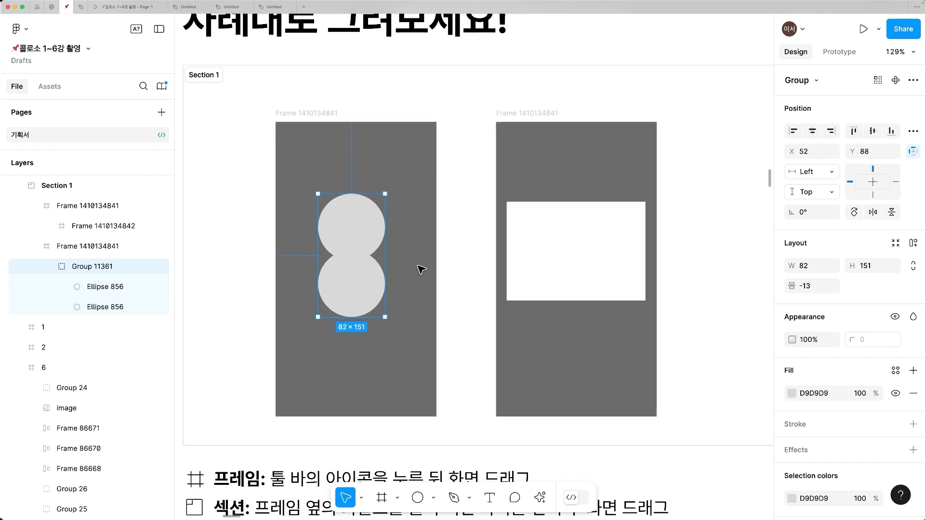
click(585, 222)
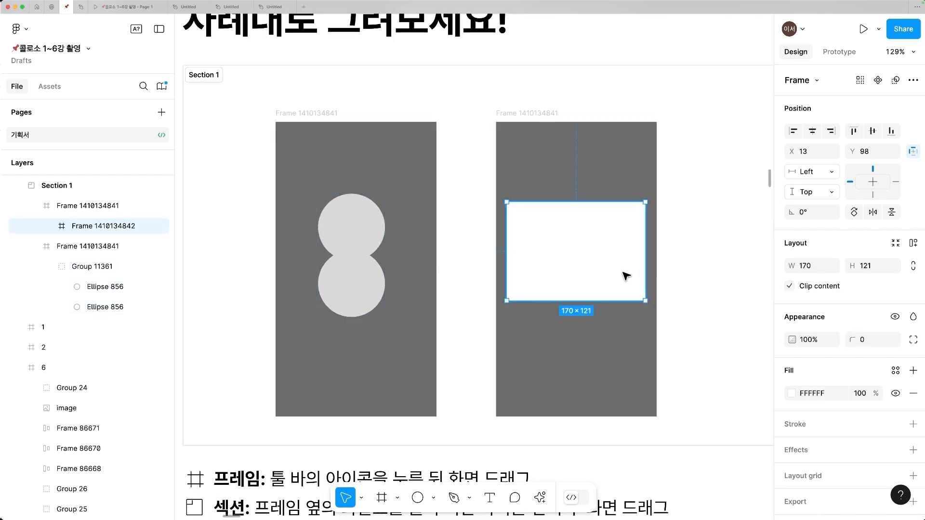
- Hide the editor interface and show slide 2, "01 기본 툴 익히기", in full
scroll(511, 273, down, 5)
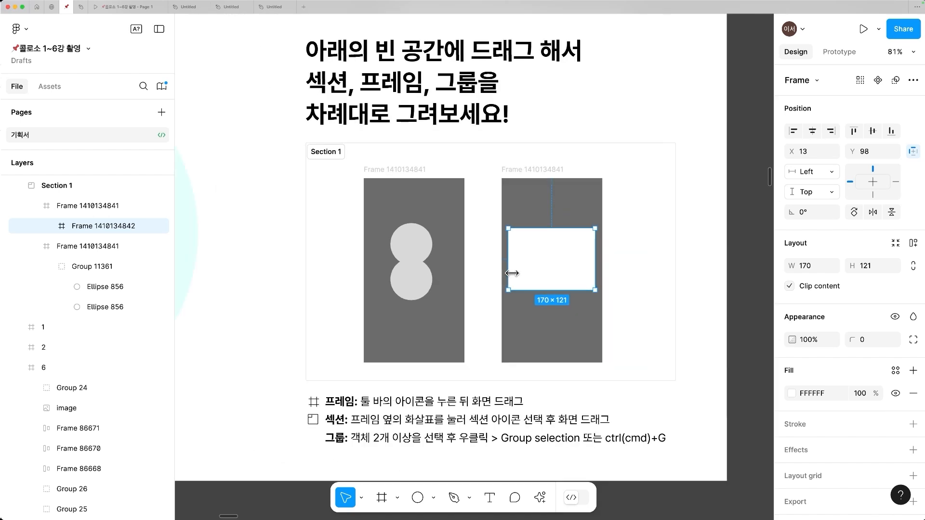
scroll(511, 273, right, 10)
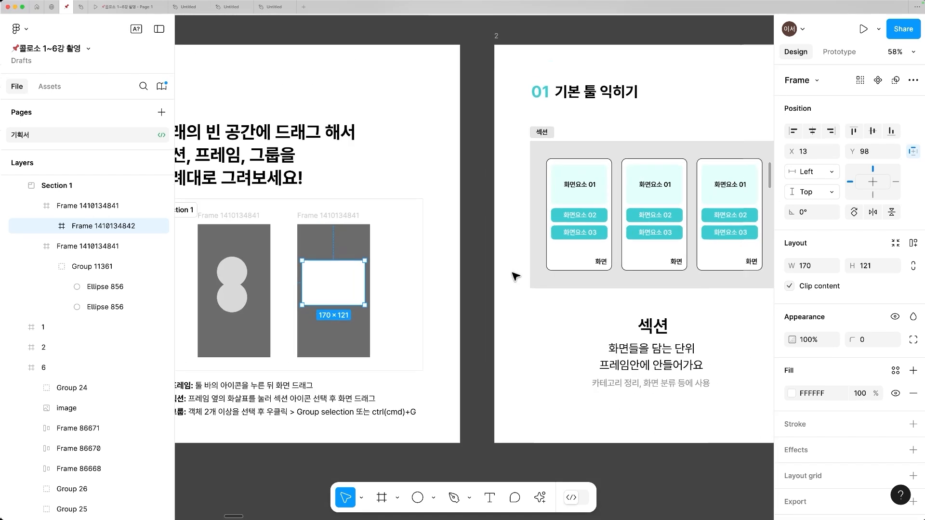
scroll(514, 275, down, 3)
key(super+backslash)
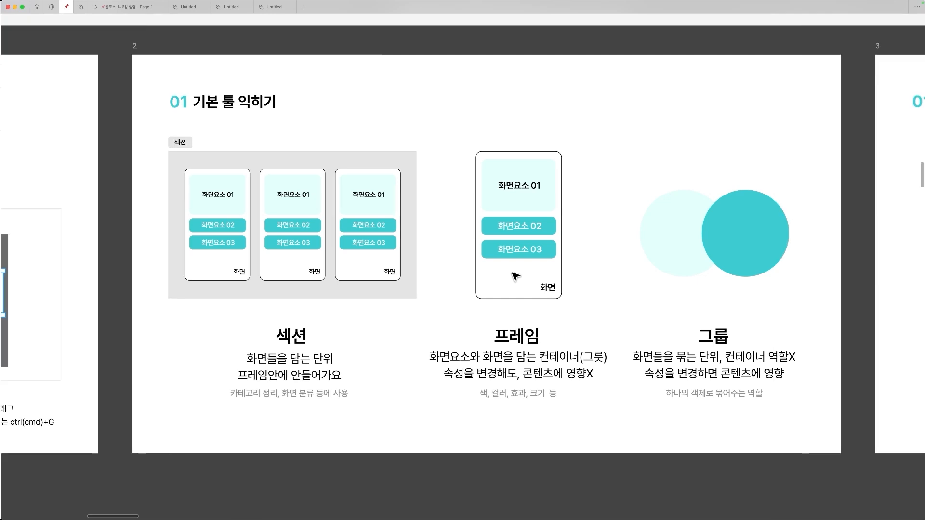
scroll(506, 268, right, 2)
scroll(506, 268, up, 1)
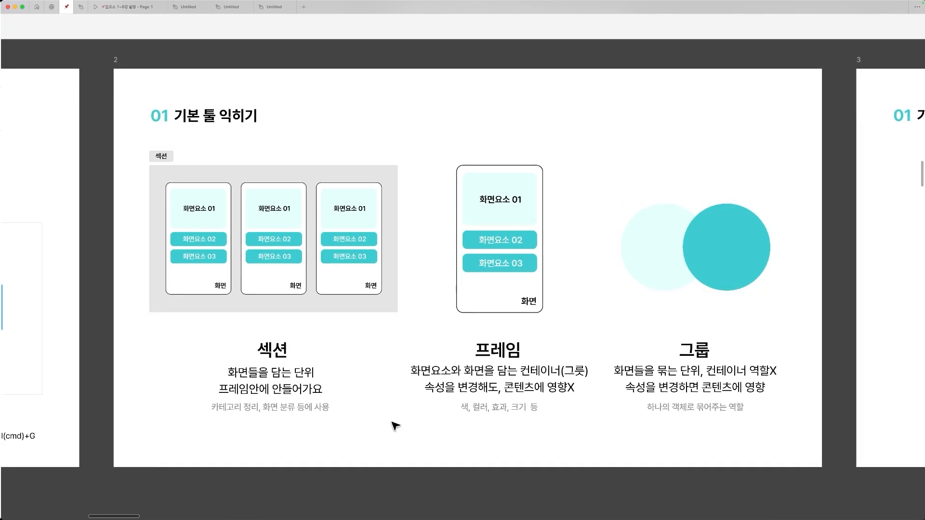
- Select the 섹션, 프레임 and 그룹 diagrams on slide 2 in turn to examine how each type is built
click(252, 372)
click(314, 166)
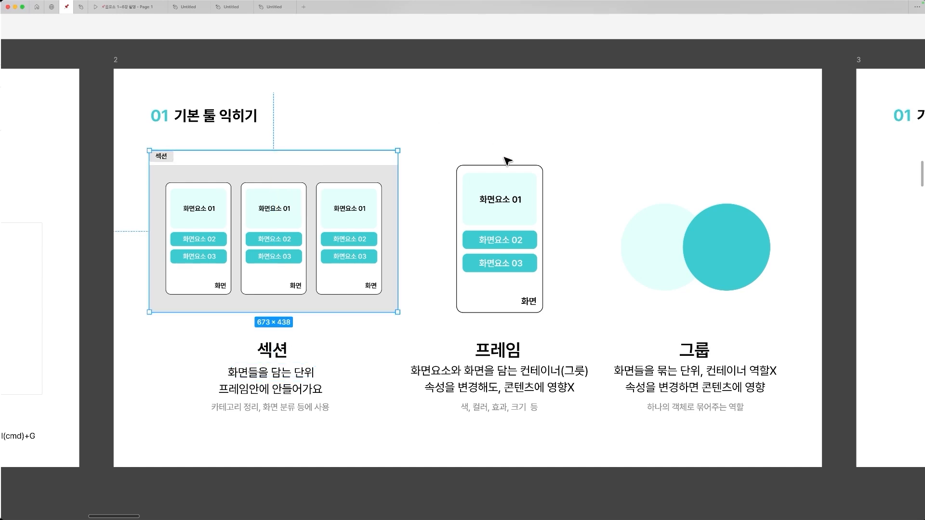
click(590, 232)
click(503, 188)
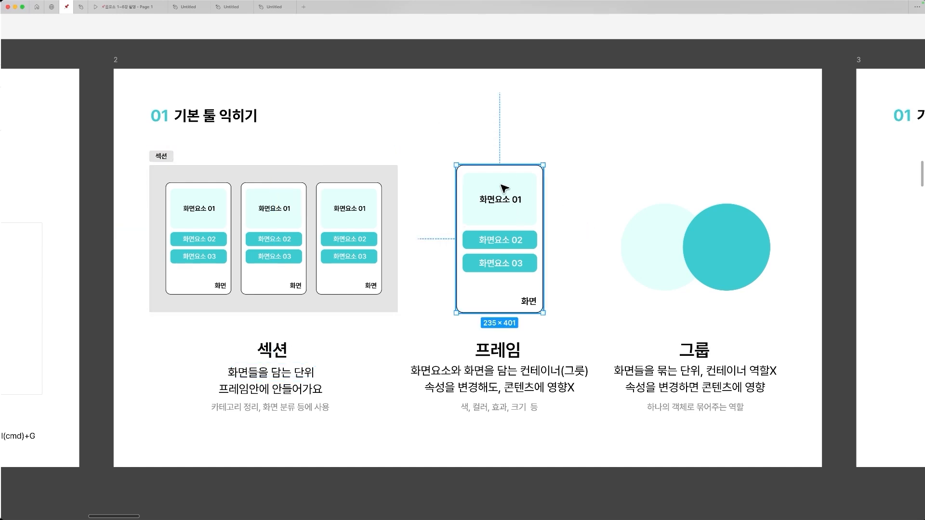
double_click(514, 183)
key(Tab)
key(Tab)
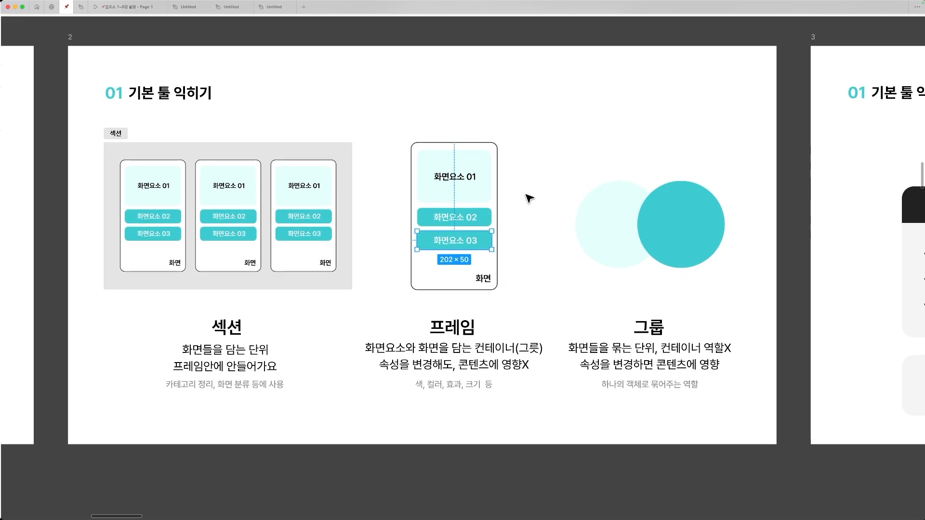
click(580, 158)
drag(580, 158, 722, 251)
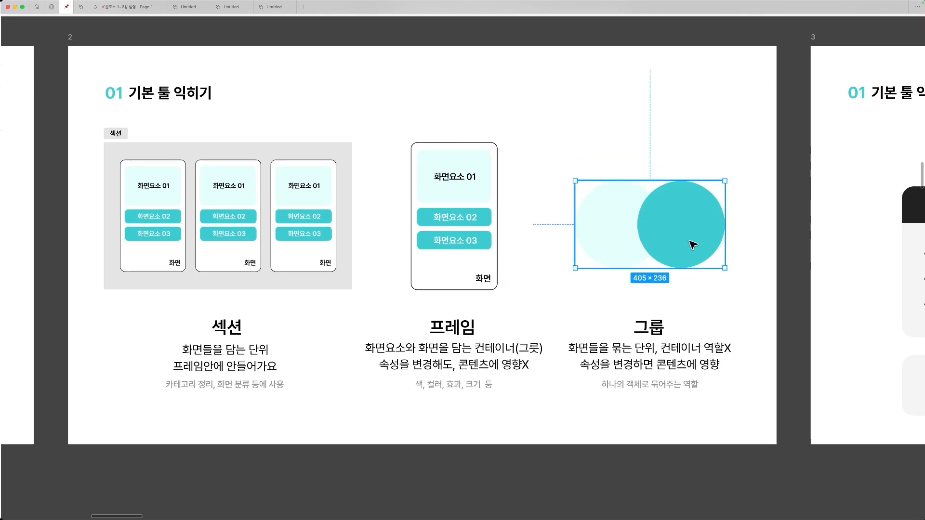
drag(726, 305, 577, 171)
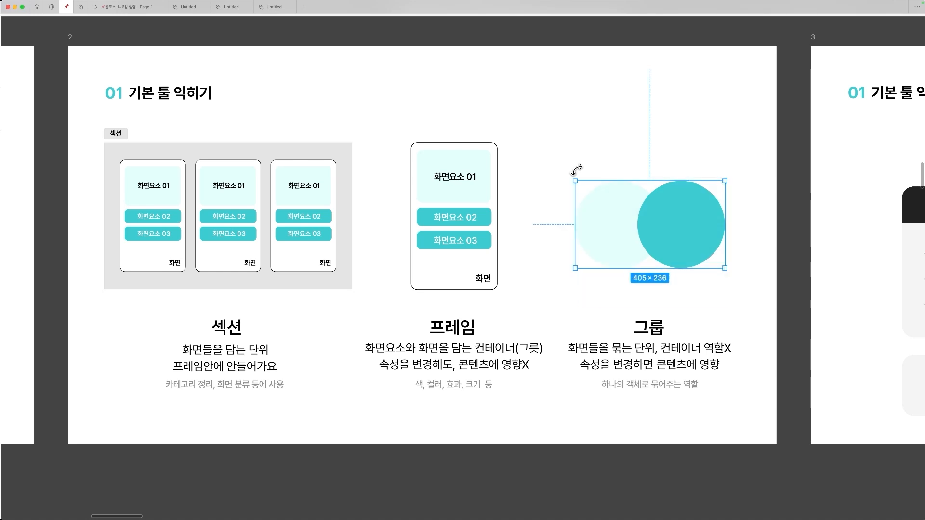
- Duplicate the grey caption under the 섹션 description directly below the original and open the copy for text editing
scroll(357, 366, down, 3)
scroll(357, 367, left, 5)
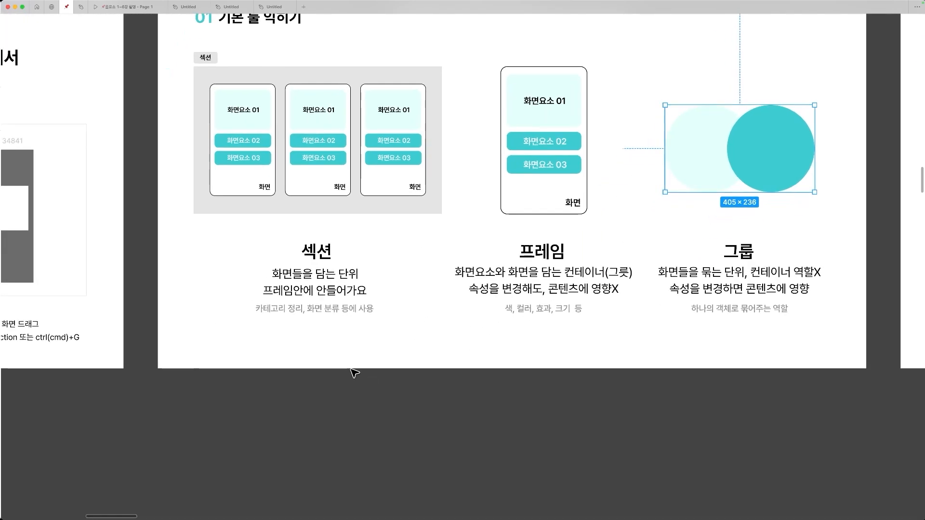
click(352, 333)
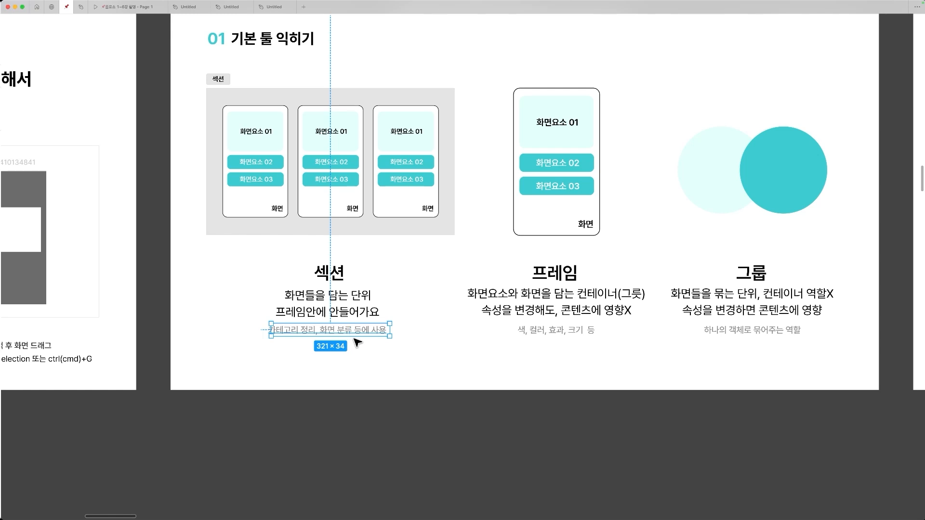
drag(359, 332, 359, 359)
key(Return)
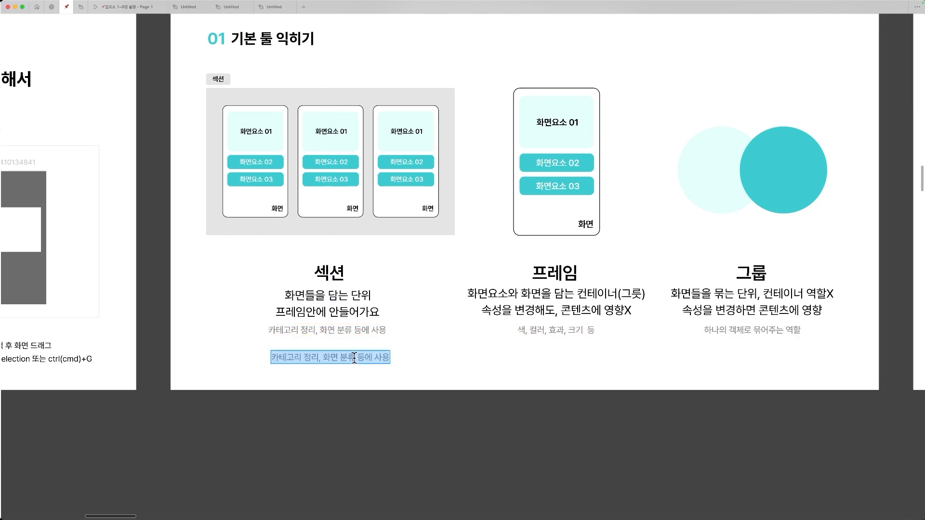
- Restore the editor interface and replace the duplicated caption's text with "Shift S"
text(ㅍ)
key(ctrl+backslash)
key(BackSpace)
text(ctrl s)
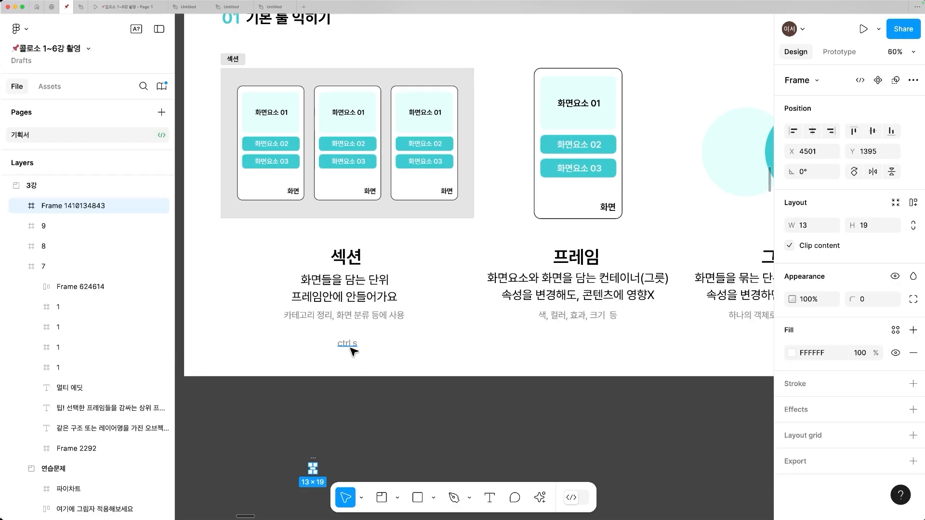
key(Escape)
key(Return)
text(Shift S)
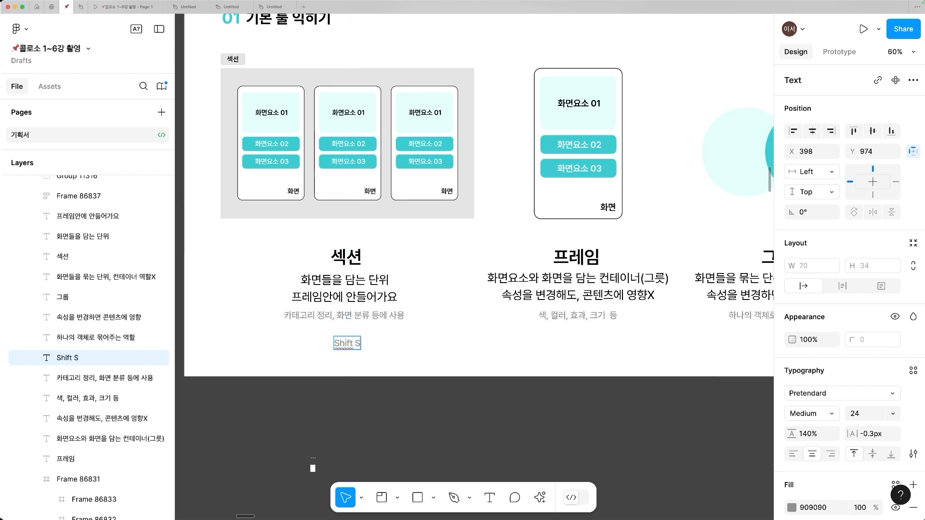
key(Escape)
key(Escape)
- Draw a section about 358 × 210 in the dark area below slide 2, and undo it
key(f)
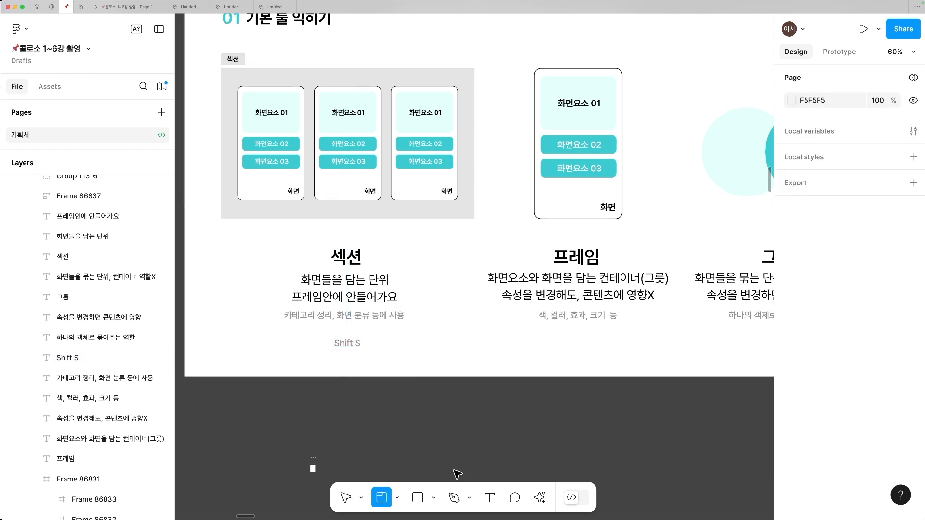
drag(396, 389, 533, 475)
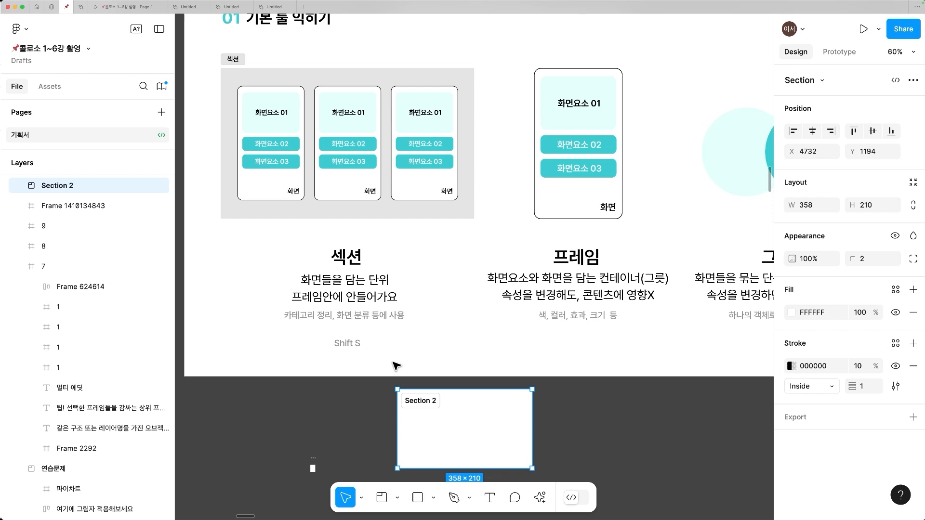
key(ctrl+z)
- Duplicate the "Shift S" caption under the 프레임 description and change the copy's text to "F"
scroll(479, 426, right, 5)
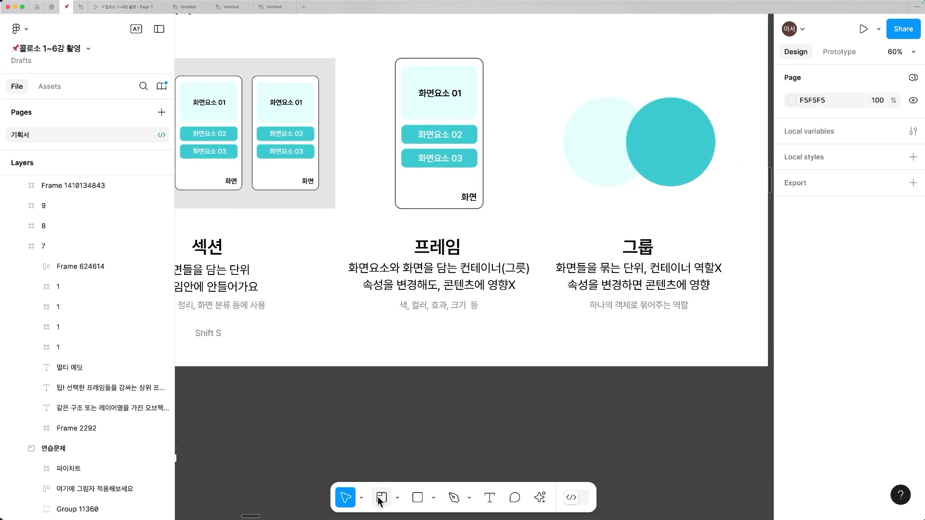
key(f)
scroll(394, 397, left, 2)
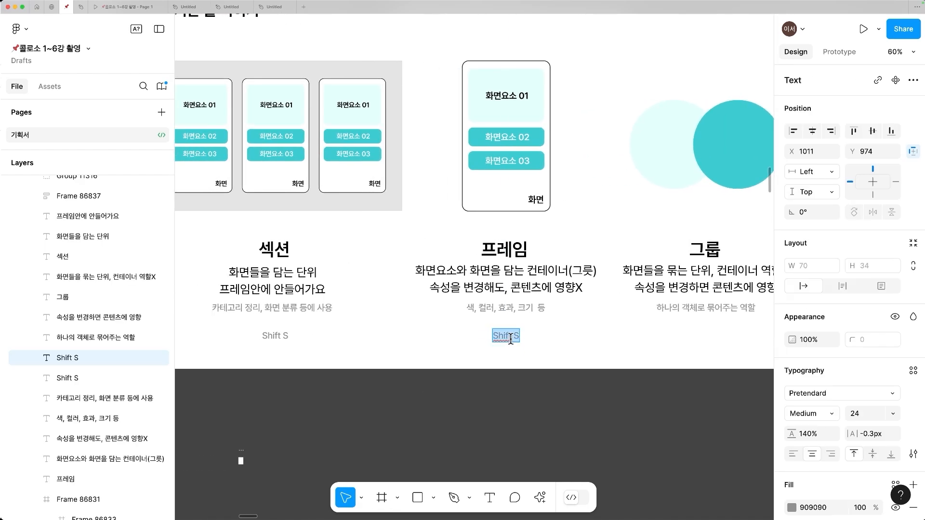
text(f)
key(BackSpace)
text(F)
key(Escape)
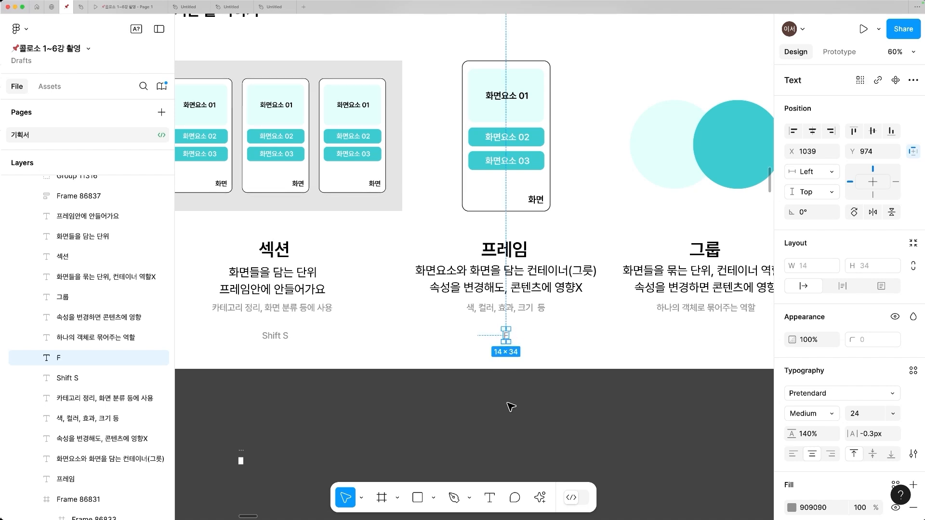
- Draw a trial frame about 285 × 188 at the lower edge of slide 2 under the "F" caption, and remove it
key(Escape)
key(f)
drag(434, 372, 541, 439)
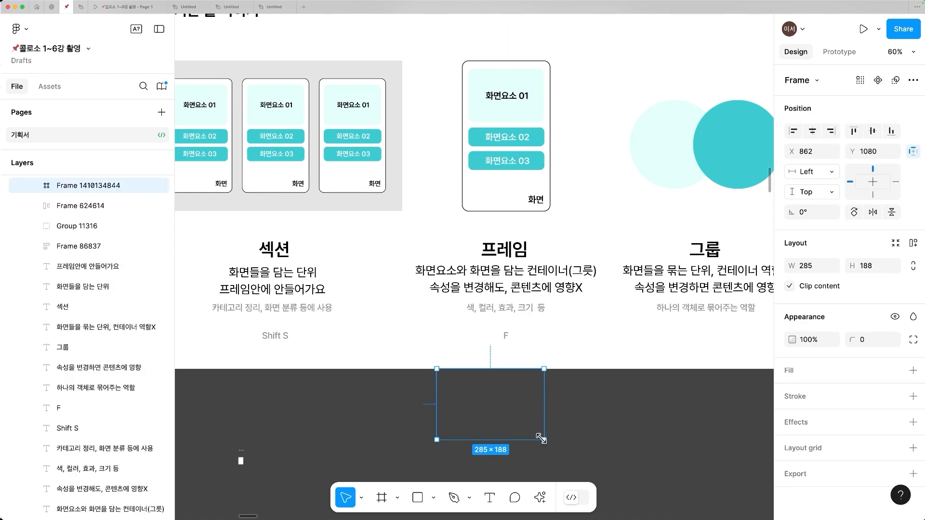
key(Escape)
- Add an iPhone 14 & 15 Pro preset frame to the page, and delete it
key(f)
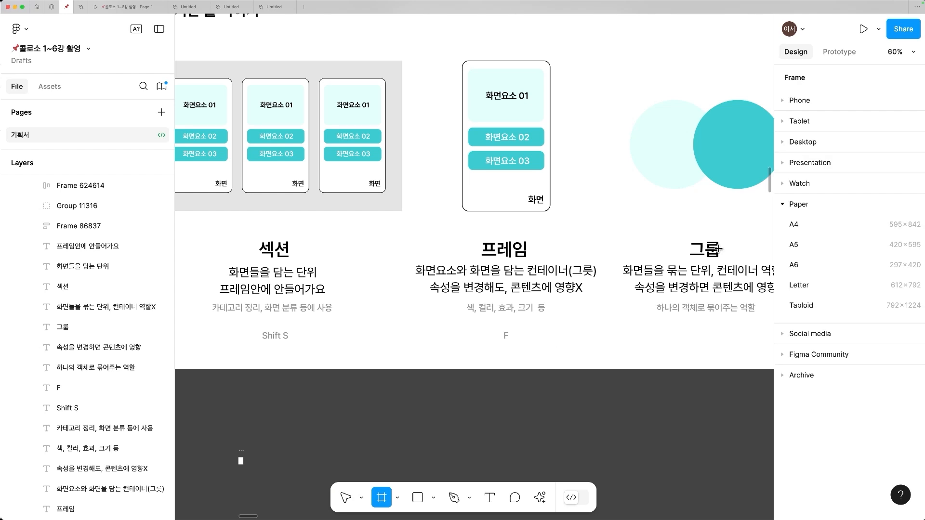
click(800, 100)
click(828, 263)
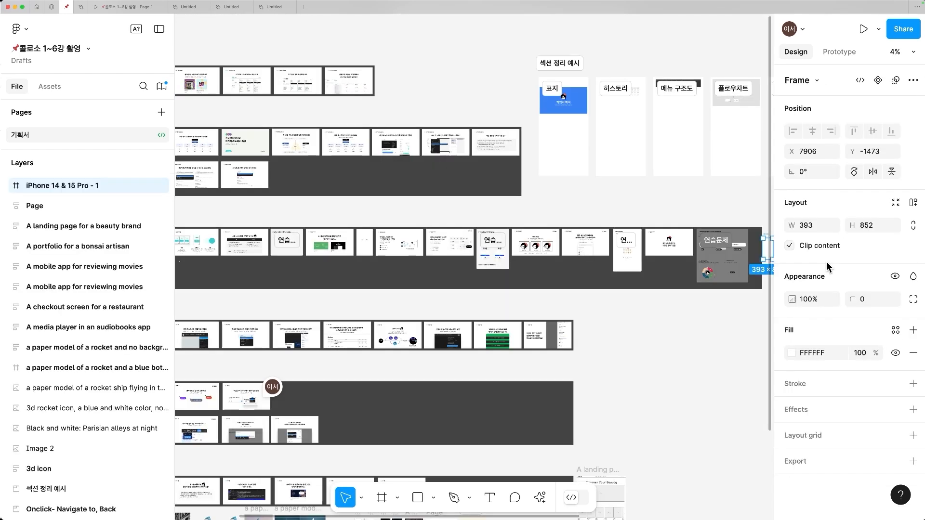
scroll(700, 265, right, 4)
scroll(700, 265, up, 3)
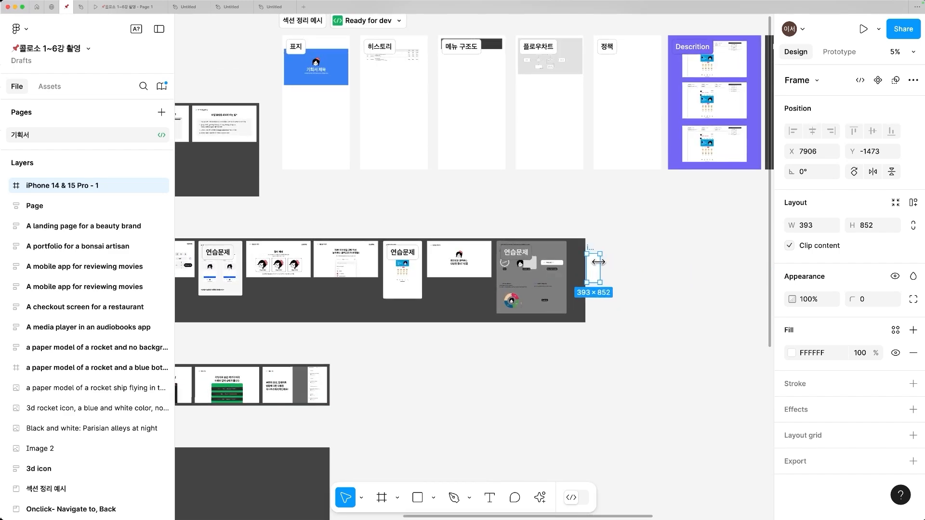
key(Delete)
- Ungroup the two overlapping circles in the 그룹 diagram on slide 2
scroll(365, 310, left, 3)
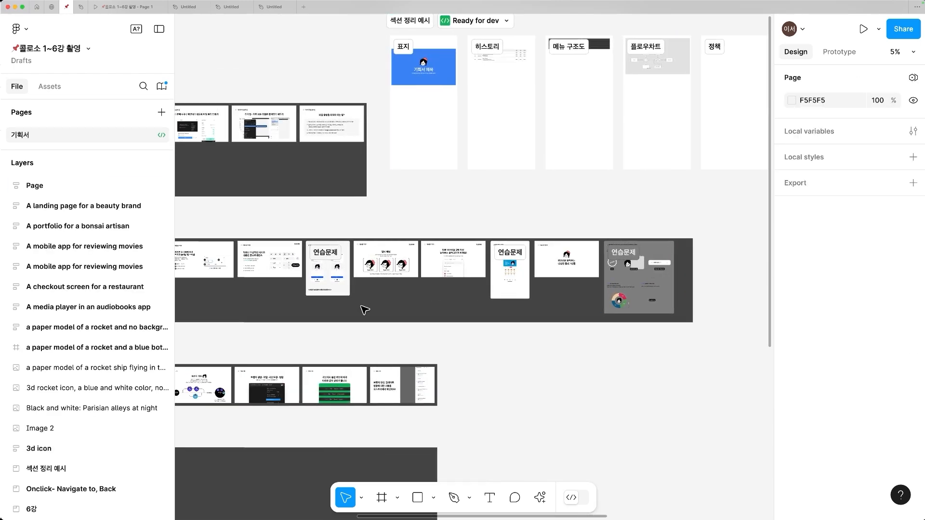
scroll(365, 310, up, 5)
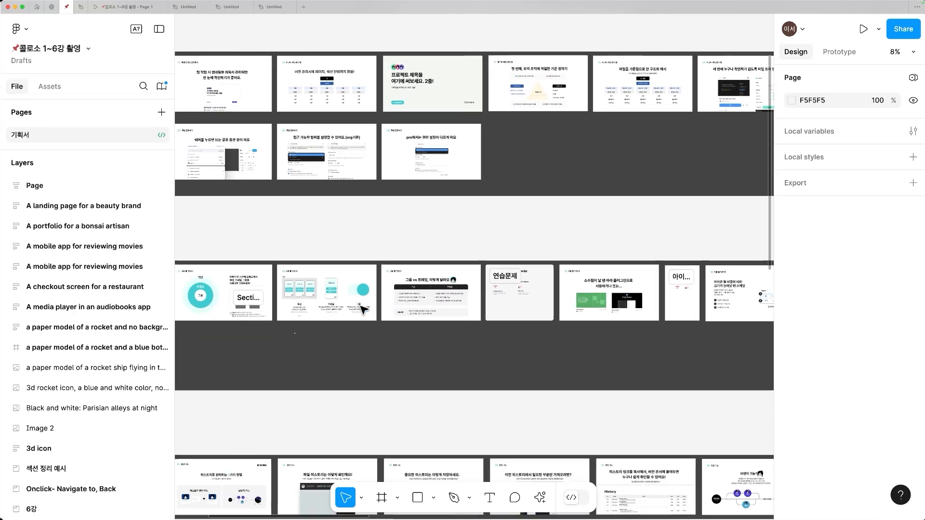
scroll(365, 309, up, 8)
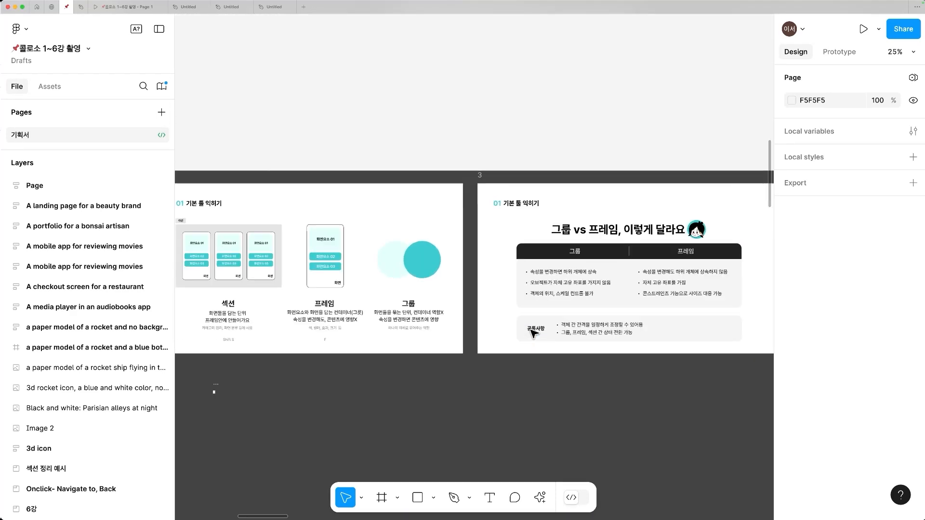
scroll(534, 333, up, 2)
click(465, 215)
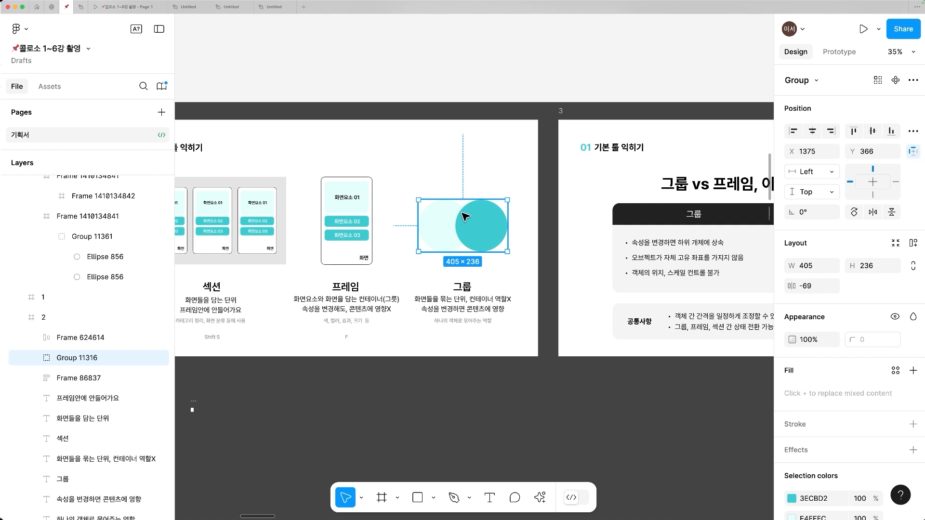
key(super+shift+g)
- Duplicate the "F" caption under the 그룹 description and change the copy's text to "ctrl+G"
drag(346, 337, 464, 337)
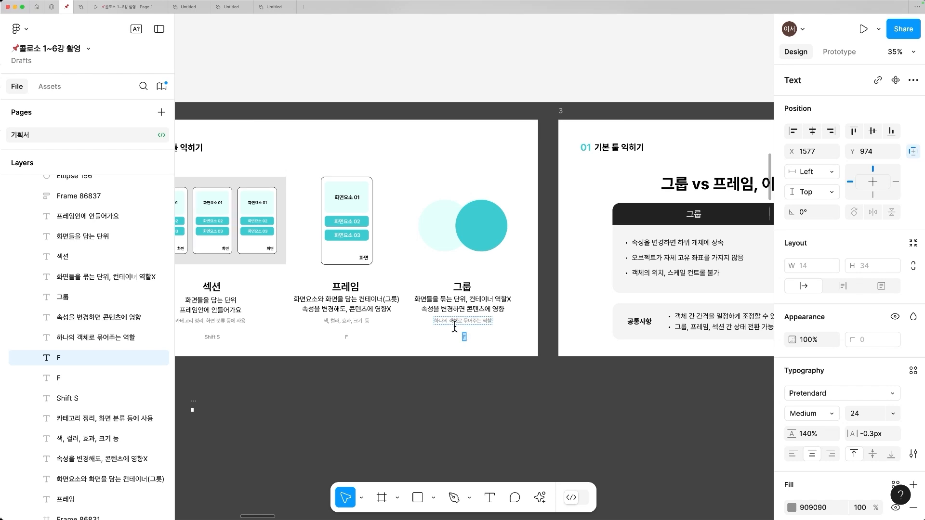
text(ㅊㅅㄱ)
key(BackSpace)
key(BackSpace)
text(ctrl)
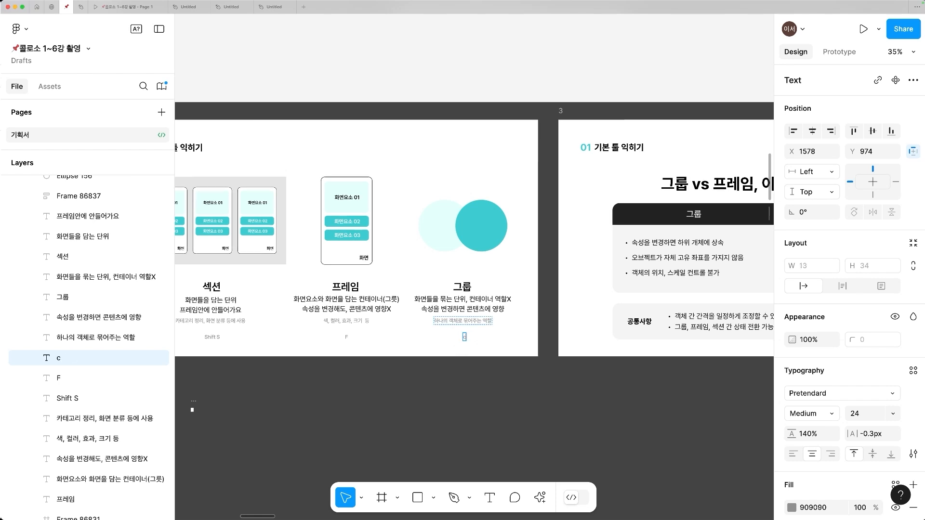
key(Escape)
- Hide the editor interface and show slide 3, the 그룹 vs 프레임 comparison, in full
scroll(461, 328, right, 1)
click(452, 328)
scroll(446, 312, right, 2)
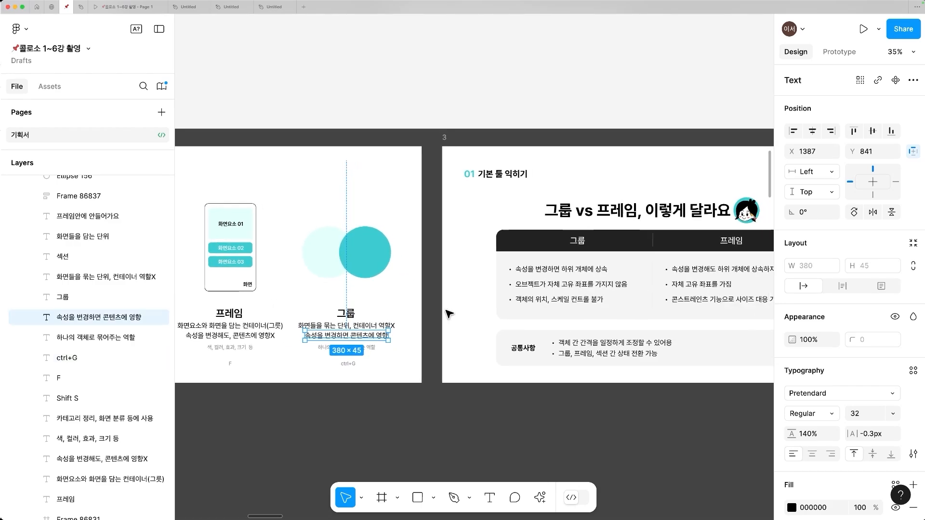
scroll(449, 314, right, 1)
key(super+backslash)
scroll(449, 314, up, 4)
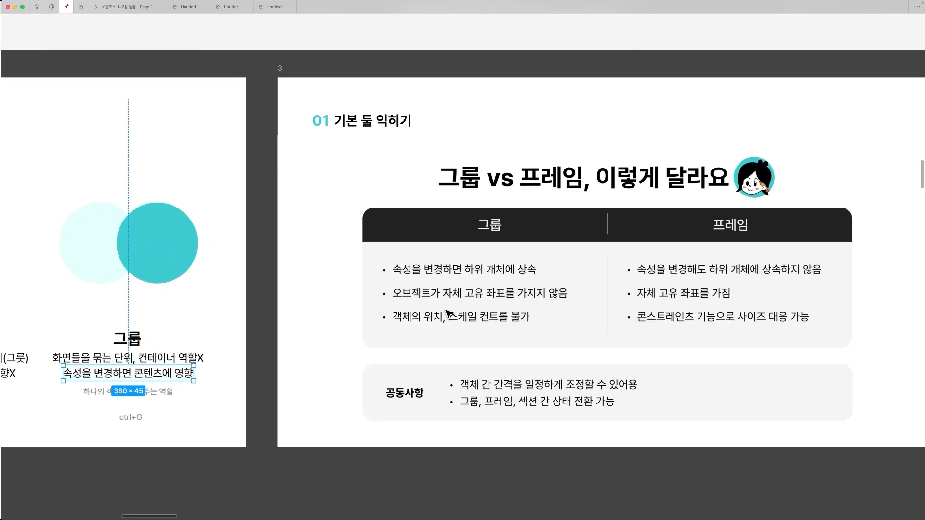
scroll(449, 315, right, 5)
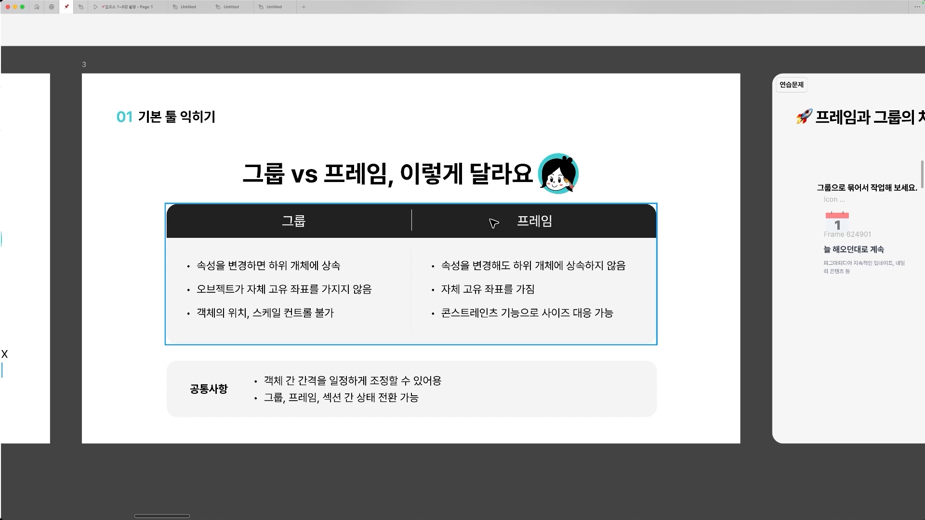
scroll(494, 222, down, 2)
scroll(494, 221, left, 1)
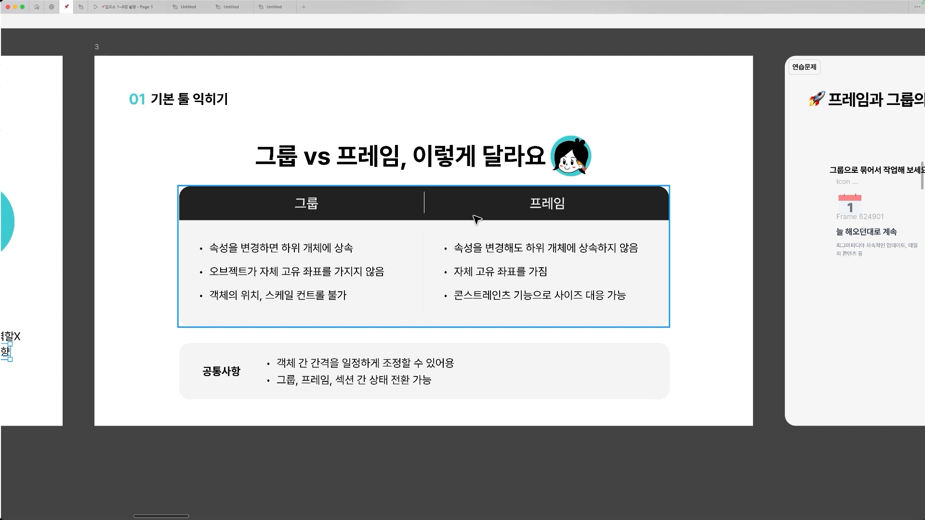
- Select bullet points in the 그룹 and 프레임 columns of slide 3's table in turn to compare the two types
click(326, 291)
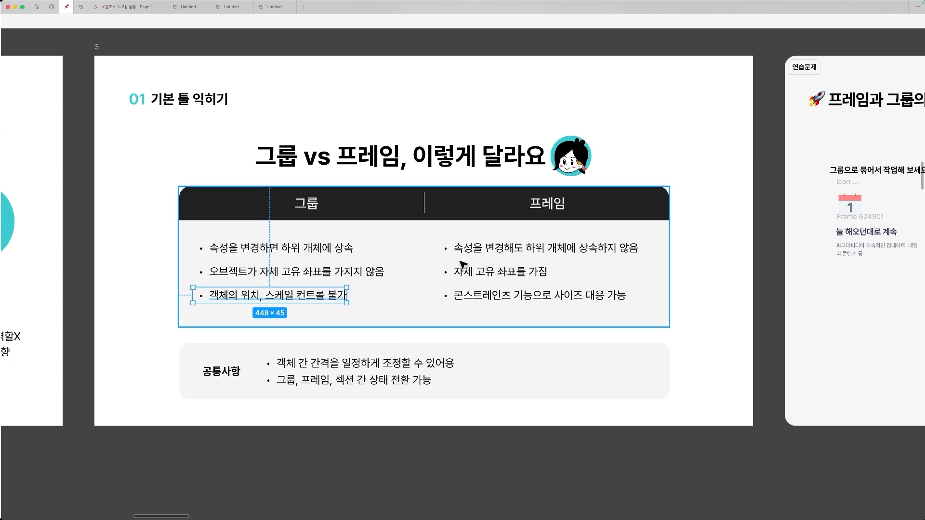
click(523, 253)
click(515, 273)
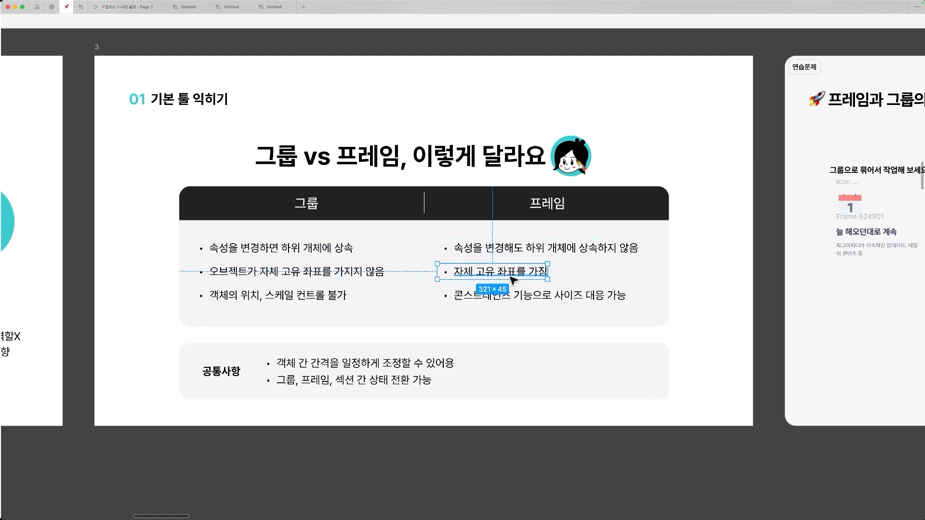
click(357, 273)
double_click(356, 273)
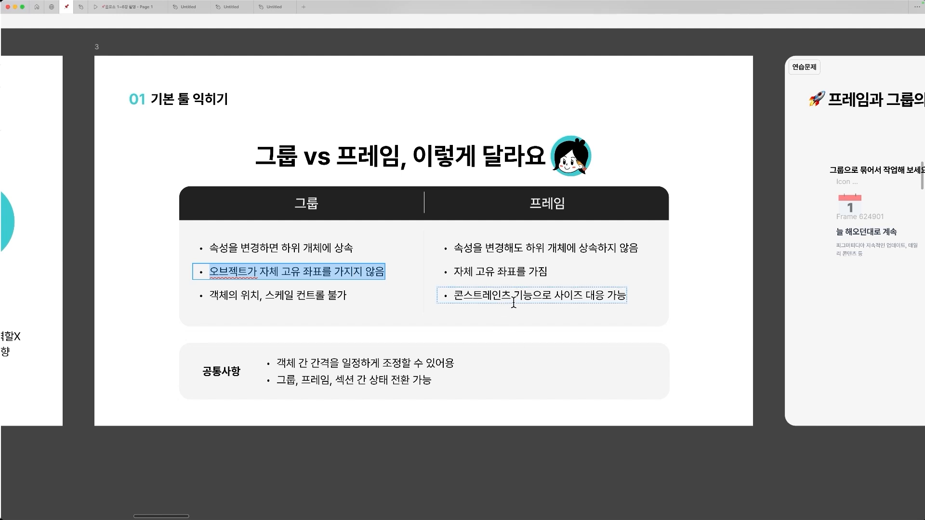
key(ctrl+space)
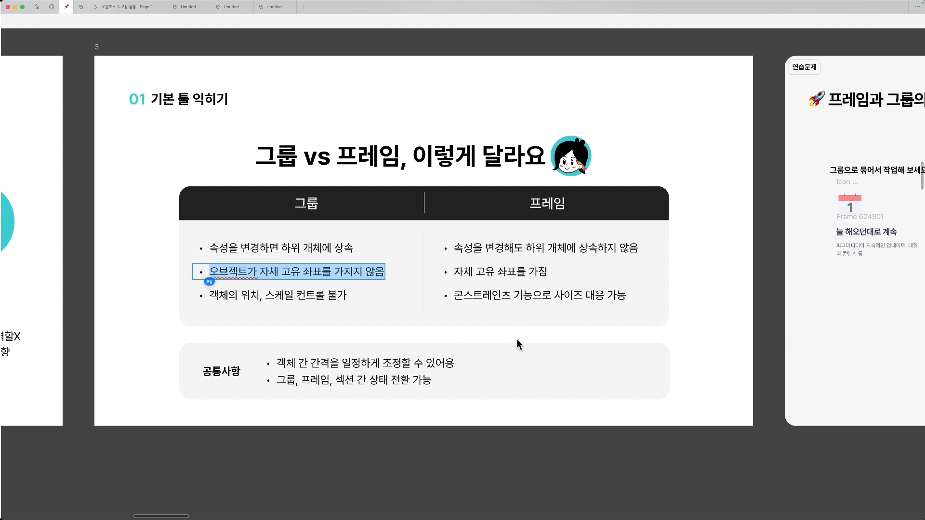
key(Escape)
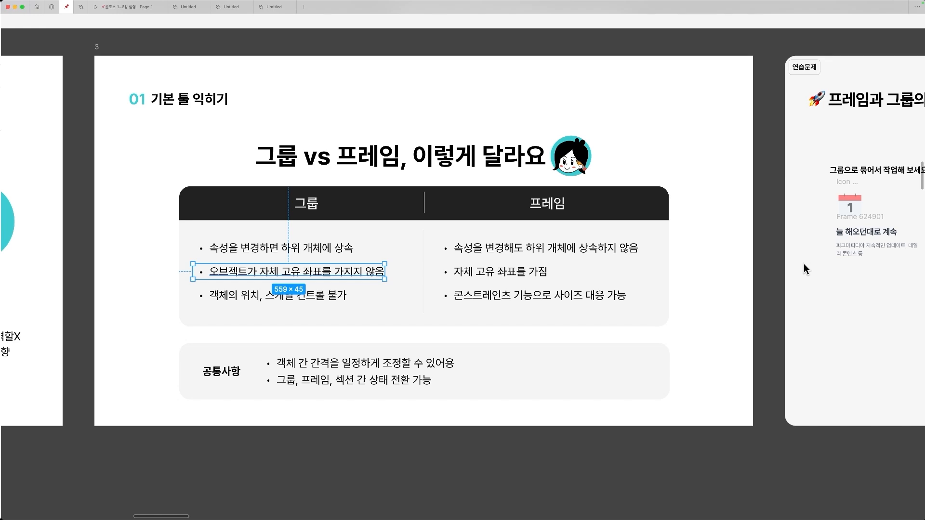
scroll(804, 264, right, 6)
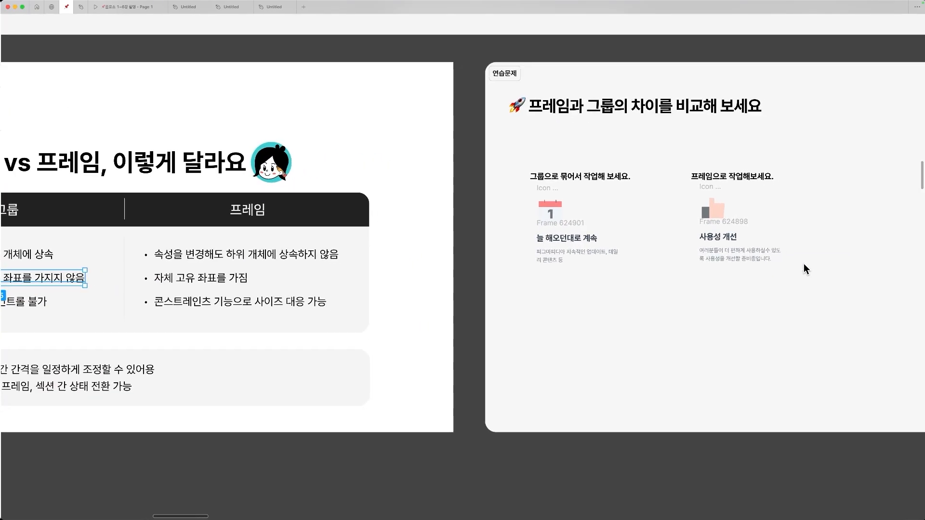
click(253, 255)
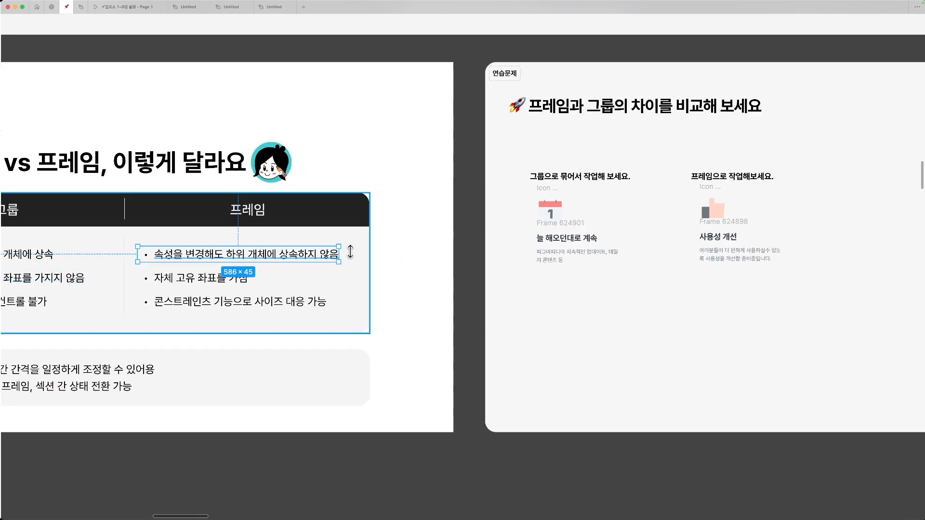
scroll(244, 252, left, 5)
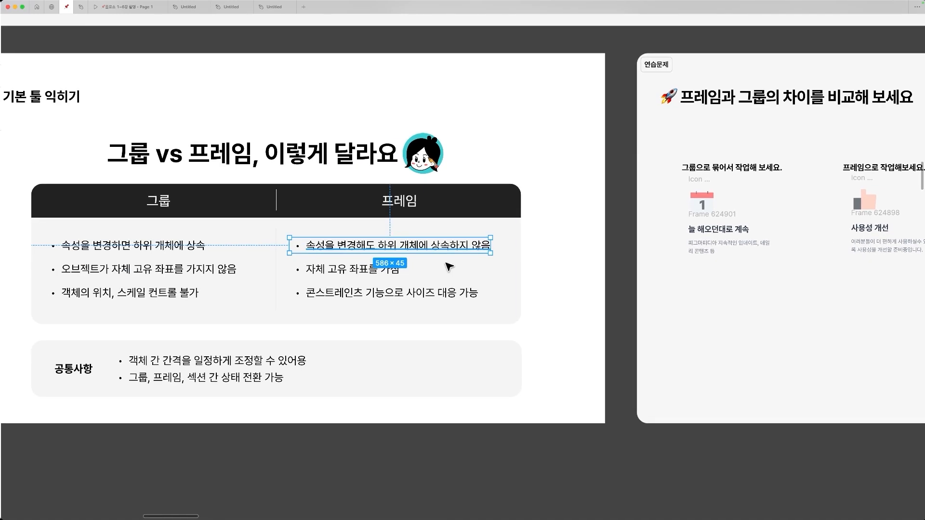
- Restore the editor interface and draw a white (FFFFFF) rectangle about 315 × 330 below the calendar content on the 연습문제 slide
scroll(489, 197, right, 6)
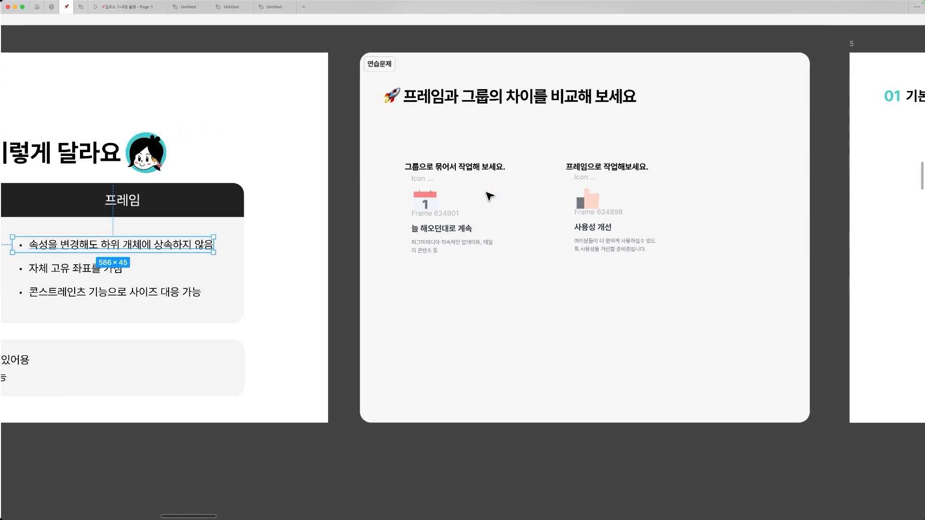
click(427, 193)
key(super+backslash)
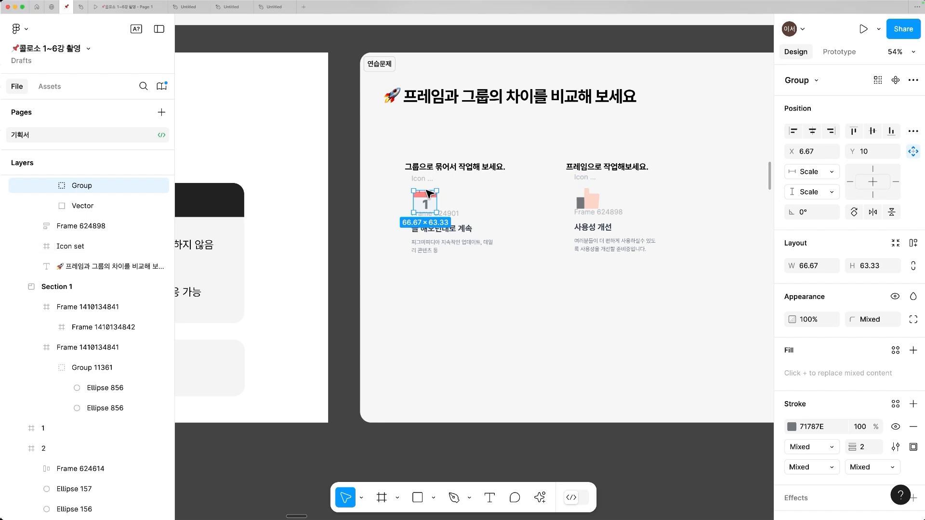
click(419, 503)
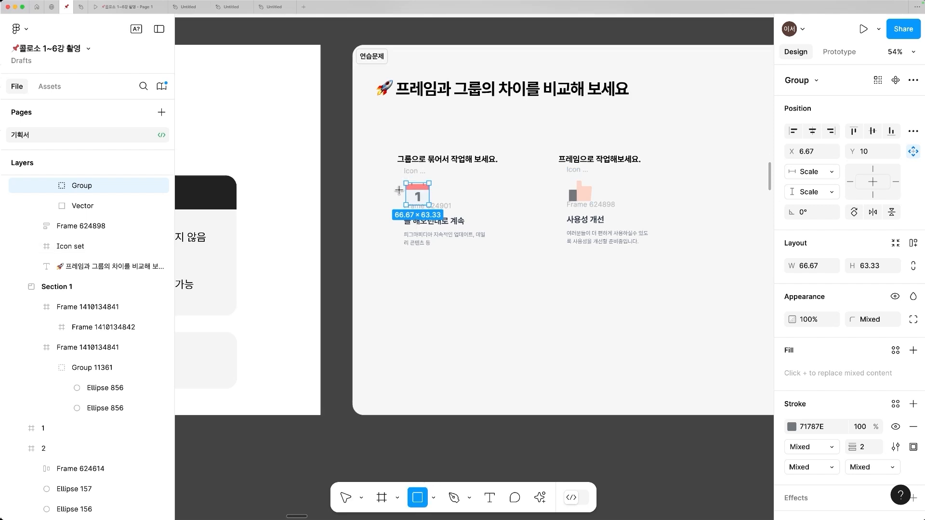
drag(403, 292, 511, 406)
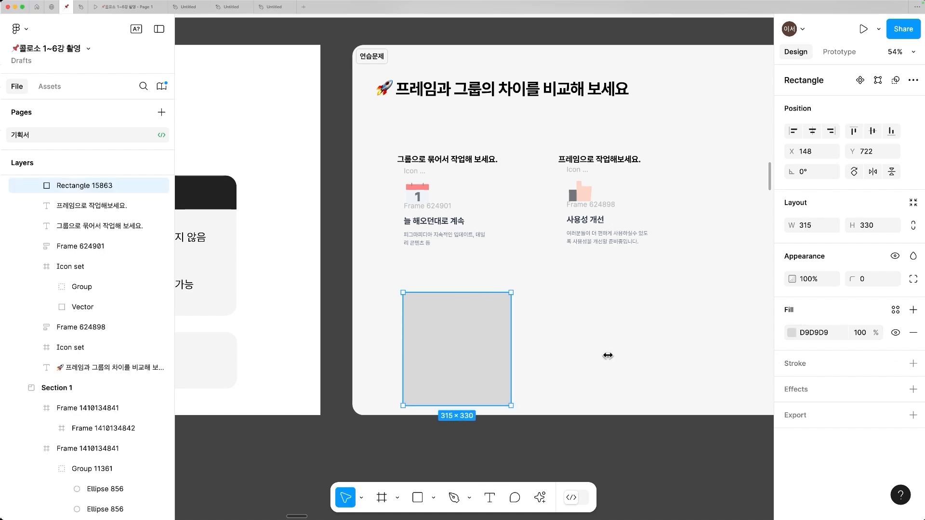
click(794, 335)
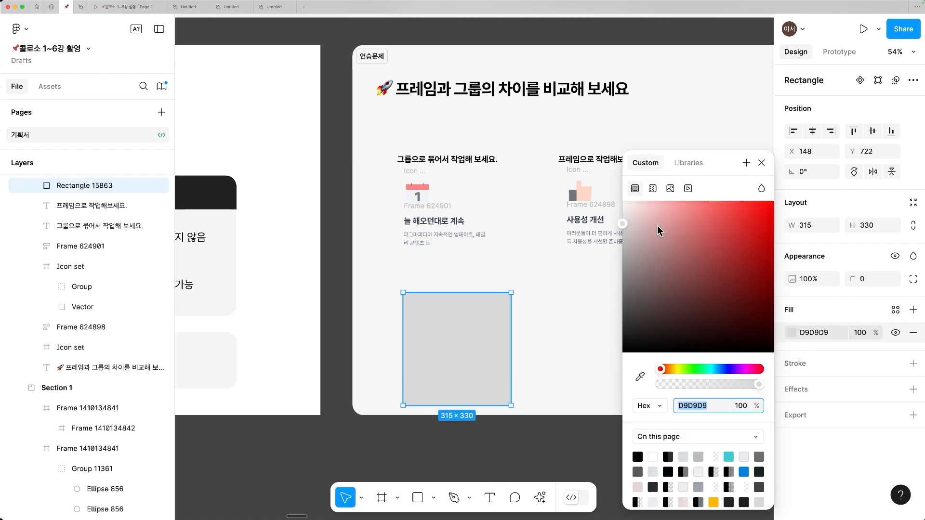
drag(657, 227, 619, 196)
- Move the white rectangle up under the calendar content, to about X 131, Y 629
drag(431, 353, 436, 333)
click(520, 371)
scroll(482, 347, up, 1)
scroll(482, 347, right, 1)
click(434, 316)
scroll(436, 333, up, 5)
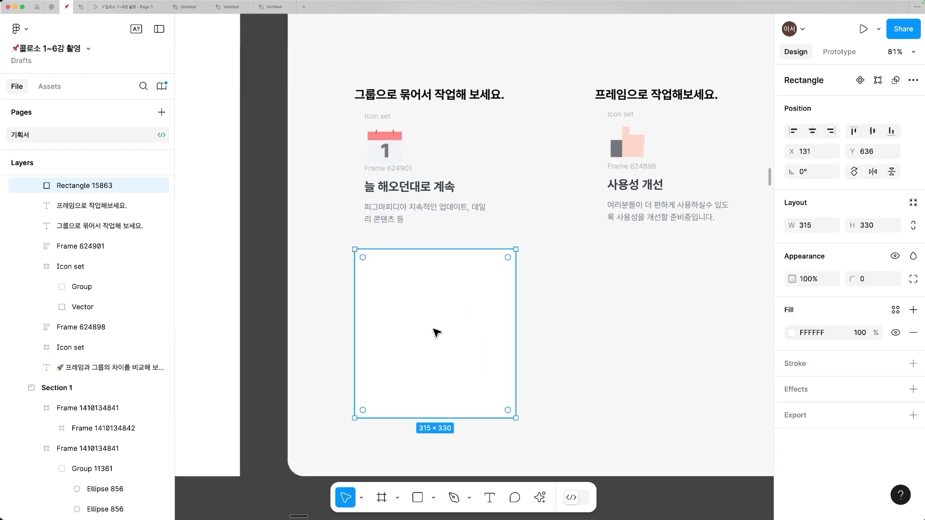
drag(380, 261, 380, 258)
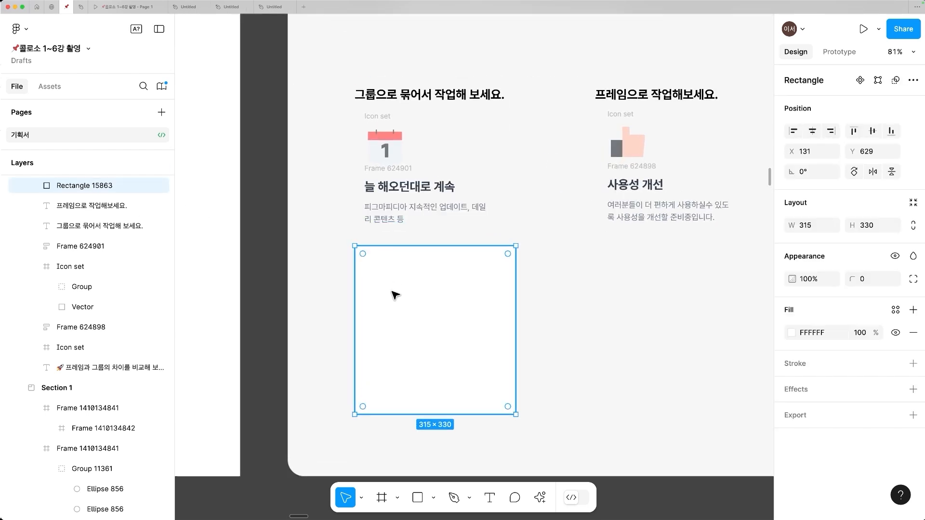
- Move the calendar icon and its text onto the white rectangle and bring them to the front
drag(326, 109, 503, 247)
drag(303, 115, 455, 365)
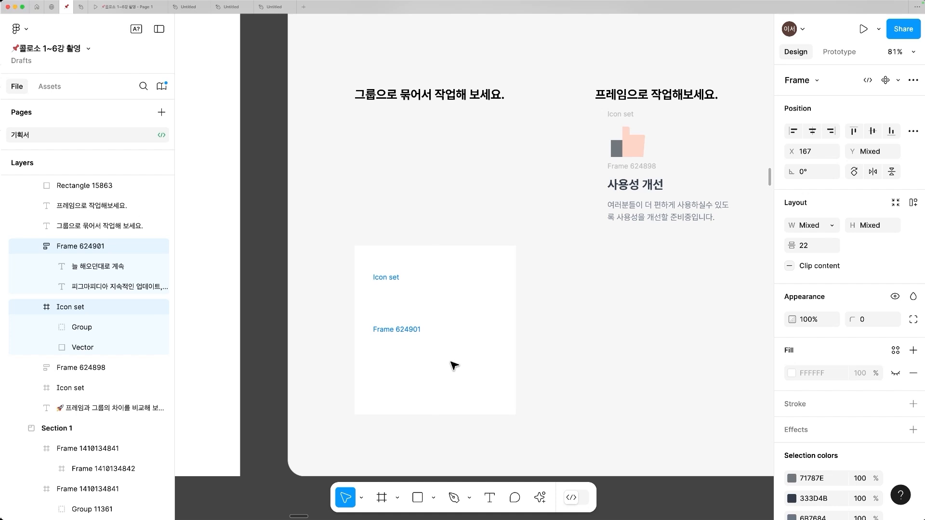
right_click(424, 351)
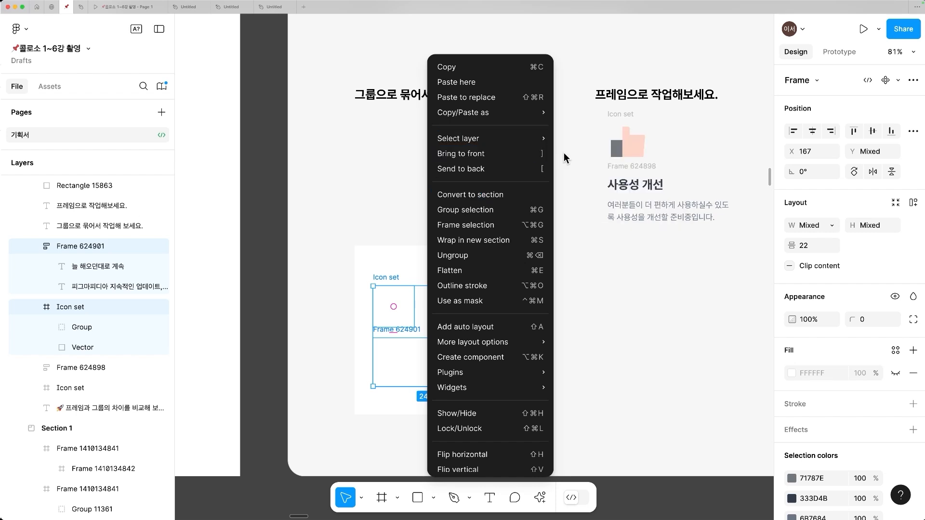
click(546, 153)
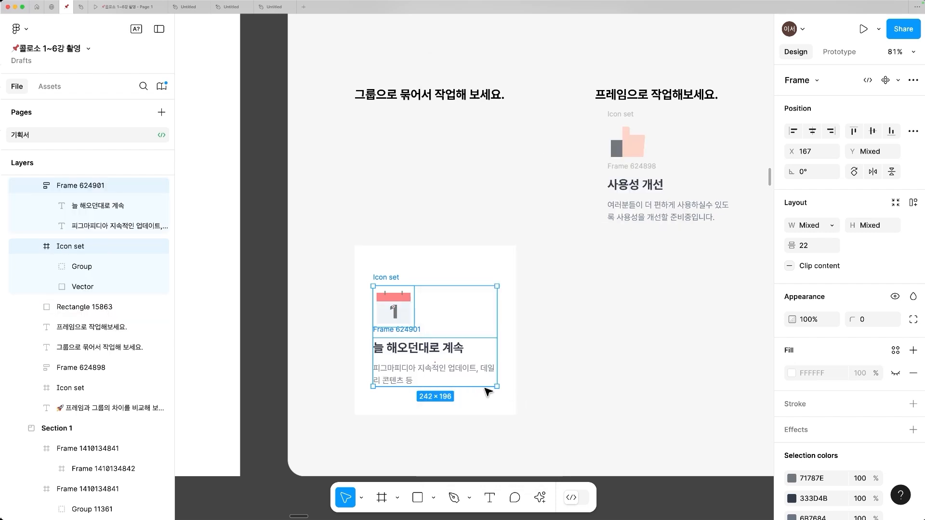
key(shift+Up)
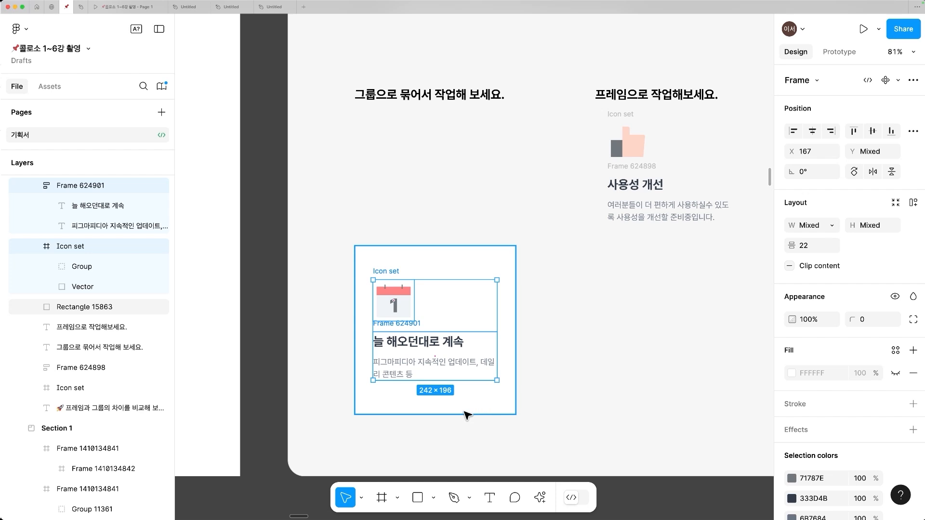
- Group the calendar icon, its text and the white rectangle, and place the group at about X 131, Y 469
shift+click(467, 413)
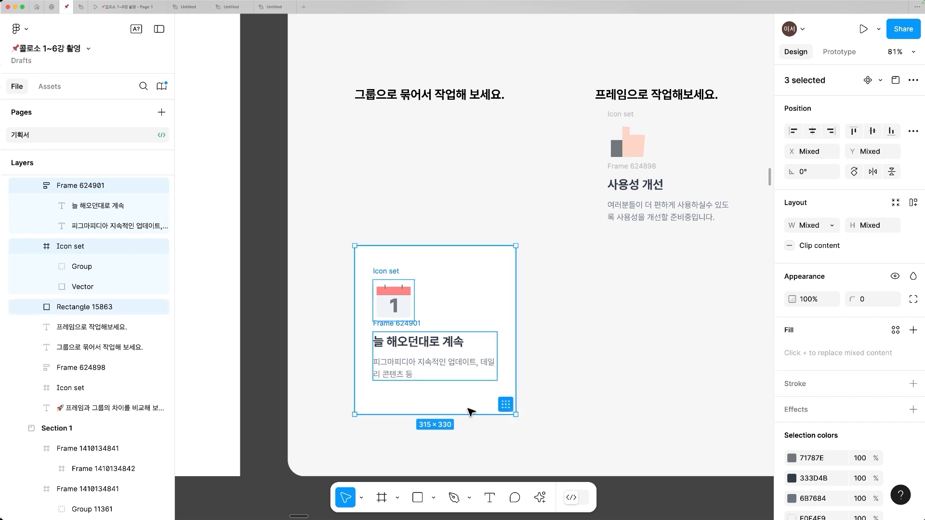
key(super+g)
scroll(459, 355, up, 2)
scroll(455, 269, right, 3)
scroll(456, 269, down, 1)
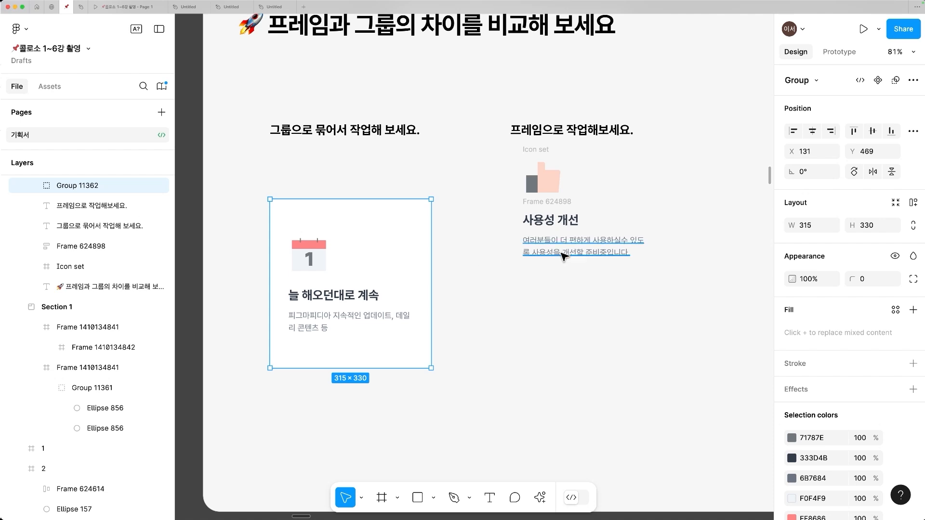
- Move the thumbs-up icon and its text together further down below the 프레임으로 작업해보세요 heading
drag(670, 345, 479, 119)
drag(656, 364, 499, 157)
drag(560, 232, 552, 278)
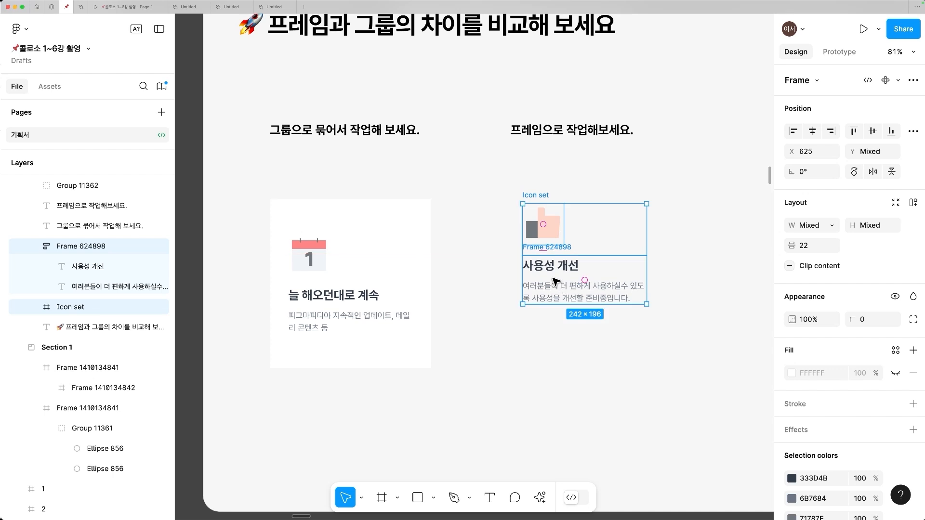
- Draw a frame about 307 × 275 around the thumbs-up icon and its text
scroll(553, 280, right, 2)
scroll(553, 280, down, 1)
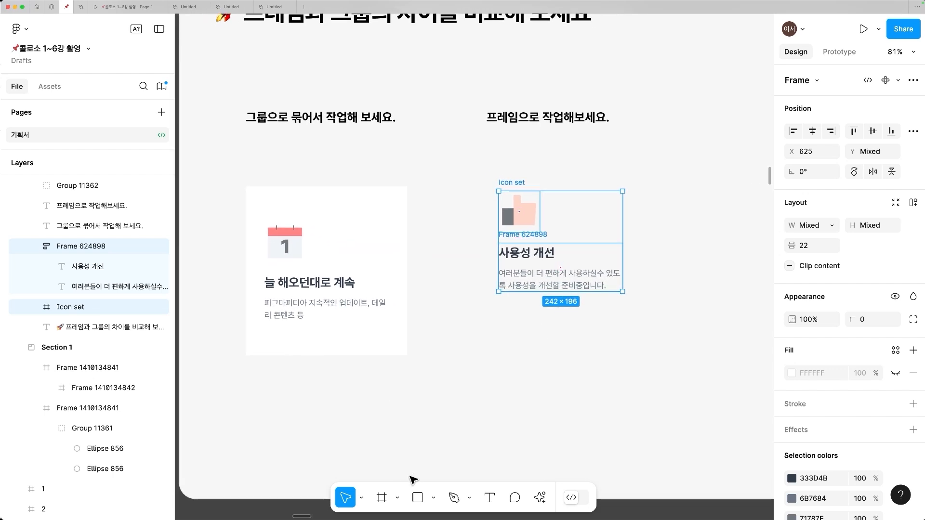
click(382, 499)
drag(491, 170, 648, 311)
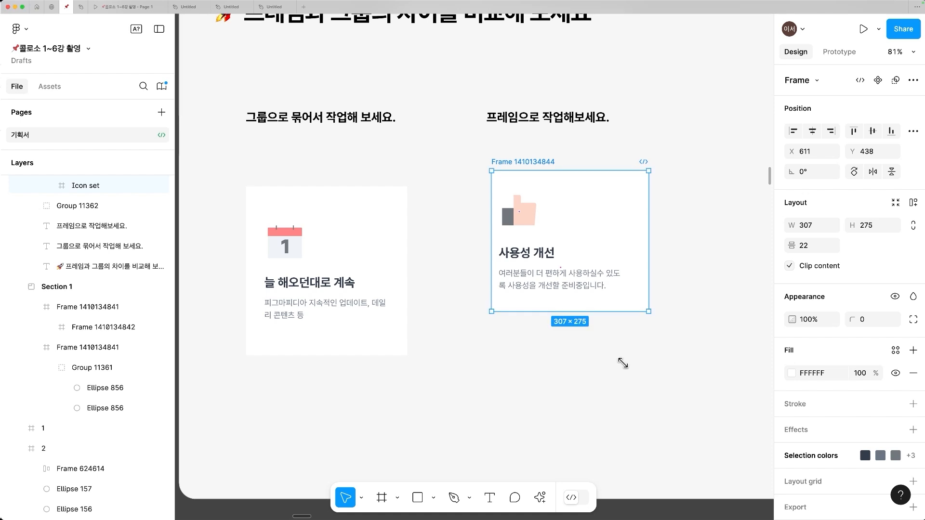
- Move the thumbs-up frame beside the calendar group to about X 516, Y 469 and extend its height to 330
click(605, 267)
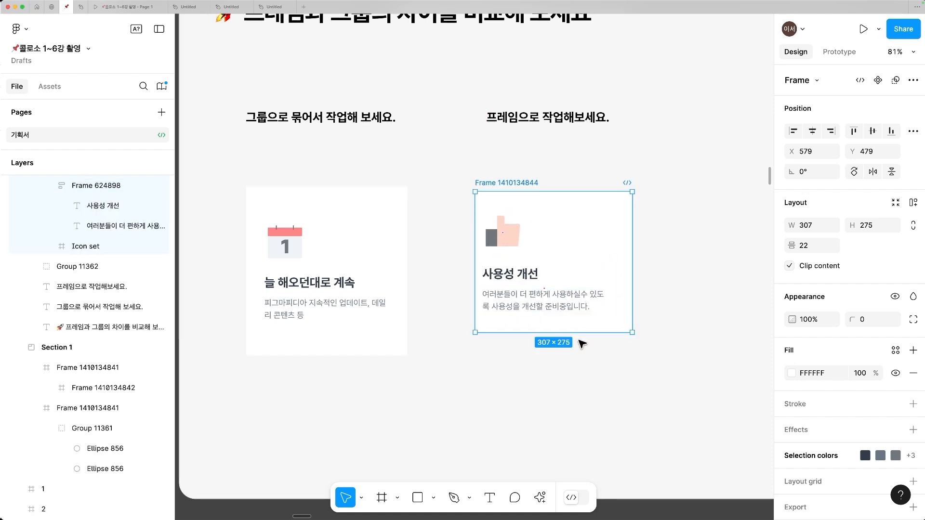
click(536, 184)
drag(536, 183, 538, 192)
drag(598, 251, 564, 235)
scroll(564, 234, left, 2)
scroll(564, 234, down, 1)
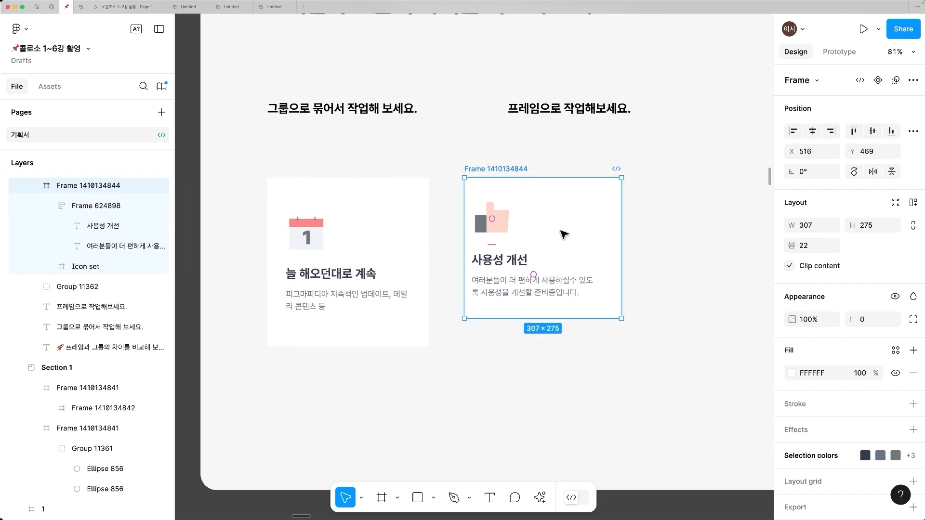
drag(551, 326, 550, 354)
- Compare the calendar group with the thumbs-up frame and review the 프레임 bullet points on slide 3
scroll(551, 348, left, 3)
scroll(551, 348, down, 1)
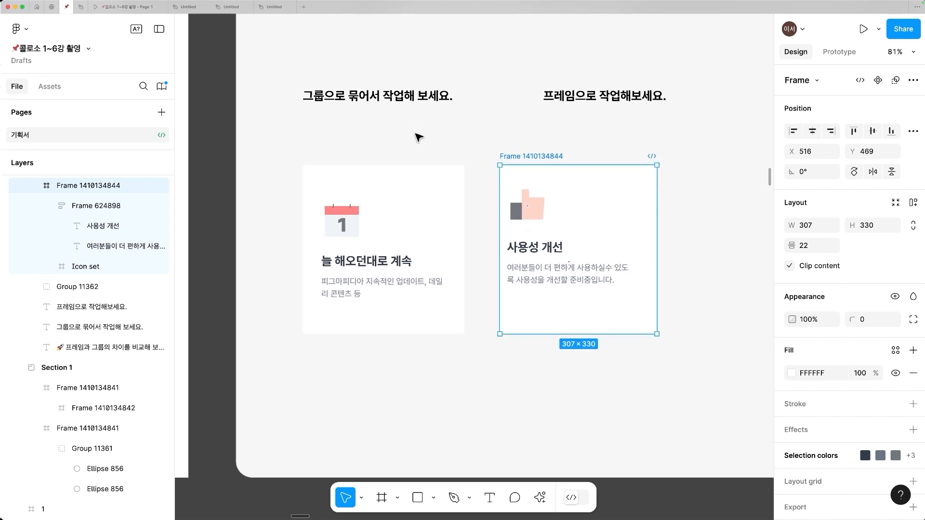
click(423, 221)
click(606, 202)
click(532, 161)
click(728, 287)
click(551, 173)
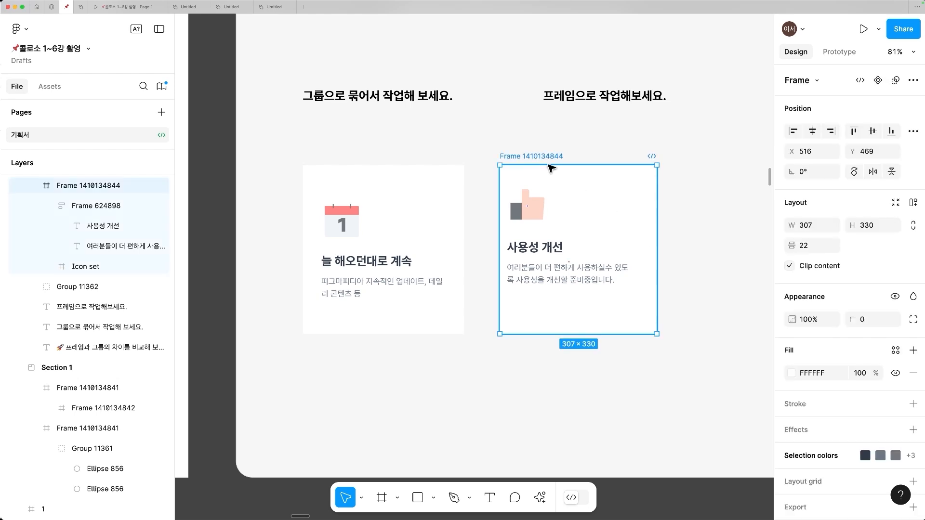
scroll(533, 212, left, 10)
scroll(318, 282, left, 5)
scroll(318, 282, down, 2)
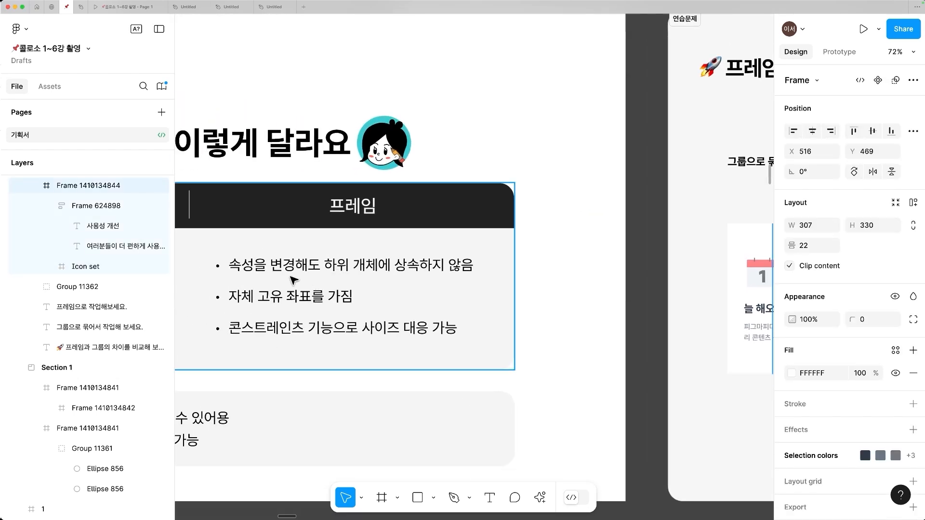
scroll(463, 272, right, 10)
scroll(464, 272, down, 3)
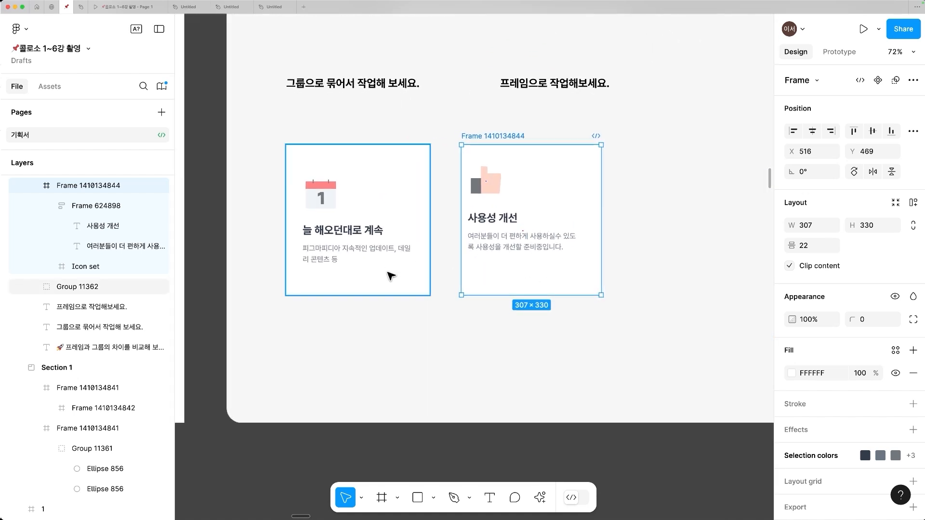
- Try stretching the calendar group sideways to test how its contents respond, and undo the resizing
click(391, 277)
drag(382, 329, 314, 307)
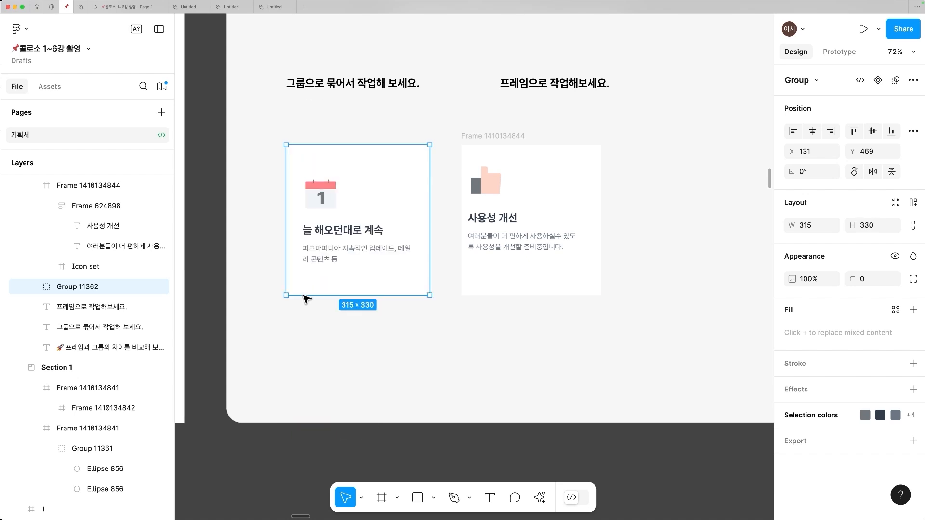
drag(287, 241, 237, 243)
key(super+z)
key(Escape)
click(382, 213)
mouse_move(429, 215)
mouse_down()
mouse_move(534, 242)
mouse_move(439, 207)
mouse_move(429, 215)
mouse_up()
- Widen the thumbs-up frame to about 482, try extending its height to 504, and undo the height change
click(552, 143)
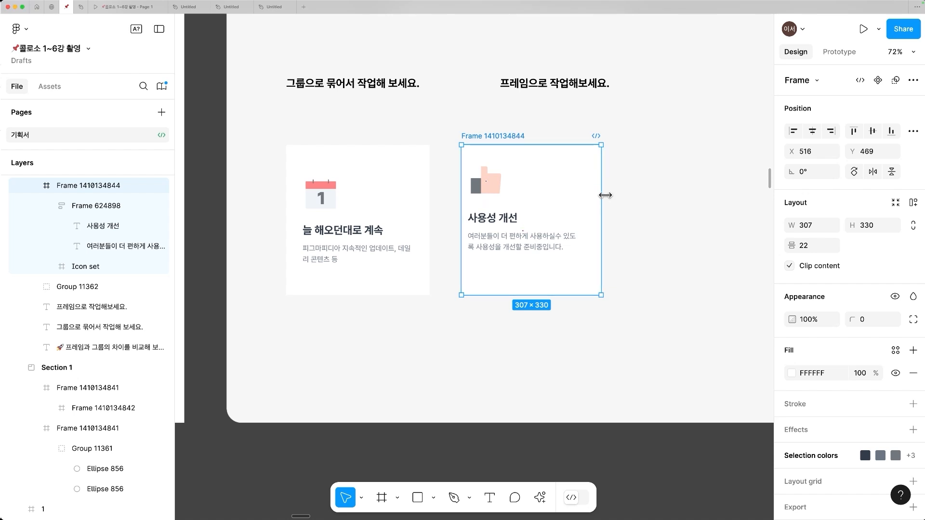
drag(604, 195, 667, 205)
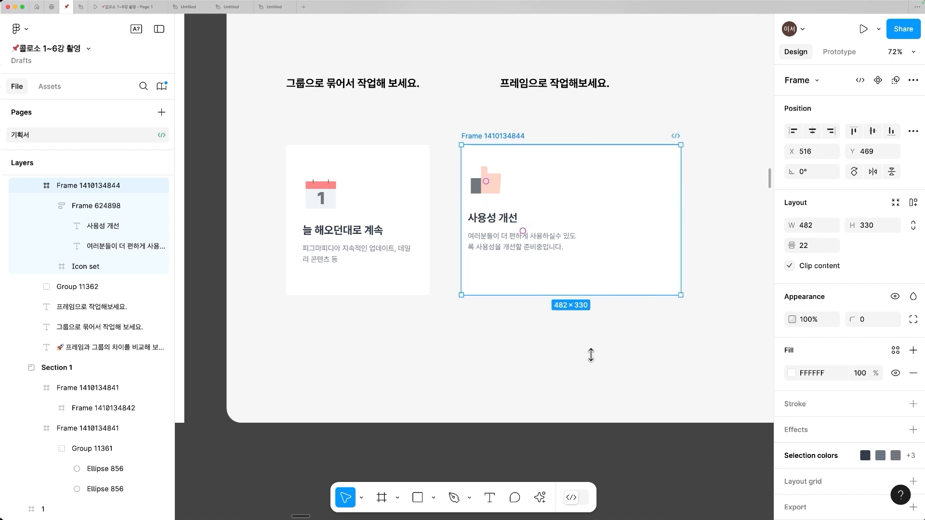
drag(591, 355, 591, 375)
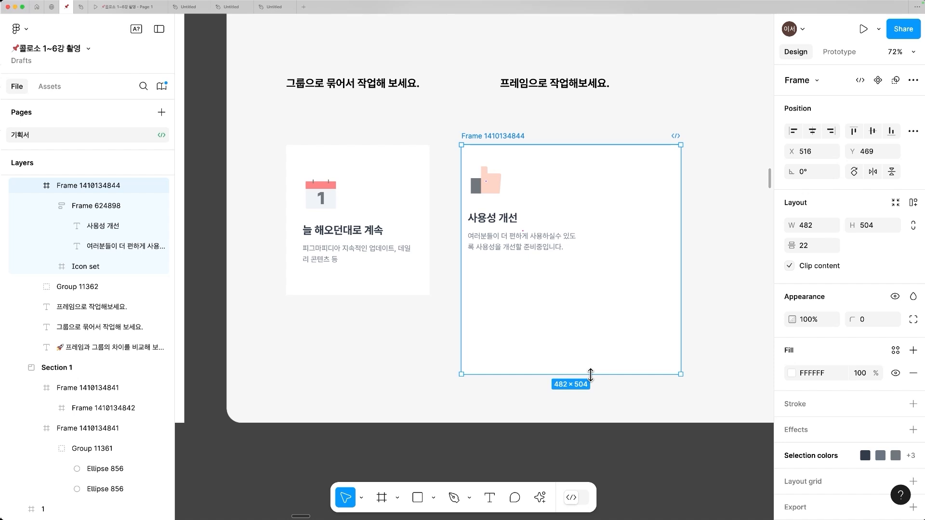
key(super+z)
click(563, 314)
- Duplicate the calendar icon inside its group and place the copy beside the original at about X 238
scroll(561, 314, left, 1)
click(330, 199)
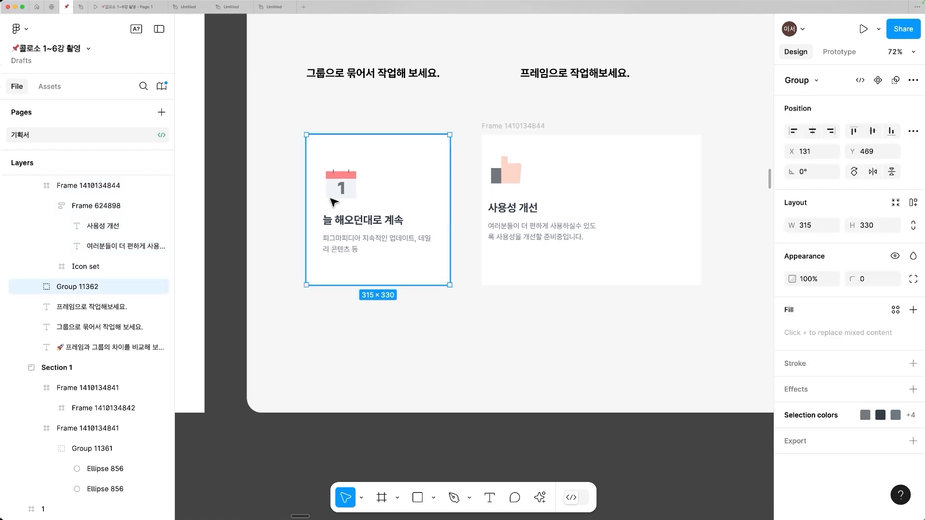
double_click(332, 200)
scroll(332, 198, up, 2)
mouse_move(337, 182)
mouse_down()
mouse_move(389, 187)
mouse_move(352, 185)
mouse_up()
scroll(389, 187, up, 3)
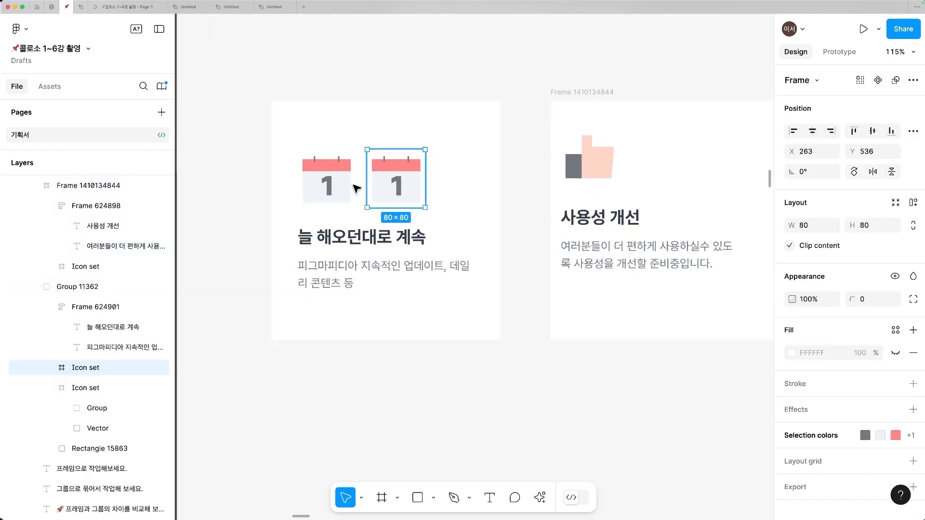
scroll(352, 185, up, 1)
scroll(356, 188, up, 1)
key(super+z)
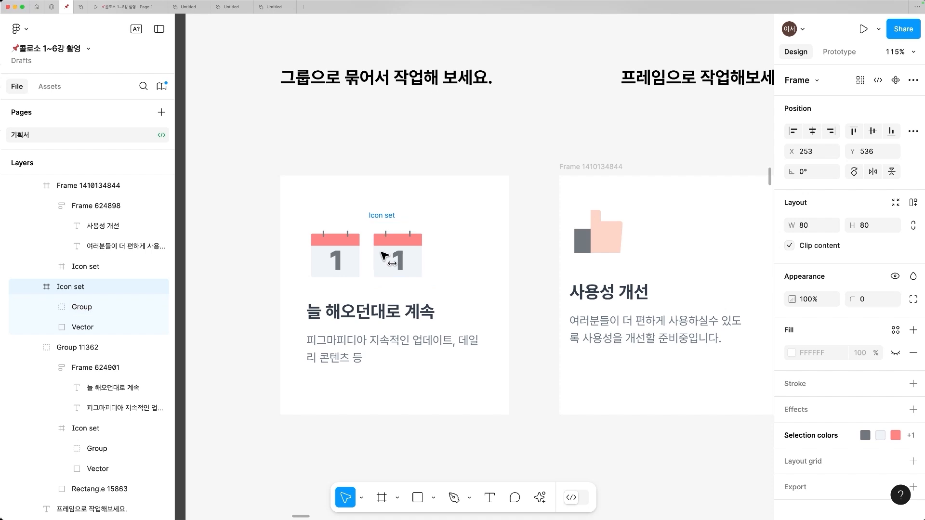
key(super+z)
key(super+d)
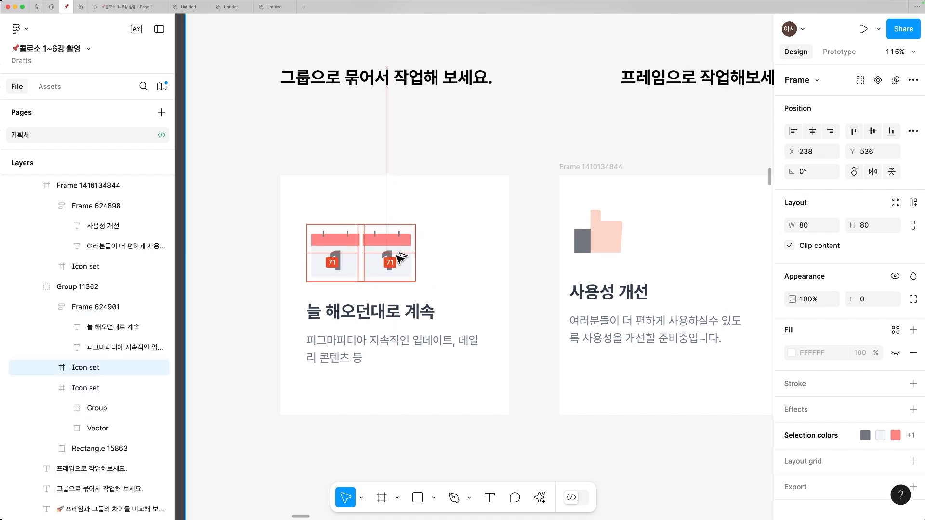
- Group the two calendar icons, and test adding a 000000 fill at 20% to the group before undoing that fill
shift+click(336, 267)
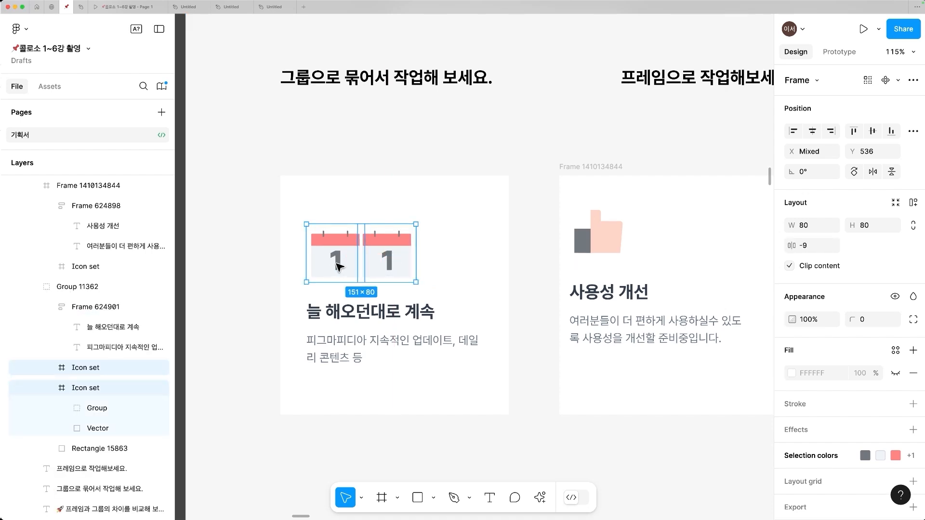
key(super+g)
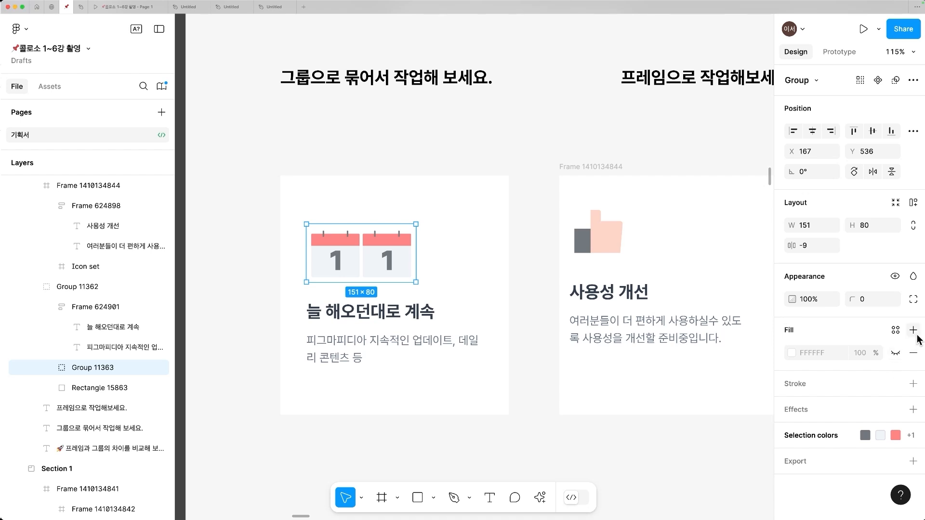
click(914, 331)
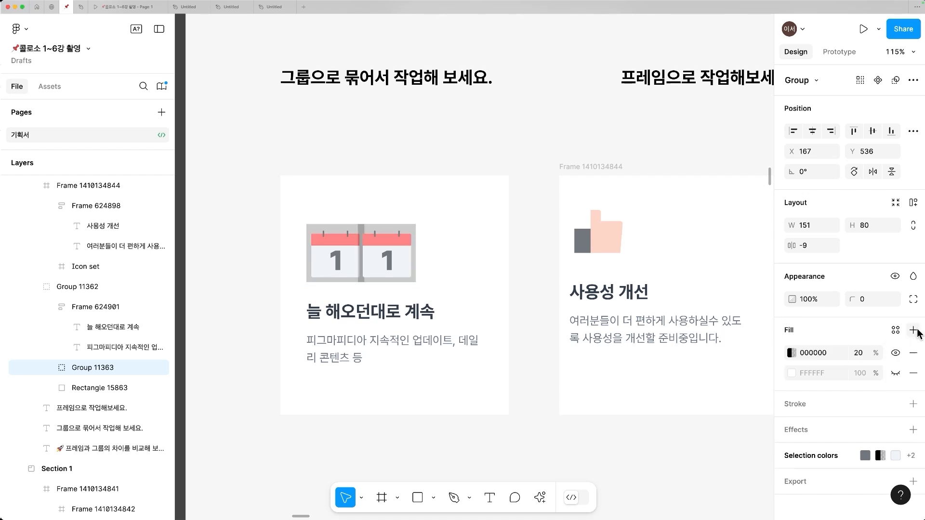
key(super+z)
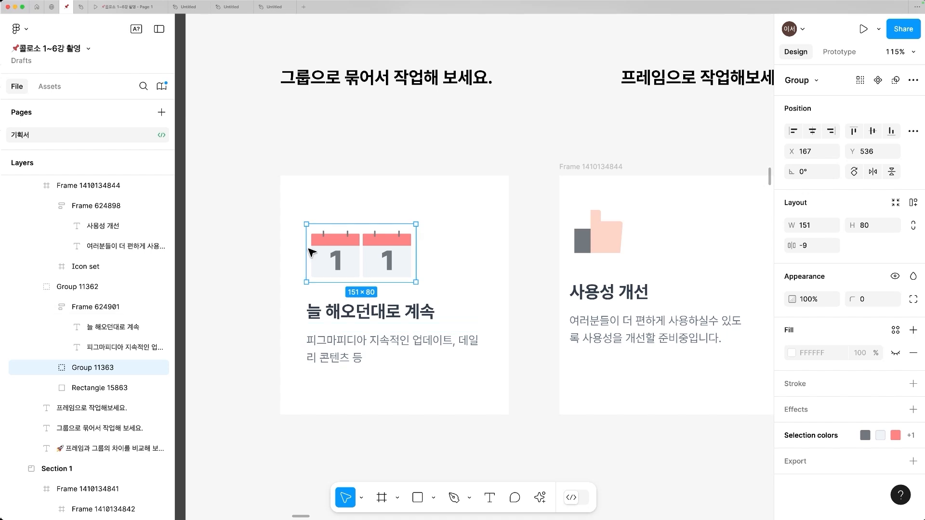
- Expand the two-icon group in the layer hierarchy and select its nested Icon set frames to inspect their structure
click(47, 366)
click(47, 367)
click(47, 367)
click(105, 385)
click(107, 370)
click(101, 388)
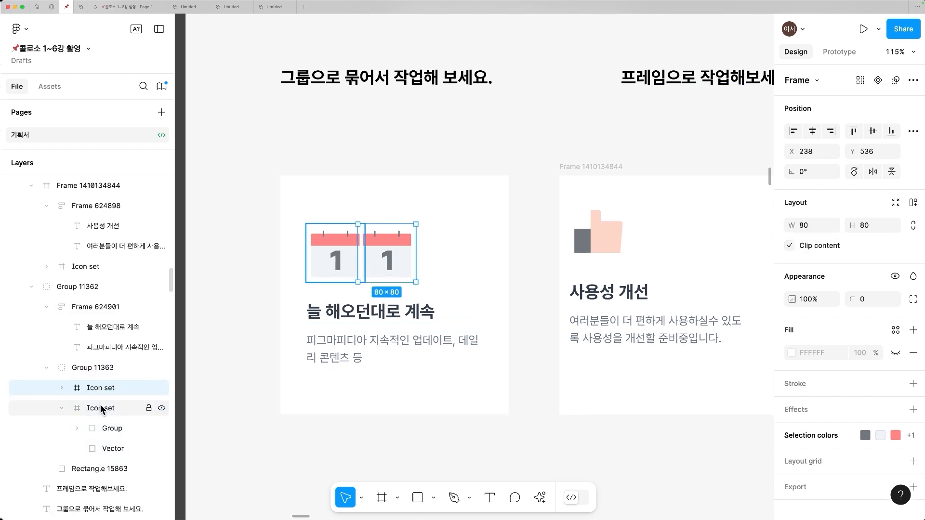
- Select both Icon set frames inside the two-icon calendar group and ungroup them
shift+click(100, 407)
key(shift+super+g)
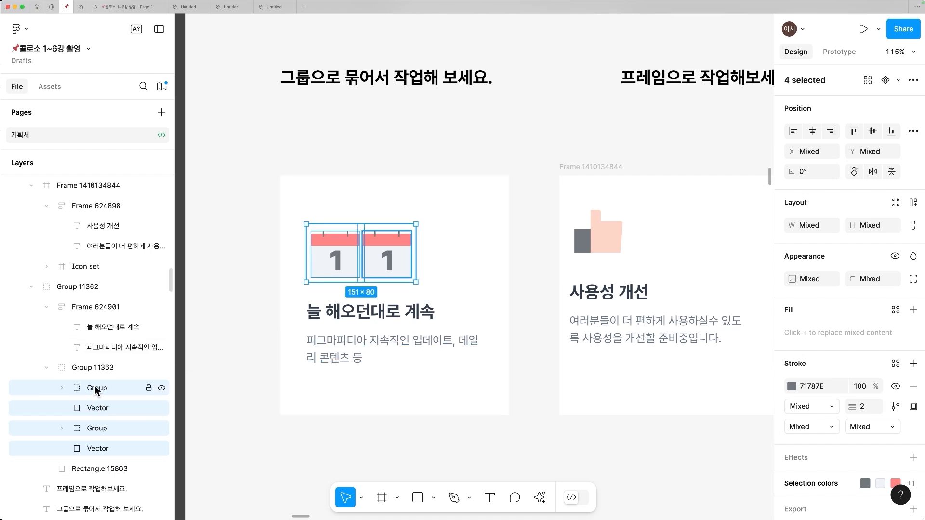
- Select the whole two-icon calendar group and add an FF8686 fill at 100% to it
click(423, 252)
click(361, 253)
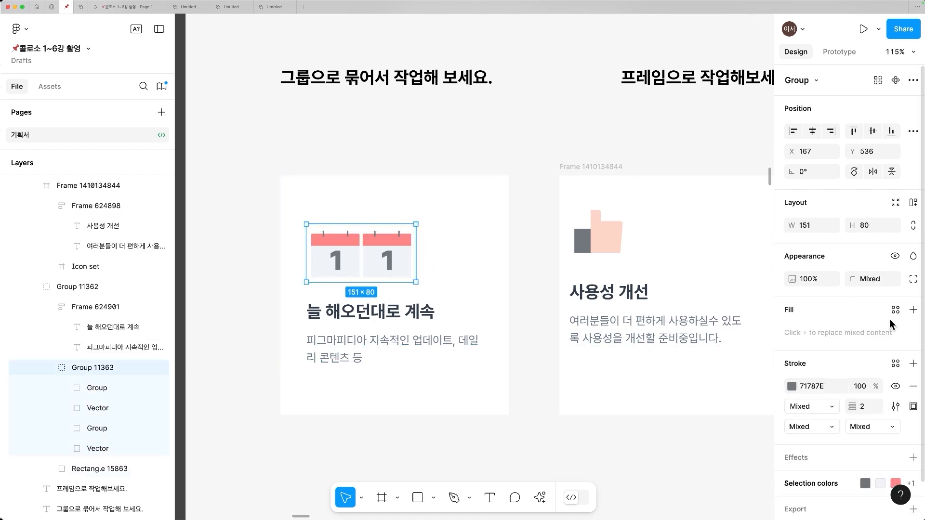
click(913, 310)
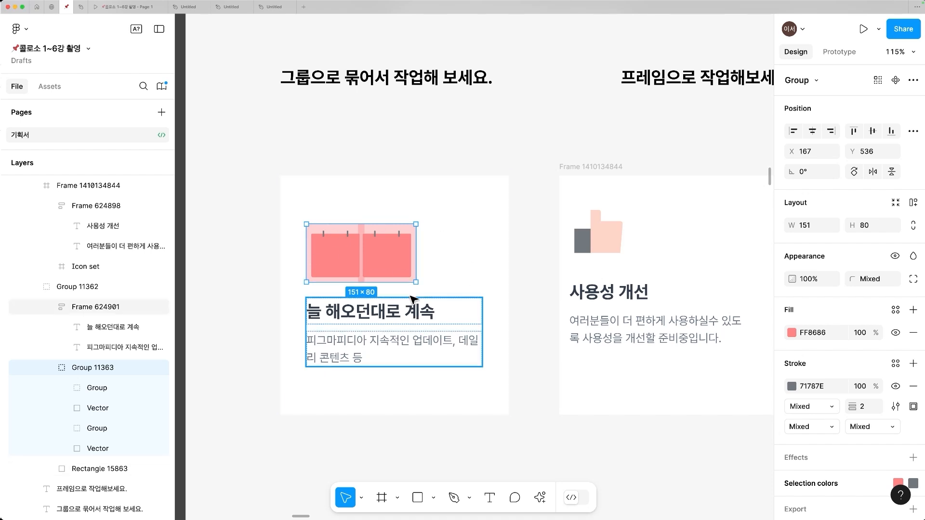
- Make the thumbs-up icon frame's FFFFFF fill visible, try another fill colour, and undo that colour change
scroll(413, 298, right, 5)
click(525, 213)
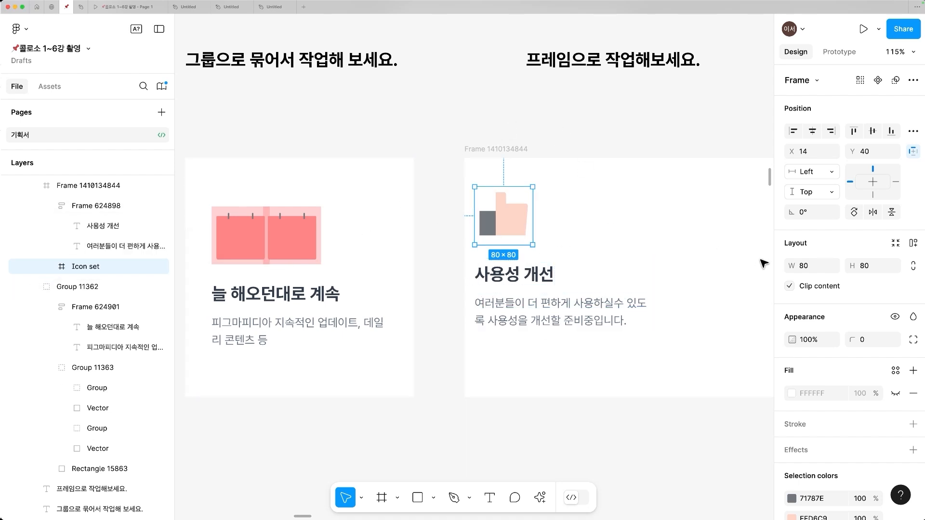
click(895, 393)
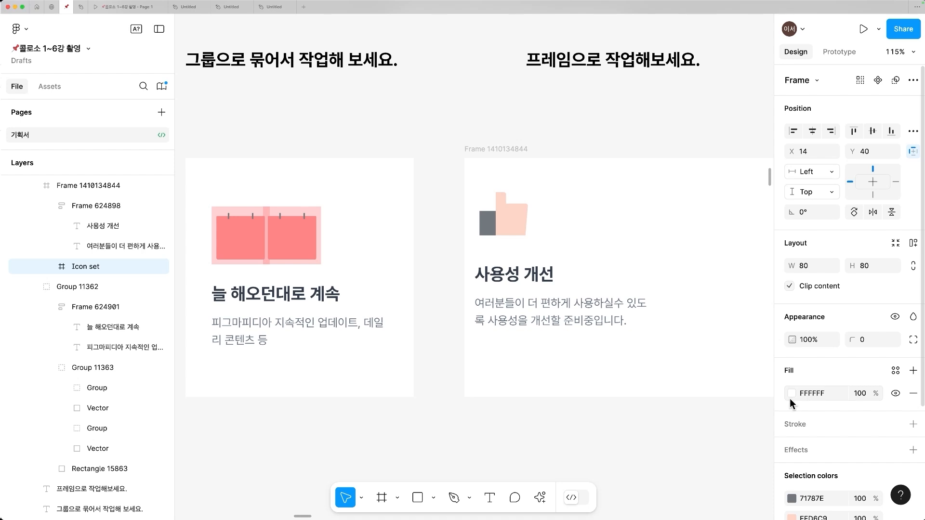
click(792, 393)
drag(700, 231, 653, 222)
mouse_move(554, 290)
mouse_down()
mouse_move(697, 218)
mouse_move(552, 272)
mouse_up()
key(super+z)
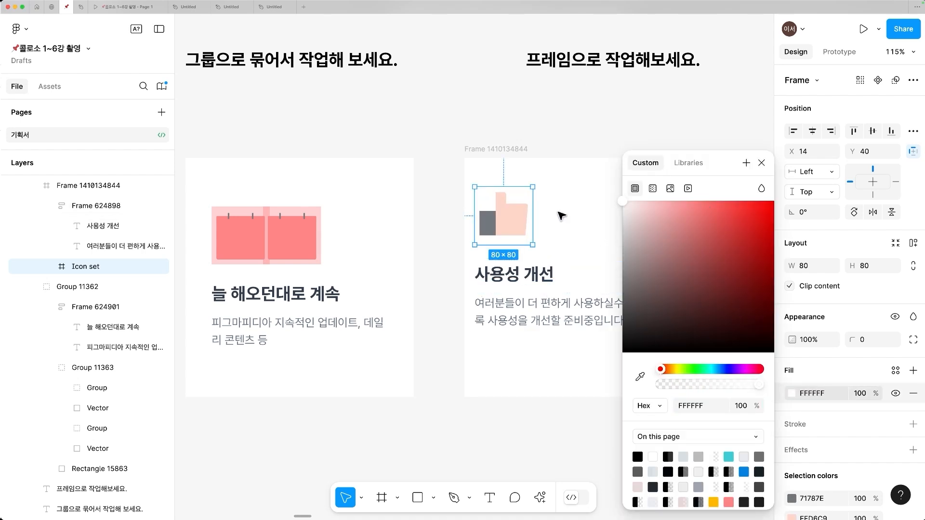
click(573, 192)
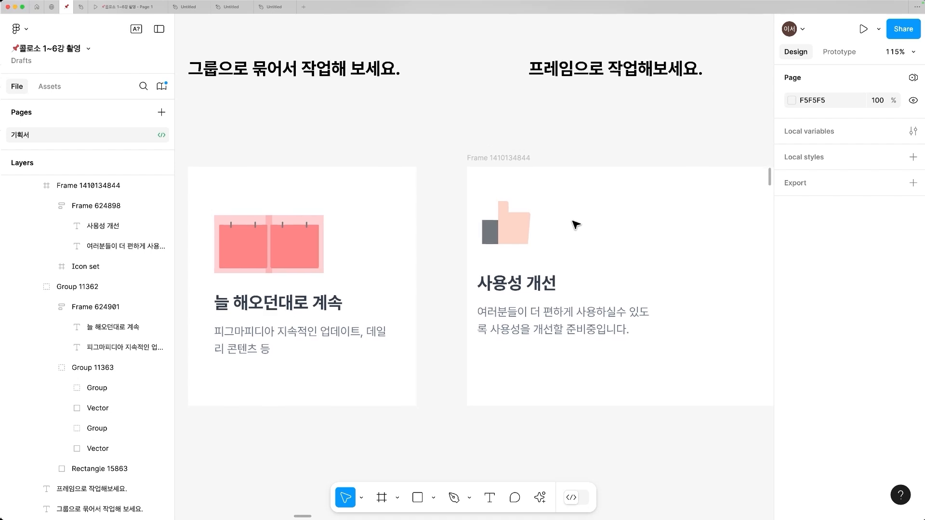
- Compare the two practice cards with the group versus frame table's entry on frames having their own coordinates
scroll(318, 212, left, 4)
scroll(313, 204, down, 5)
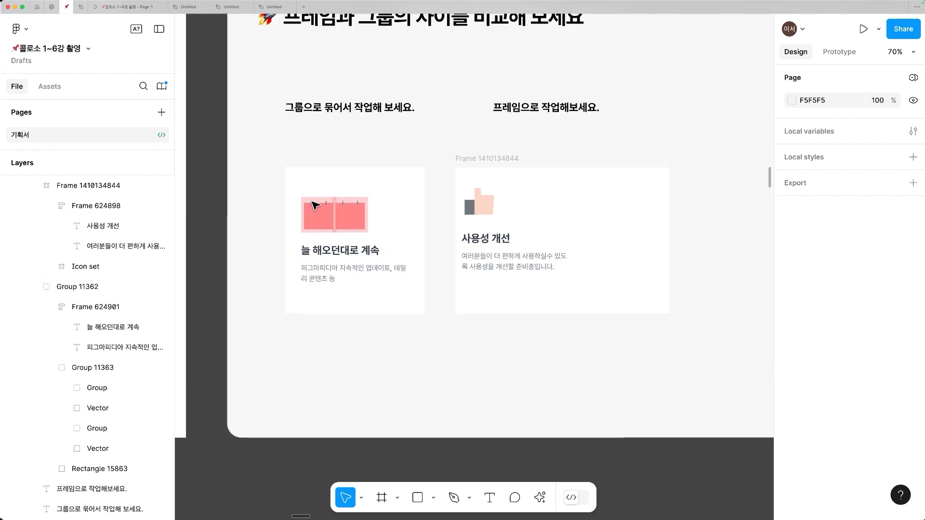
scroll(385, 270, left, 10)
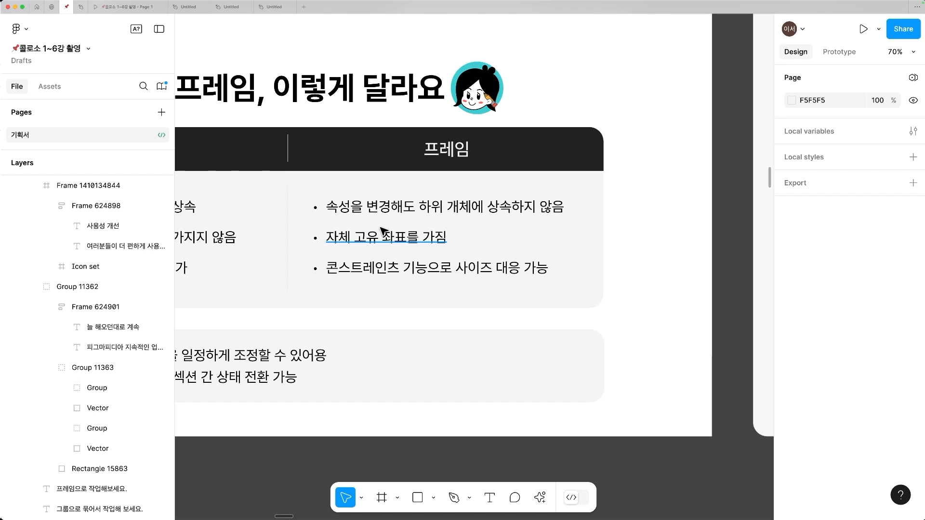
scroll(376, 232, left, 6)
scroll(366, 225, left, 10)
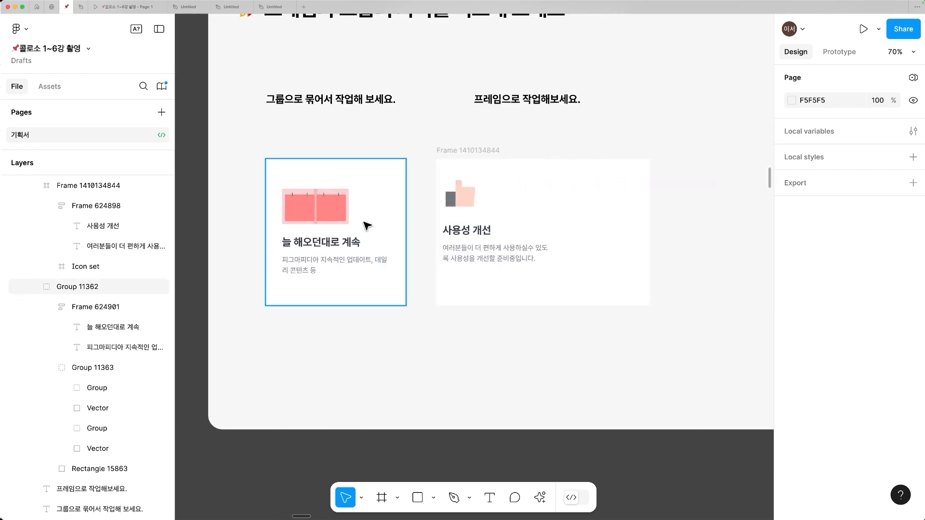
- Undo the test fill changes on the thumbs-up icon frame and the calendar group
key(super+z)
key(super+z)
key(super+z)
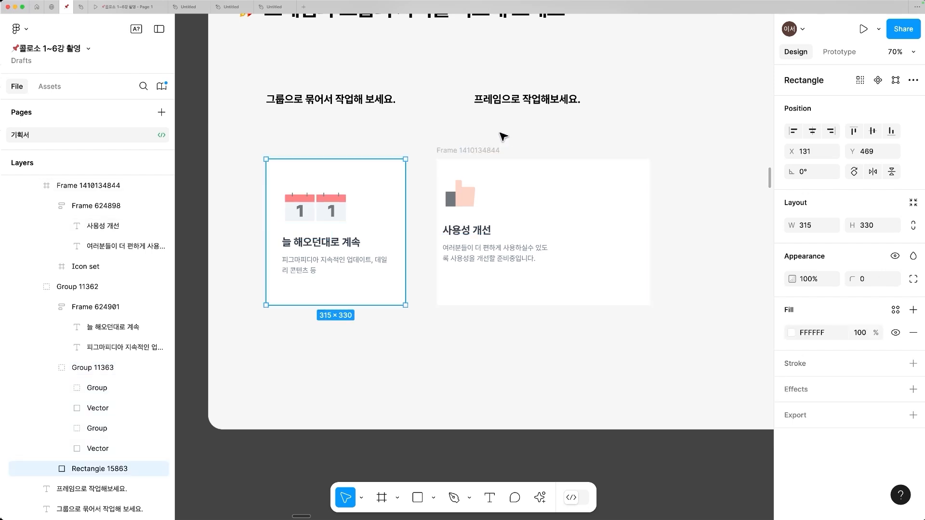
- Set the thumbs-up icon frame's position inside its parent frame to X 0, Y 0
click(453, 152)
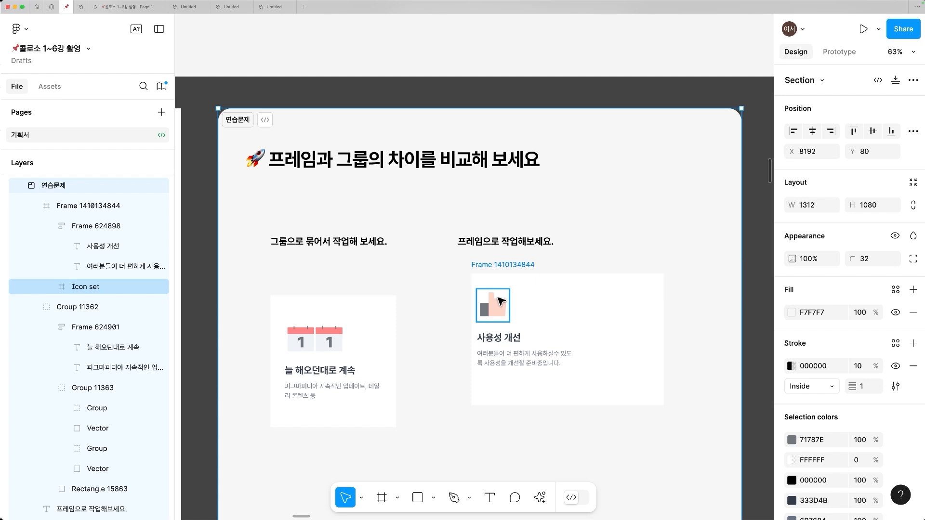
click(501, 301)
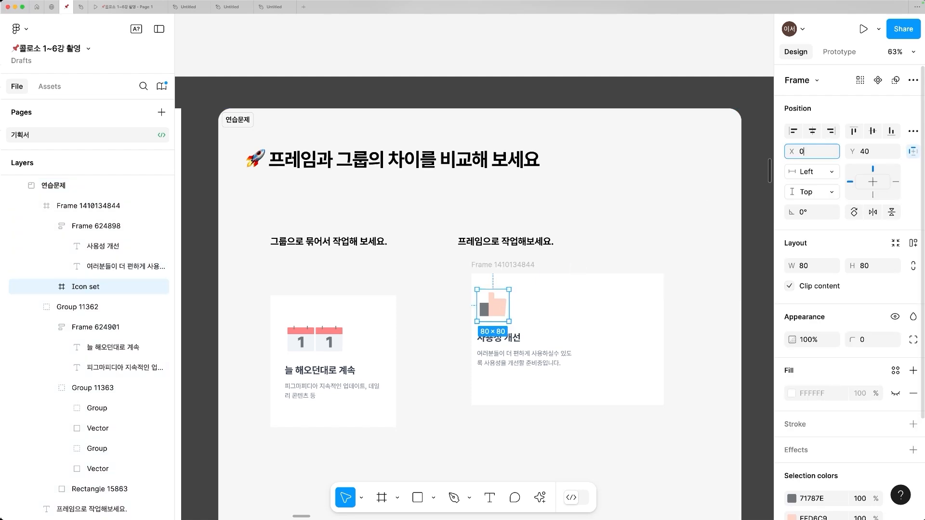
text(0)
key(Tab)
text(0)
key(Return)
key(shift+0)
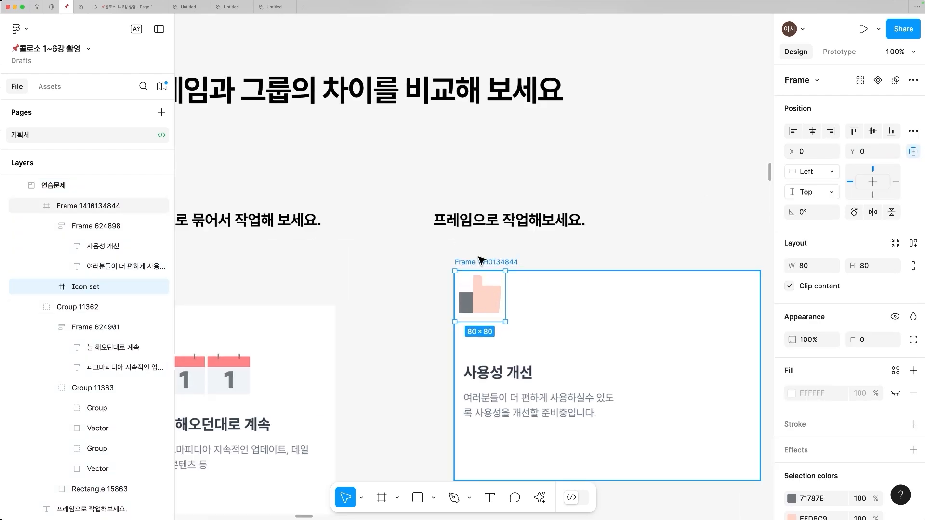
- Set the position of the nested two-icon calendar group to X 0, Y 0
scroll(493, 286, left, 3)
scroll(493, 286, left, 3)
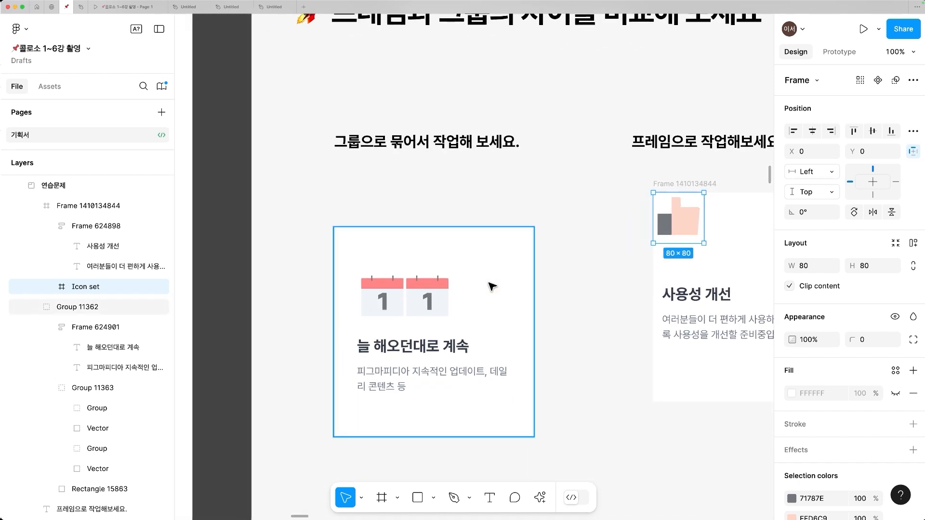
double_click(427, 302)
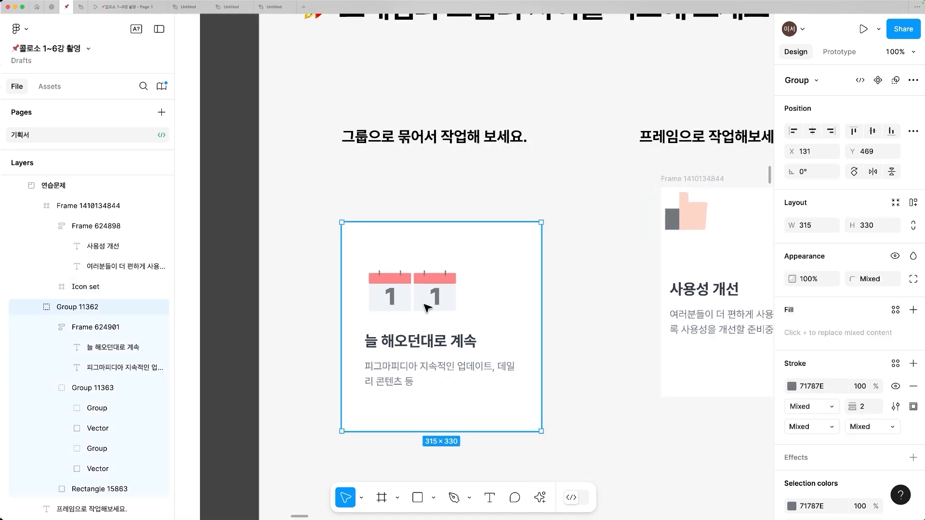
click(480, 292)
click(405, 295)
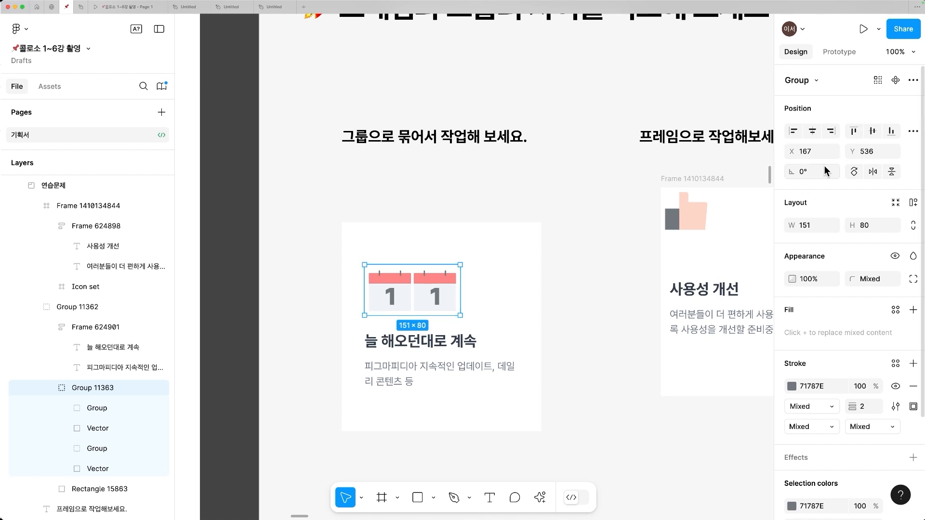
text(0)
key(Tab)
text(0\)
key(Return)
text(0)
key(Return)
scroll(433, 223, down, 1)
scroll(434, 224, up, 3)
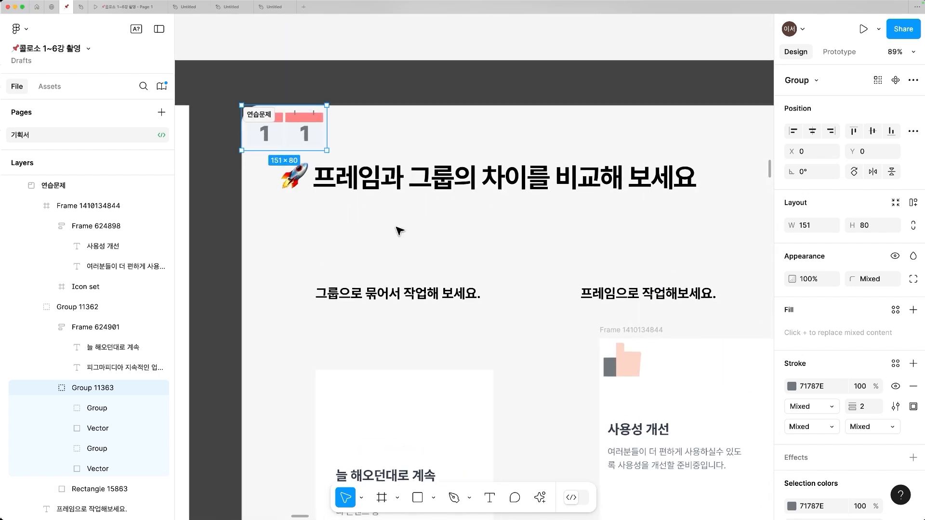
scroll(400, 230, down, 1)
scroll(400, 231, down, 2)
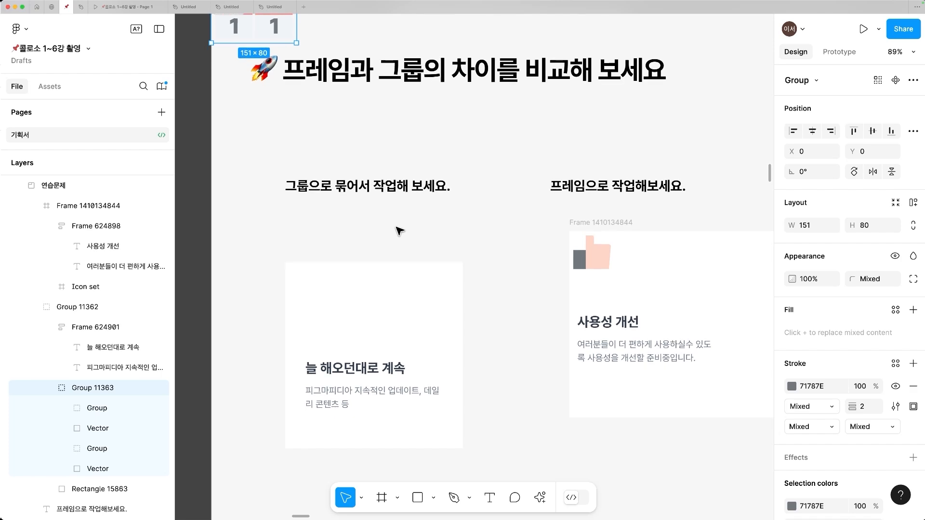
- Undo the calendar group's position changes
key(super+z)
key(super+z)
key(super+z)
- Review the group versus frame table's entries on position and scale control and on resizing with constraints
scroll(400, 232, left, 4)
scroll(400, 231, down, 3)
scroll(386, 260, left, 8)
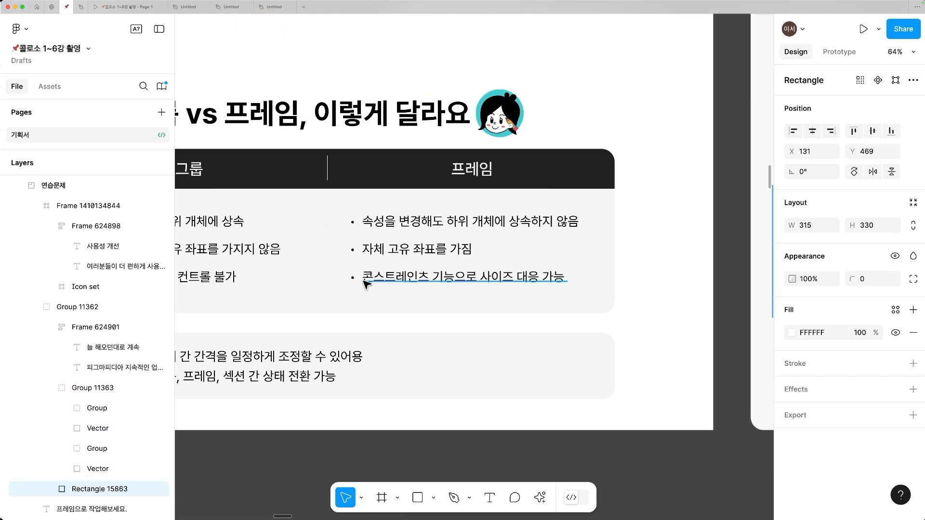
scroll(555, 273, left, 3)
scroll(554, 273, down, 1)
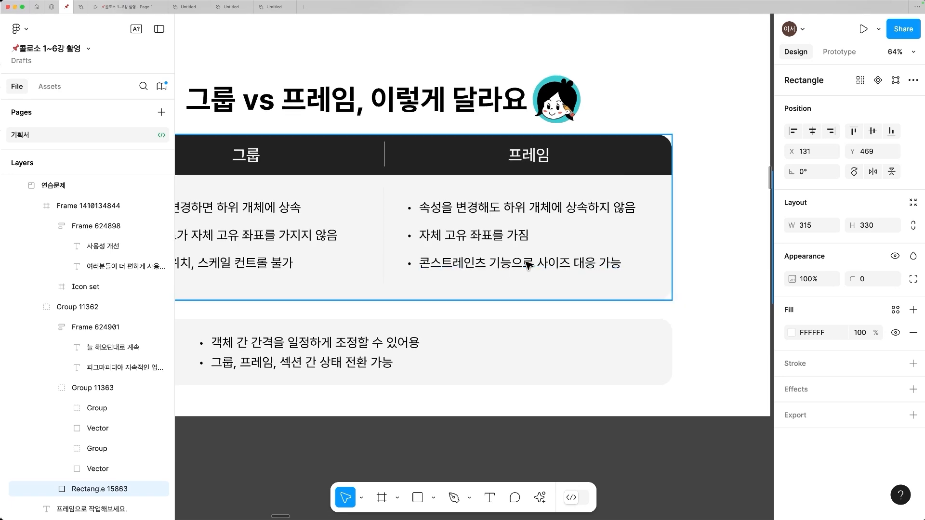
scroll(506, 273, left, 6)
scroll(506, 273, down, 1)
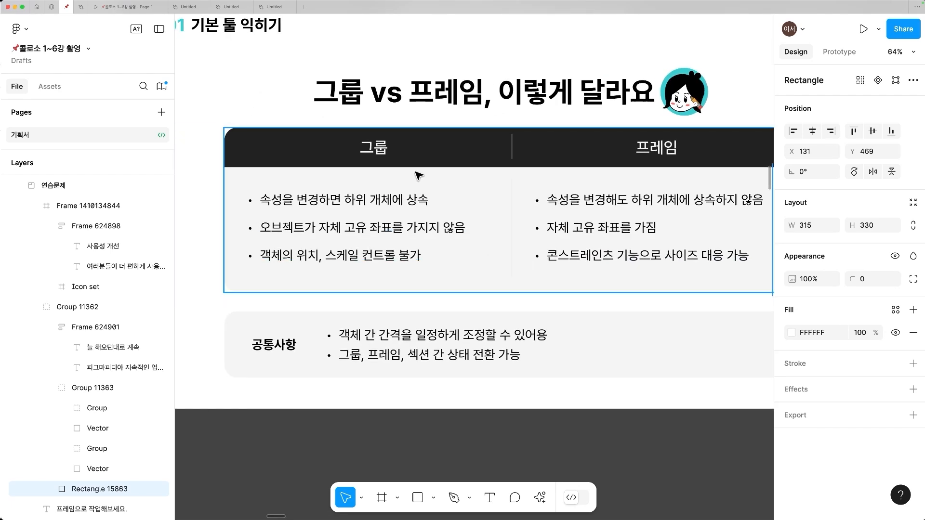
scroll(440, 254, right, 15)
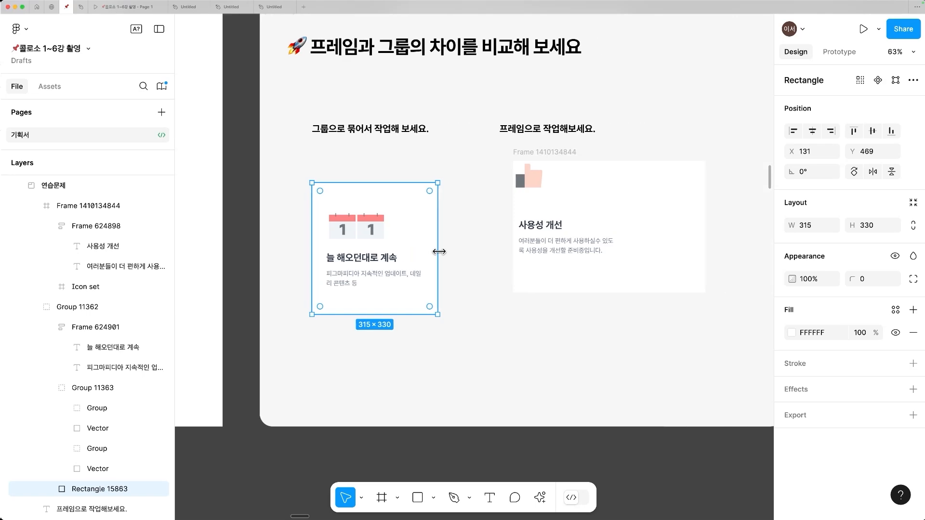
scroll(439, 254, up, 1)
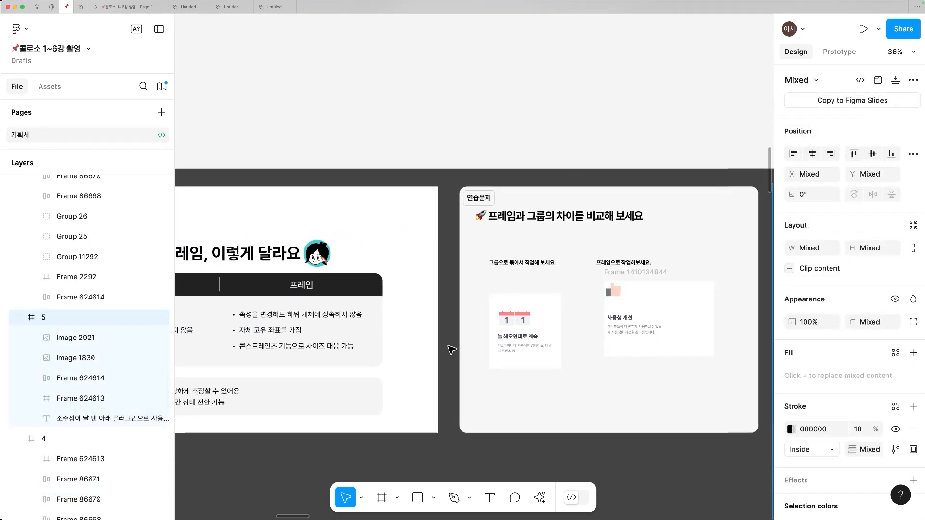
scroll(450, 348, left, 2)
scroll(421, 360, right, 5)
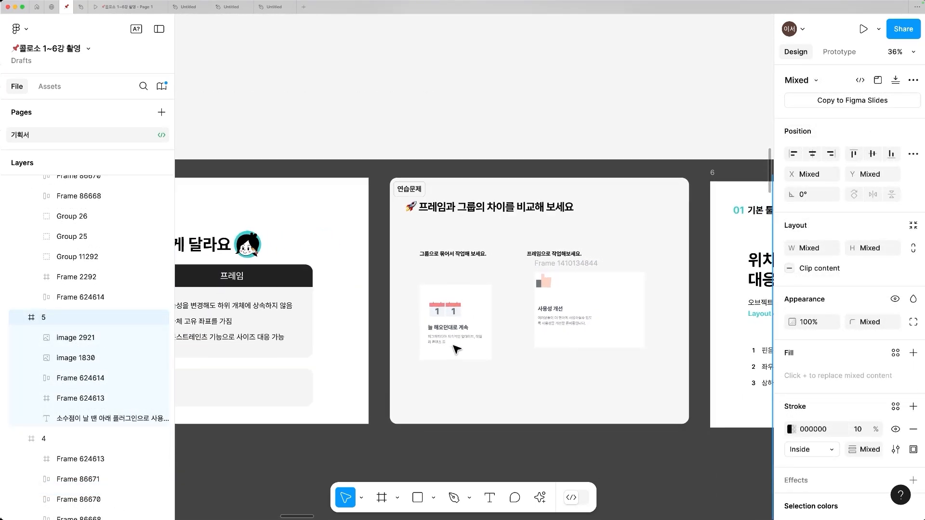
- Select the thumbs-up card's outer frame and narrow it from its right edge until the description text is clipped
click(642, 267)
scroll(605, 268, up, 3)
scroll(530, 289, right, 3)
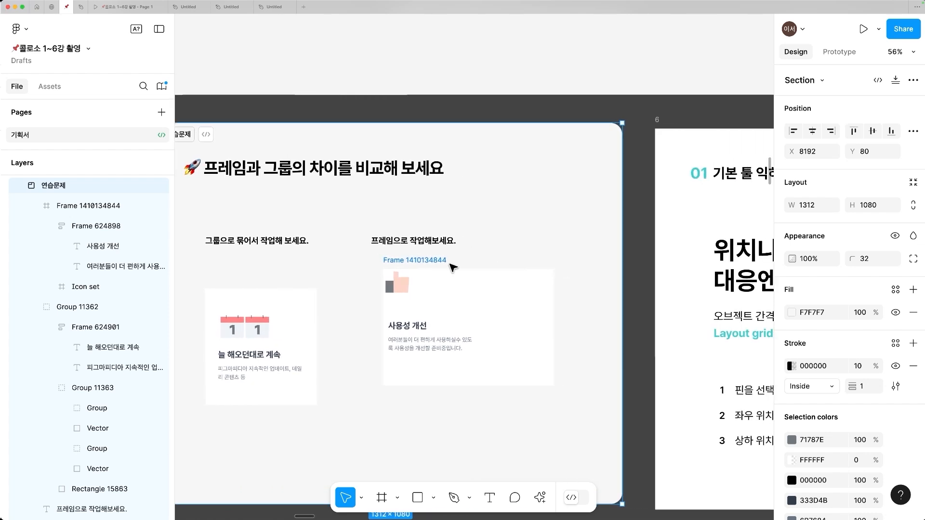
click(389, 288)
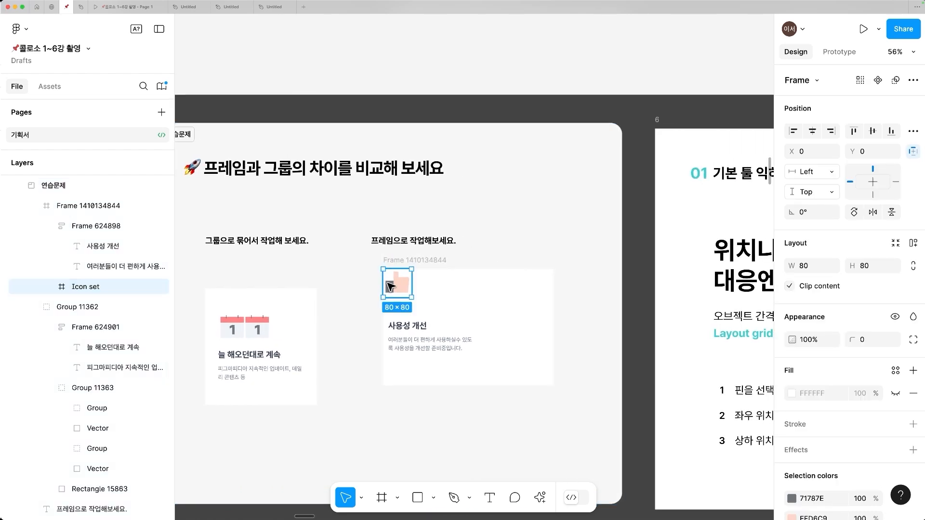
click(440, 268)
click(434, 263)
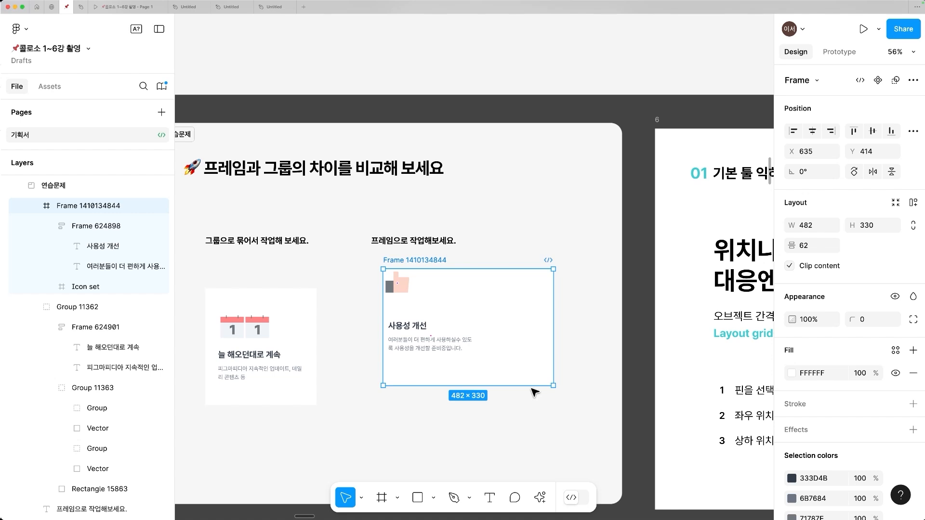
drag(553, 355, 449, 363)
- Select the text block and icon inside the narrowed frame together and check the slide explaining constraints
click(410, 343)
shift+click(408, 297)
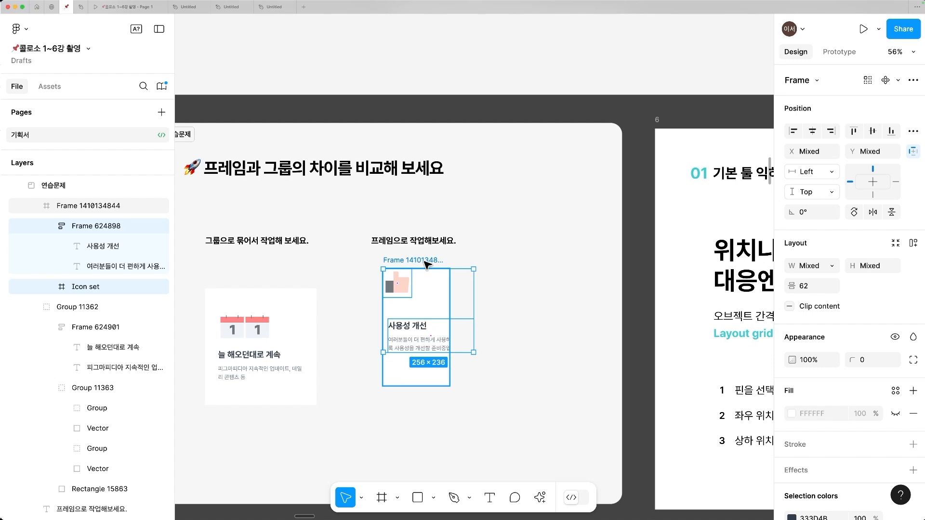
scroll(427, 264, right, 10)
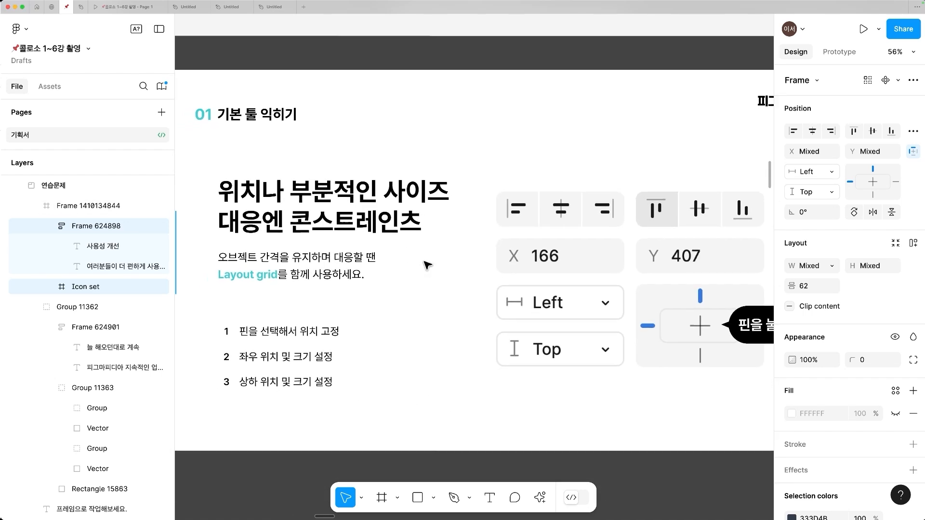
scroll(427, 264, left, 10)
key(Escape)
- Inspect the constraints of the thumbs-up icon and of the text block, hiding and reshowing the text block's constraint settings
click(432, 197)
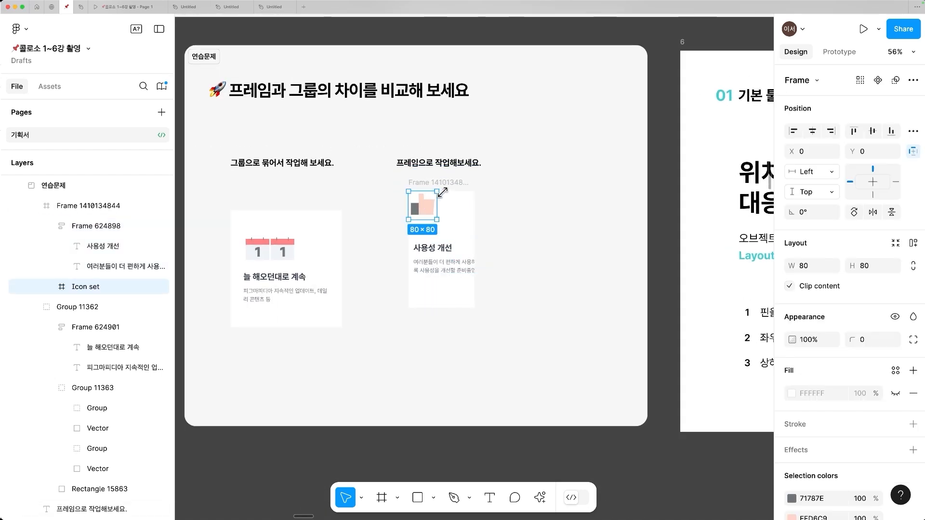
click(438, 253)
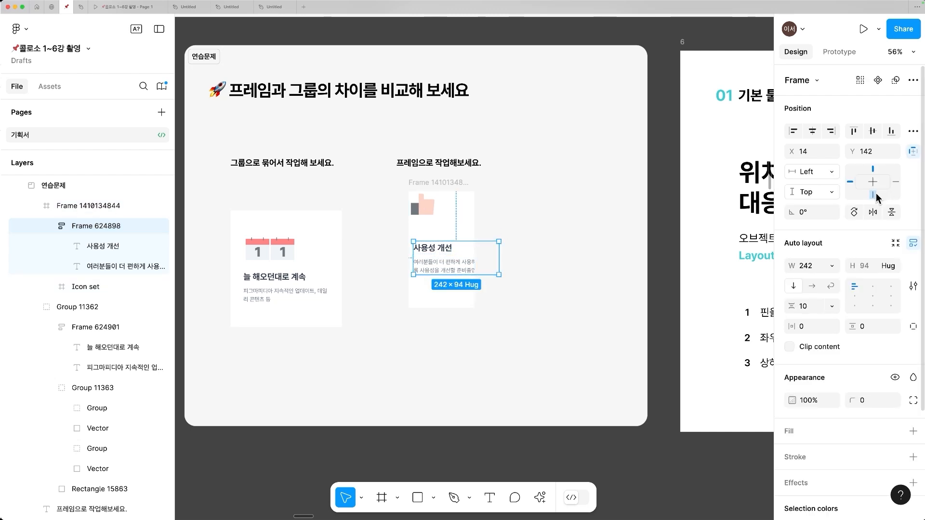
click(913, 151)
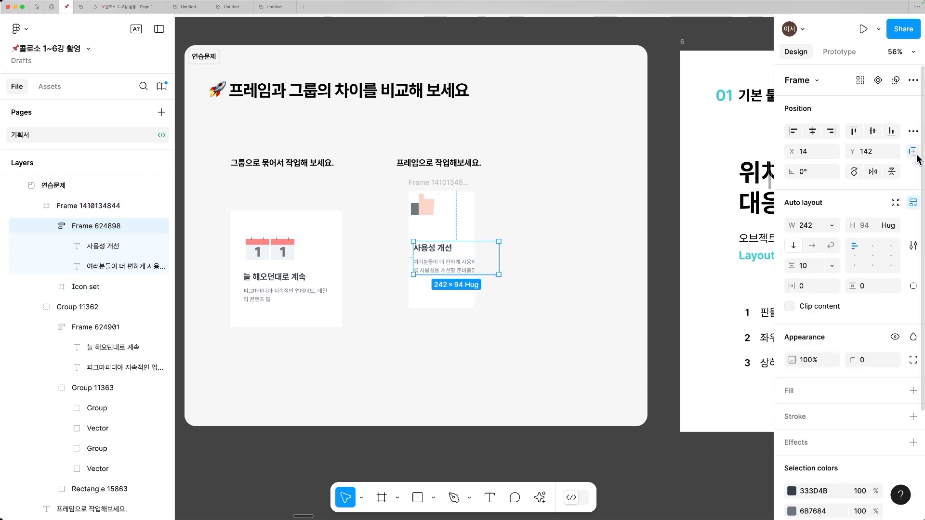
click(913, 151)
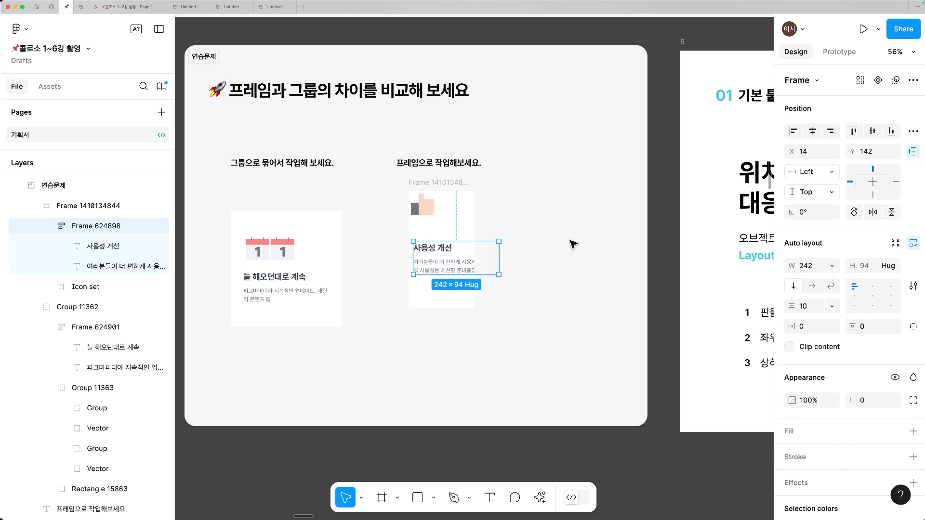
scroll(570, 243, right, 10)
scroll(593, 238, left, 15)
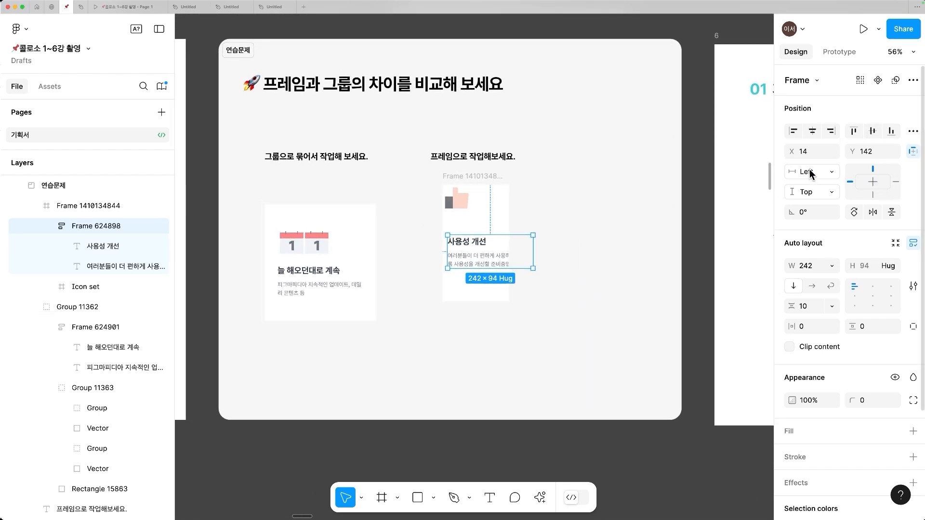
- Review the constraints slide's explanation of the pins and the horizontal and vertical position options
scroll(713, 154, right, 15)
scroll(713, 154, up, 5)
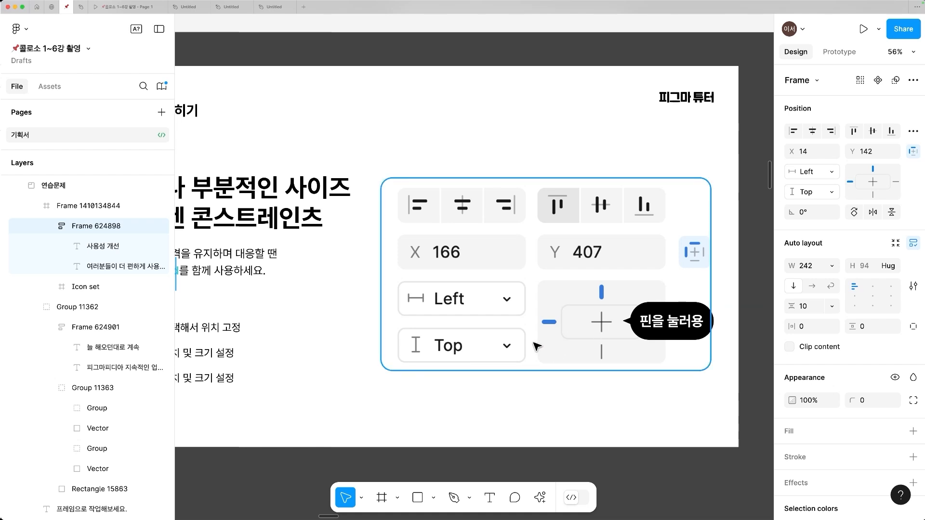
scroll(412, 386, left, 5)
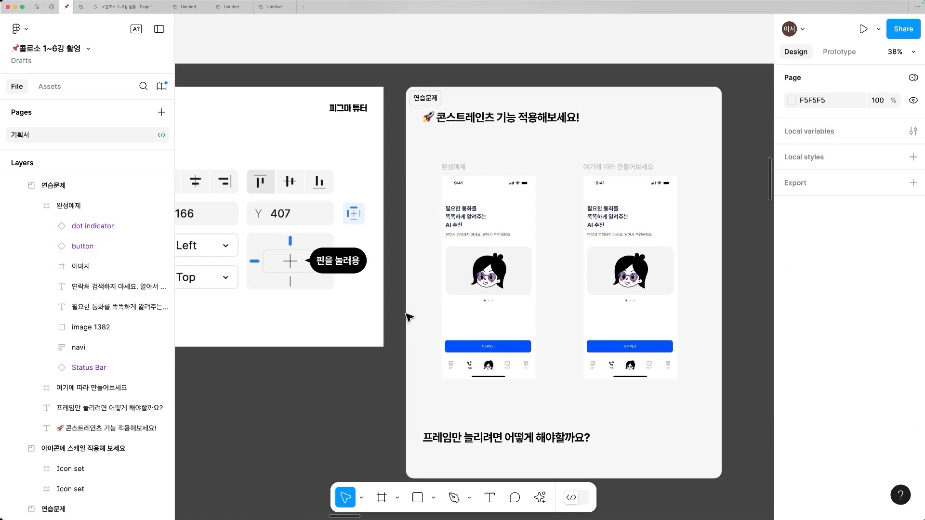
- Try narrowing the 완성예제 frame from its right edge, undo the resize, and move the frame left to X 46
click(510, 227)
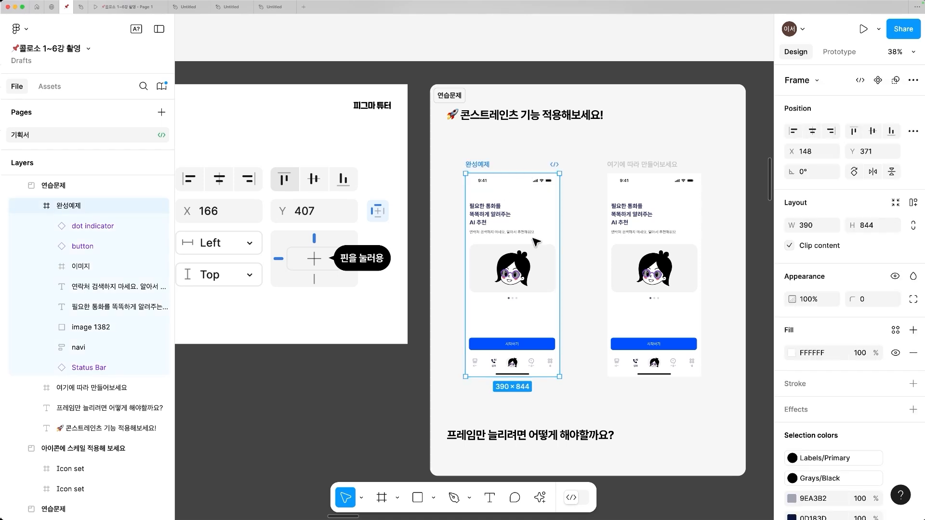
drag(558, 255, 477, 284)
key(super+z)
scroll(477, 284, left, 2)
drag(450, 227, 428, 236)
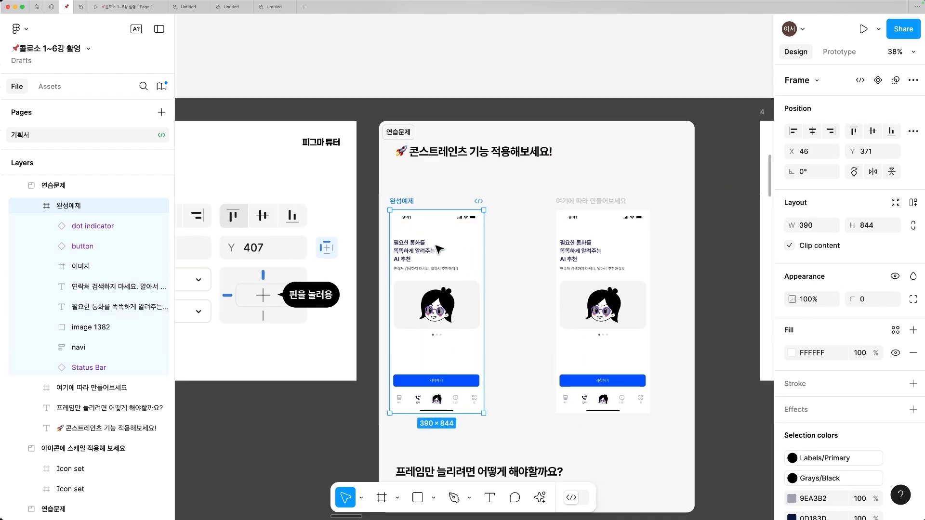
- Inspect the constraints of the headline text inside the 완성예제 frame
click(404, 251)
scroll(404, 251, down, 1)
scroll(404, 251, right, 1)
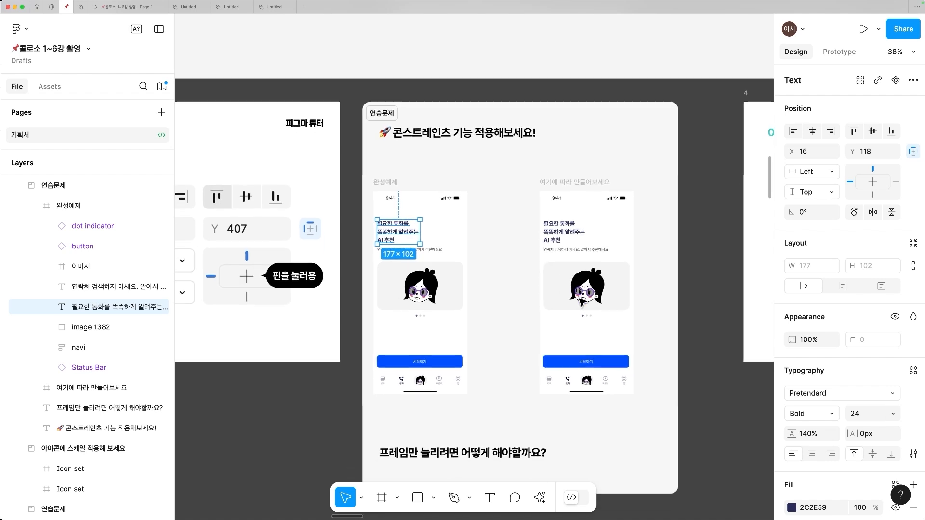
scroll(569, 294, up, 2)
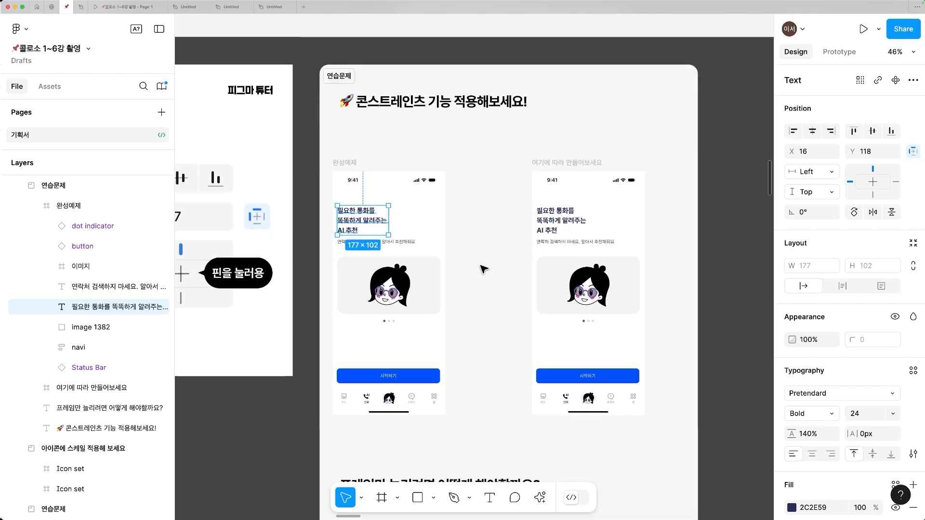
- Try widening the 여기에 따라 만들어보세요 frame from its right edge and undo the resize
click(561, 165)
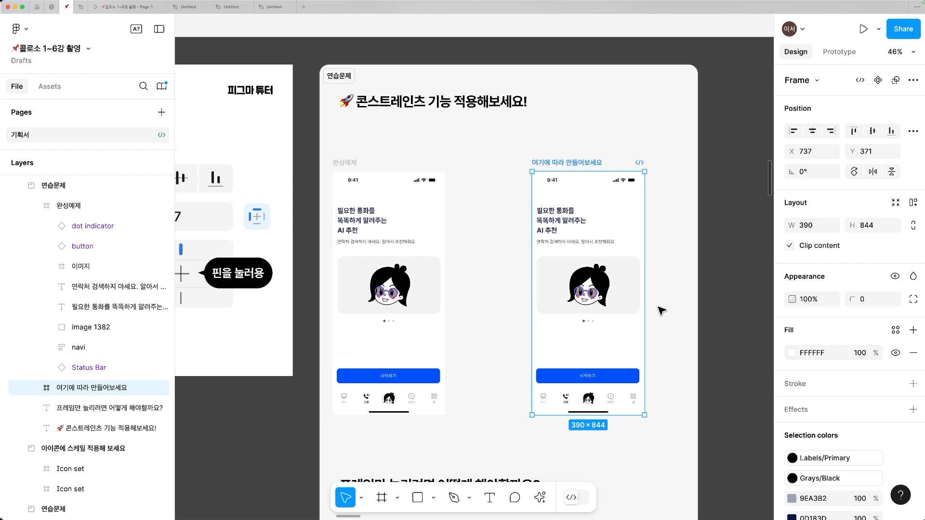
drag(644, 258, 696, 257)
key(super+z)
key(super+z)
key(super+z)
key(super+z)
- Set the horizontal constraint of the practice frame's image card, 시작하기 button and bottom navigation to Left + Right
scroll(549, 222, up, 5)
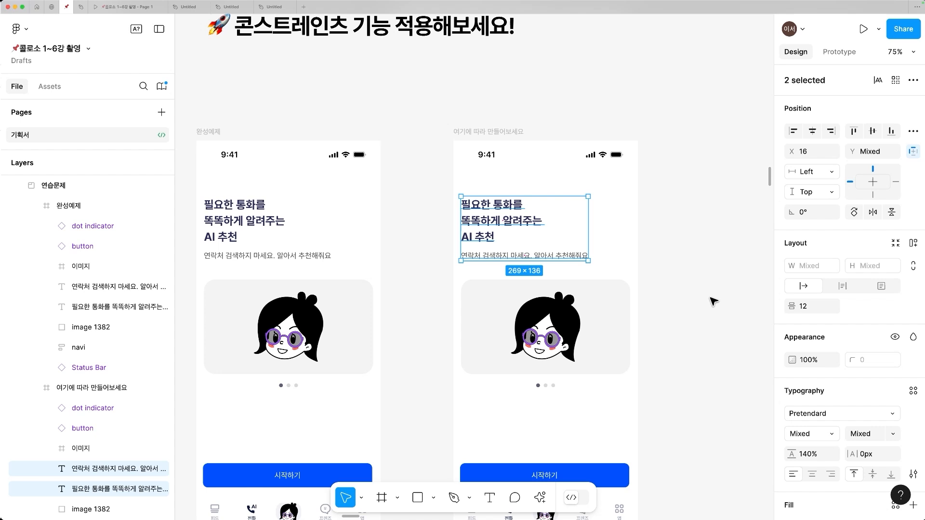
scroll(713, 301, down, 3)
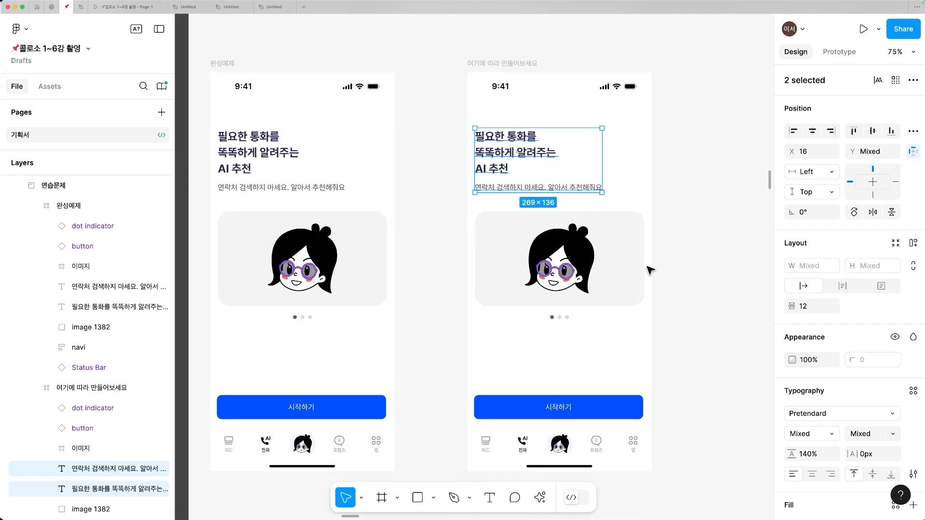
click(629, 268)
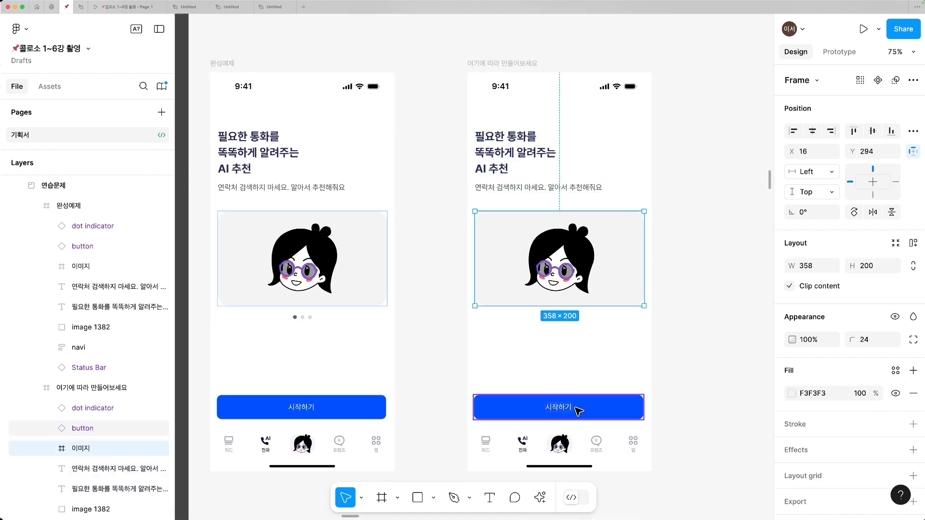
shift+click(562, 408)
shift+click(595, 443)
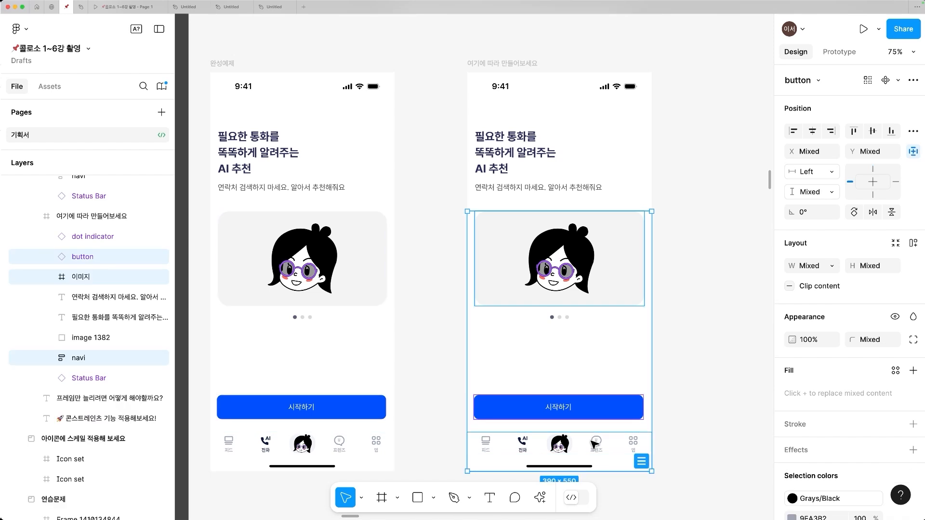
click(834, 177)
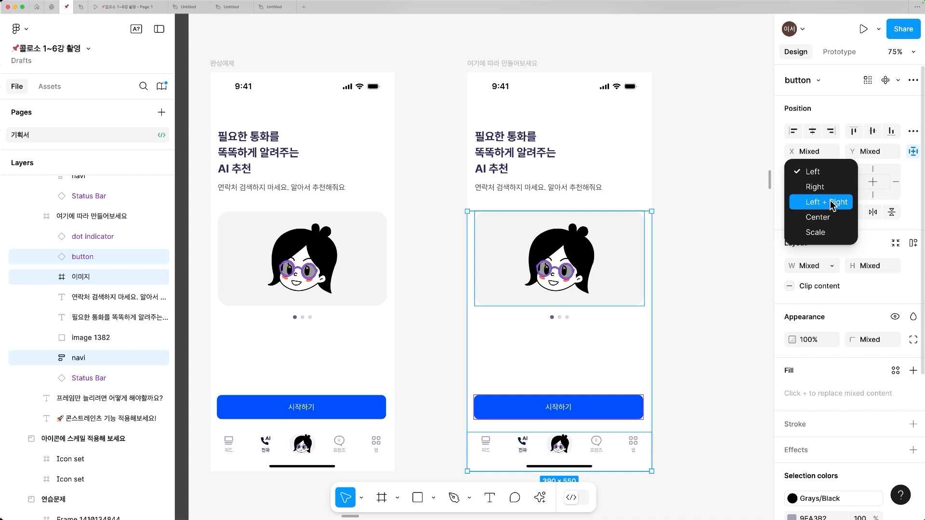
click(834, 203)
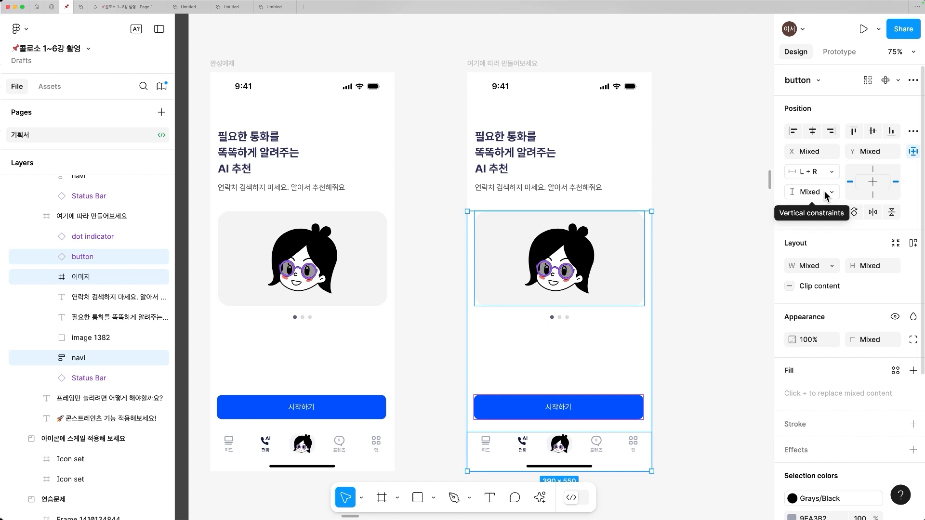
- Test the new horizontal constraints by resizing the 여기에 따라 만들어보세요 frame from its right edge, and undo it
click(482, 63)
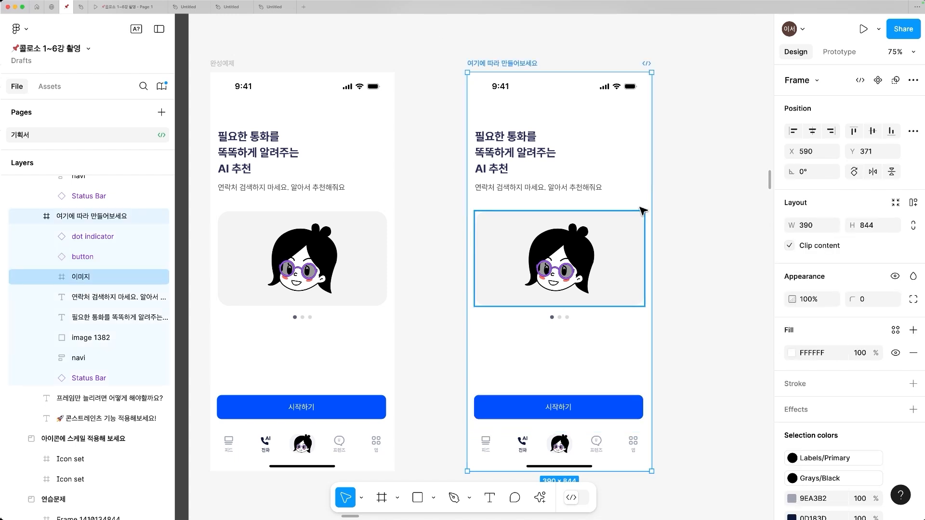
mouse_move(649, 197)
mouse_down()
mouse_move(767, 198)
mouse_move(511, 194)
mouse_move(652, 213)
mouse_up()
key(ctrl+z)
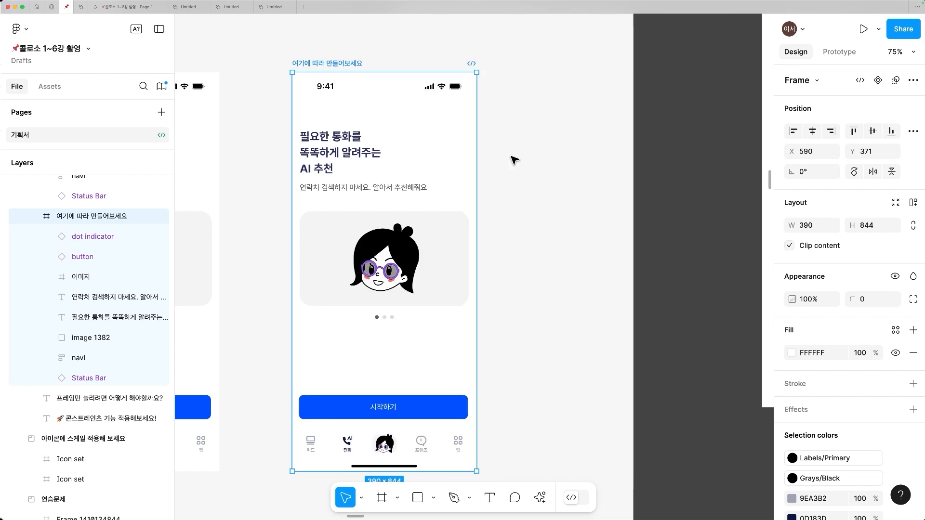
- Set the practice frame's Status Bar horizontal constraint to Left + Right
scroll(512, 159, left, 5)
click(589, 119)
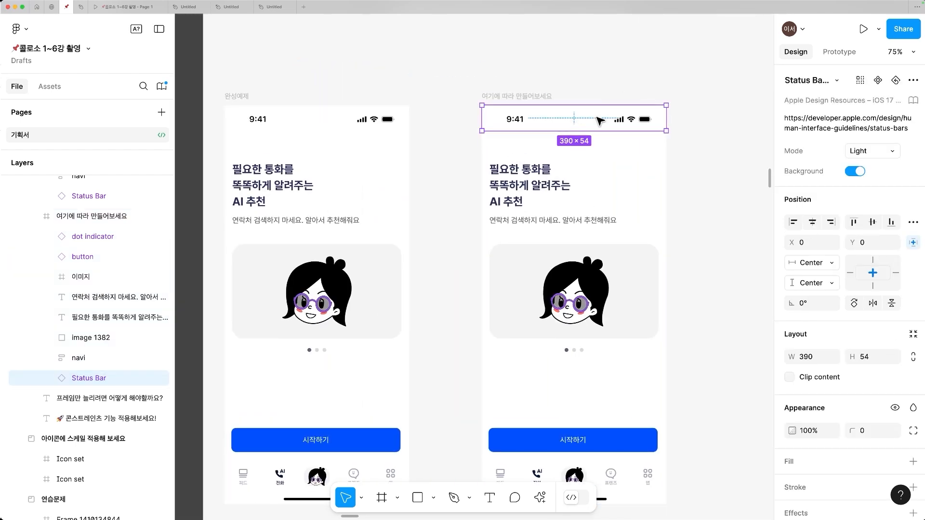
click(832, 263)
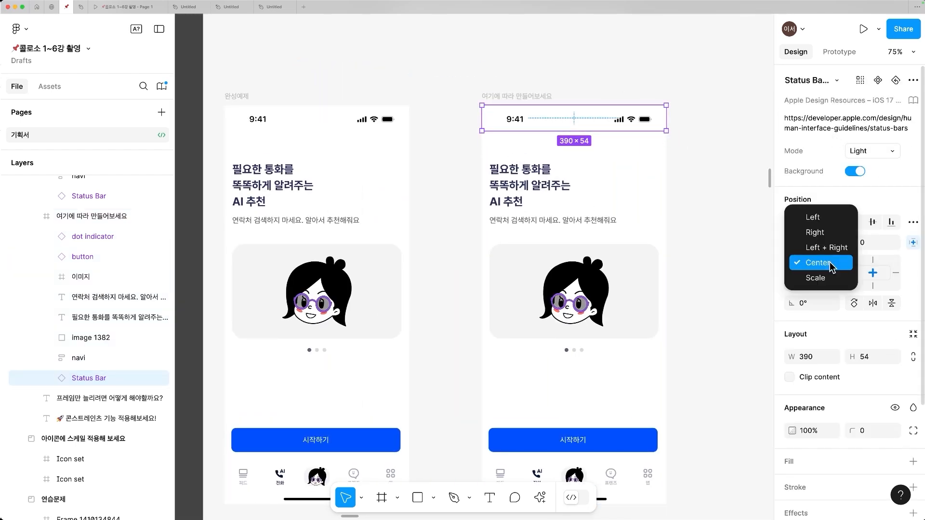
click(819, 247)
- Widen and narrow the 여기에 따라 만들어보세요 frame to test how the Status Bar and other elements respond
click(480, 96)
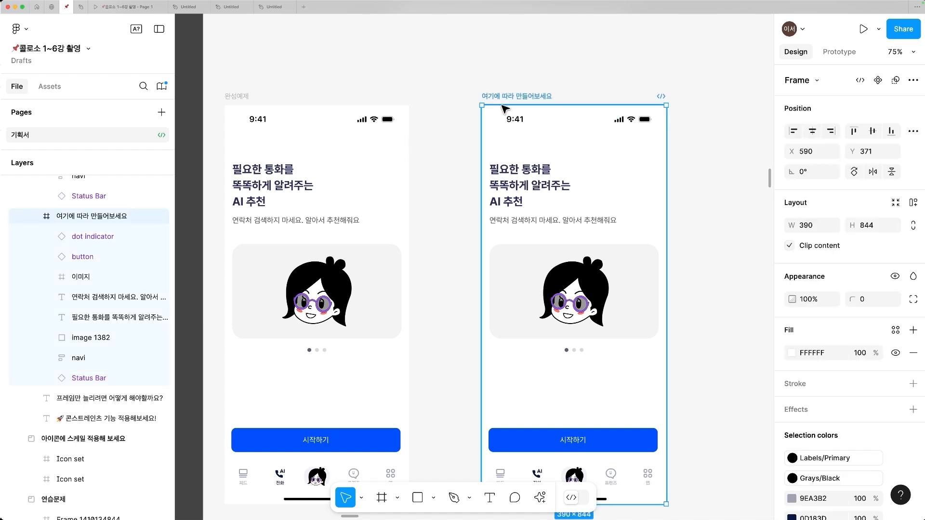
drag(666, 199, 732, 239)
drag(643, 236, 567, 239)
- Set the vertical constraint of the practice frame's 시작하기 button and bottom navigation to Bottom
scroll(426, 212, down, 5)
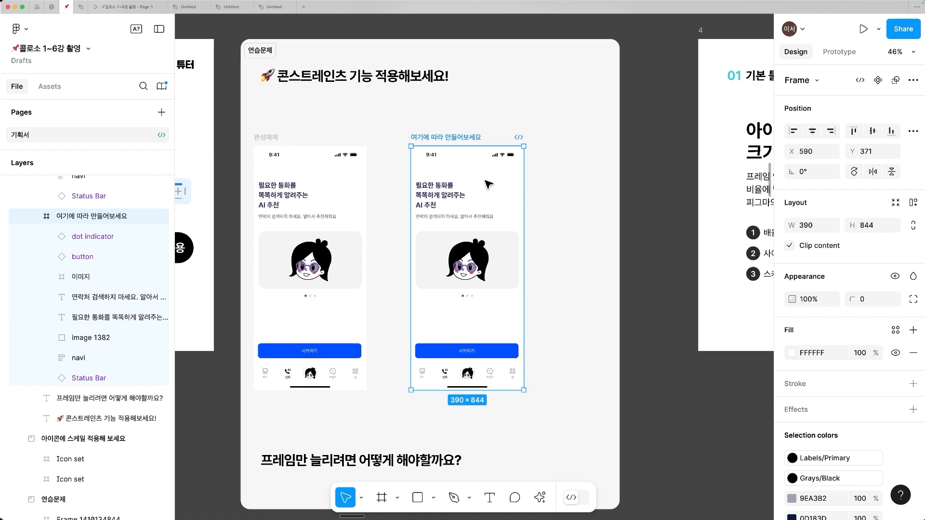
scroll(471, 248, up, 5)
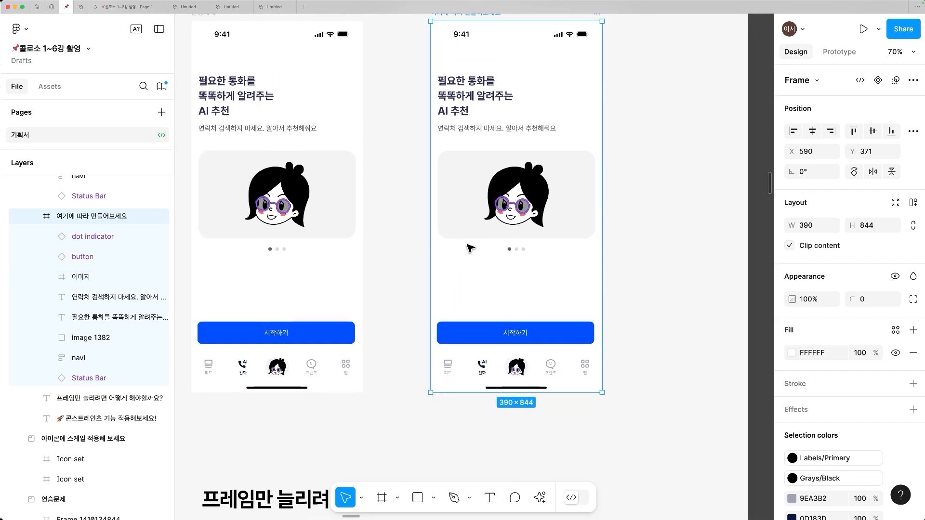
click(519, 387)
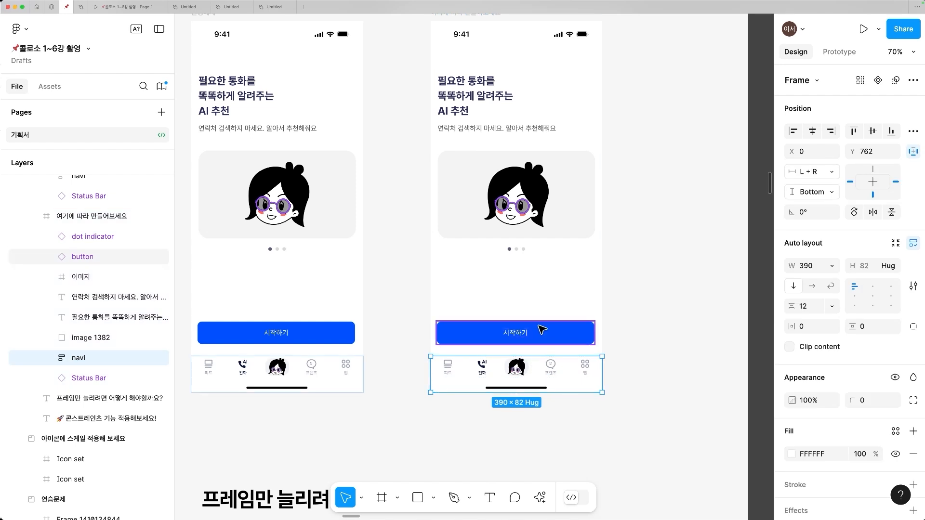
shift+click(540, 332)
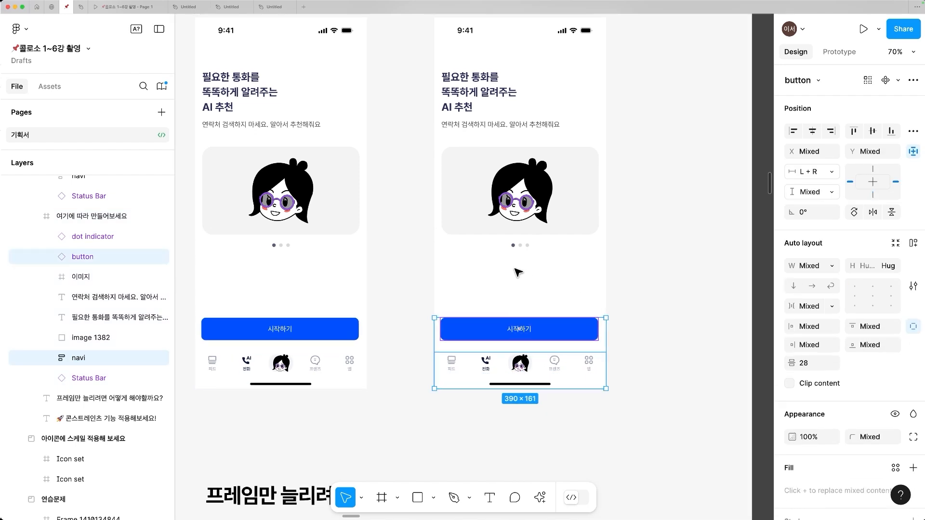
scroll(519, 270, down, 2)
scroll(518, 271, down, 2)
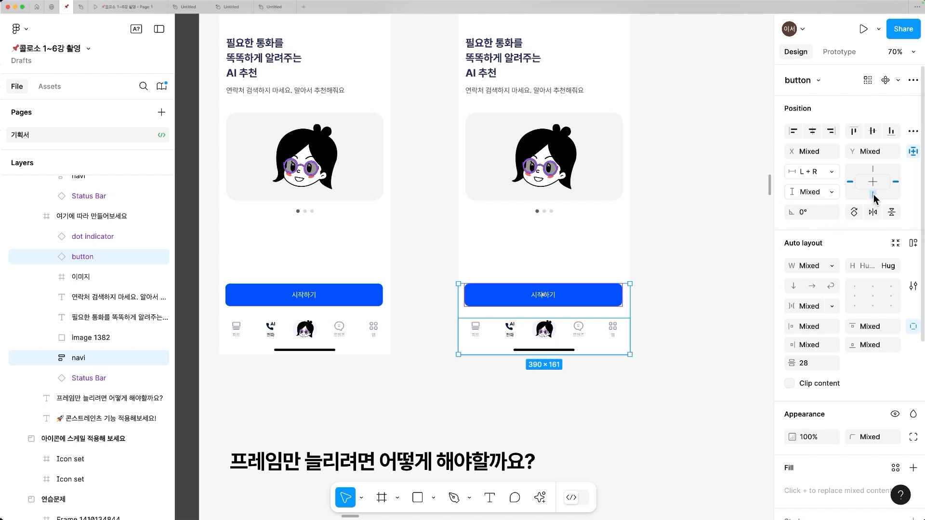
scroll(562, 244, down, 3)
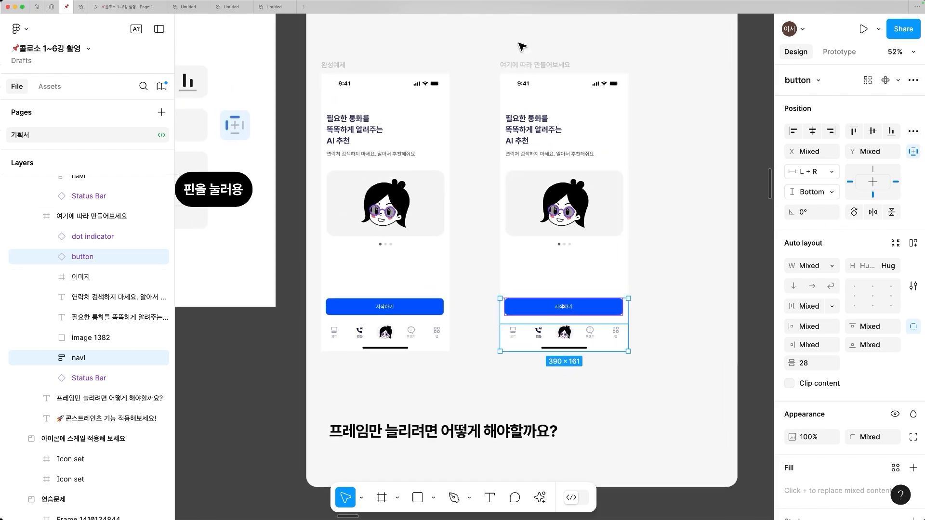
- Move the practice frame up to X 596, Y 271, try stretching its height to 1204, and undo the stretch
click(530, 67)
drag(530, 68, 532, 35)
drag(596, 319, 595, 437)
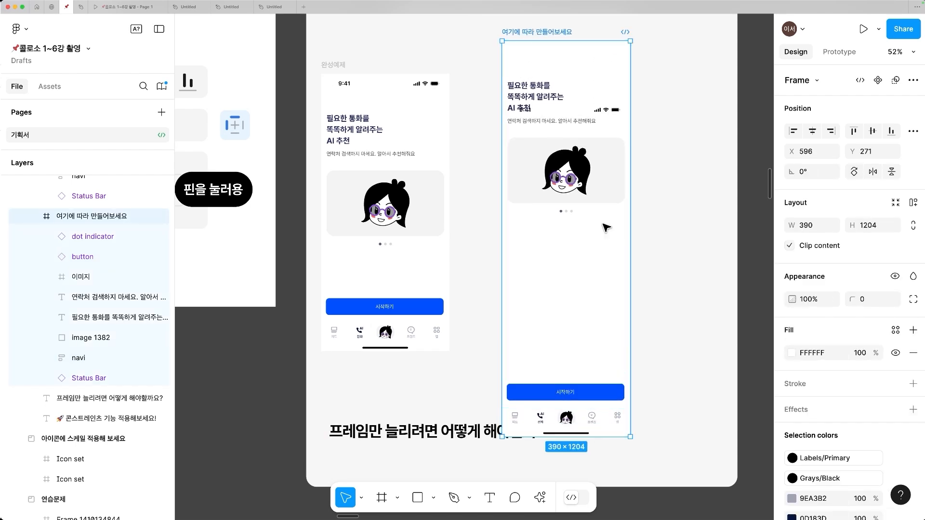
key(super+z)
- Set the practice frame's Status Bar vertical constraint to Top
scroll(605, 211, up, 1)
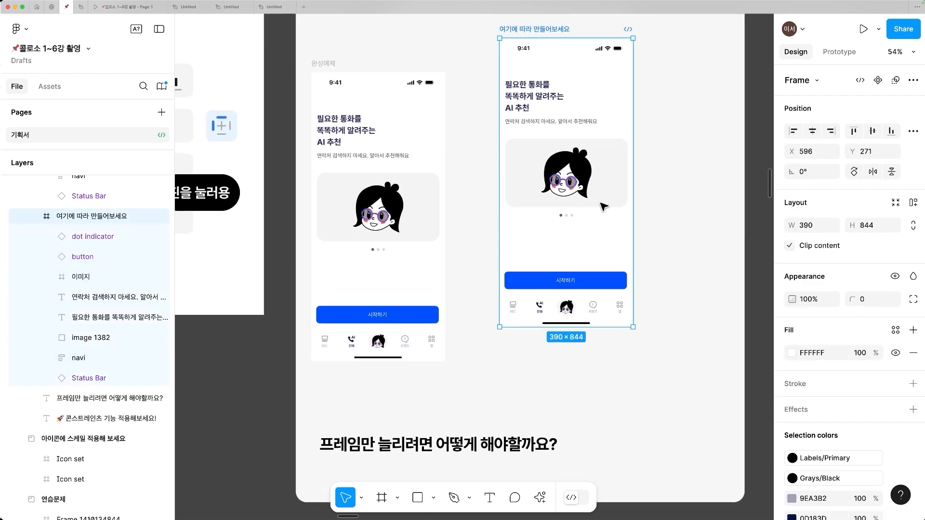
click(604, 52)
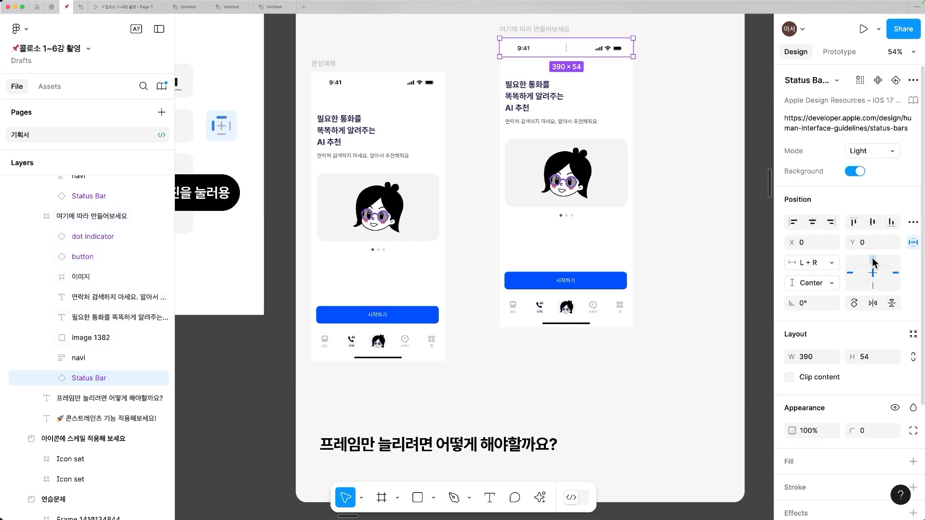
- Test the vertical constraints by stretching the practice frame's height to 1076, and undo the resize
click(531, 29)
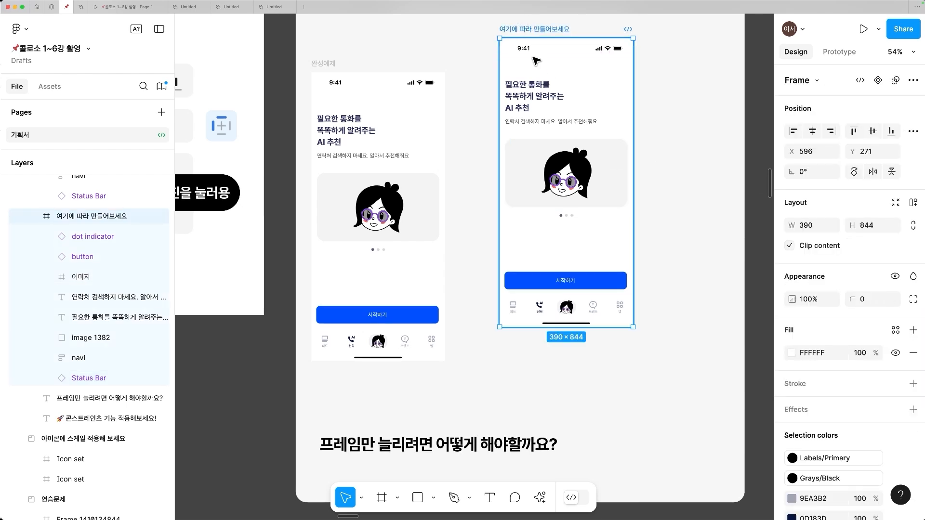
drag(590, 327, 554, 407)
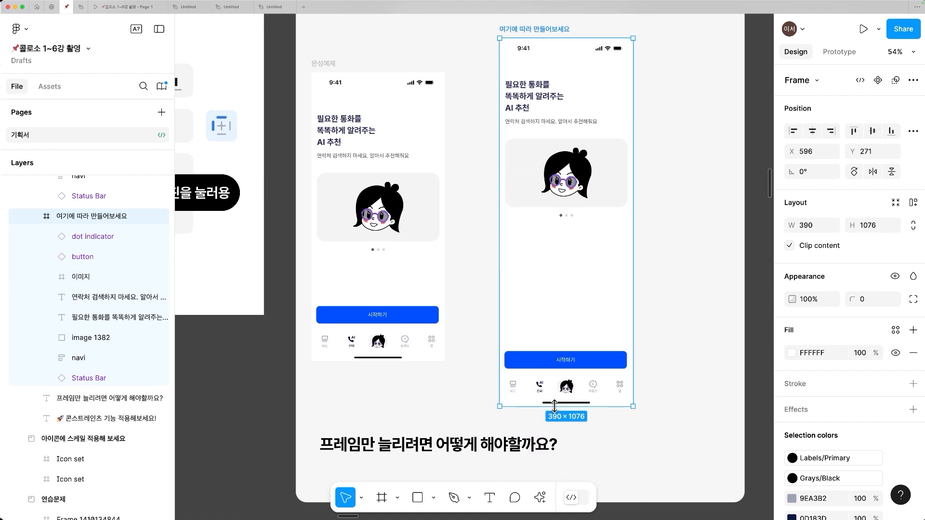
key(super+z)
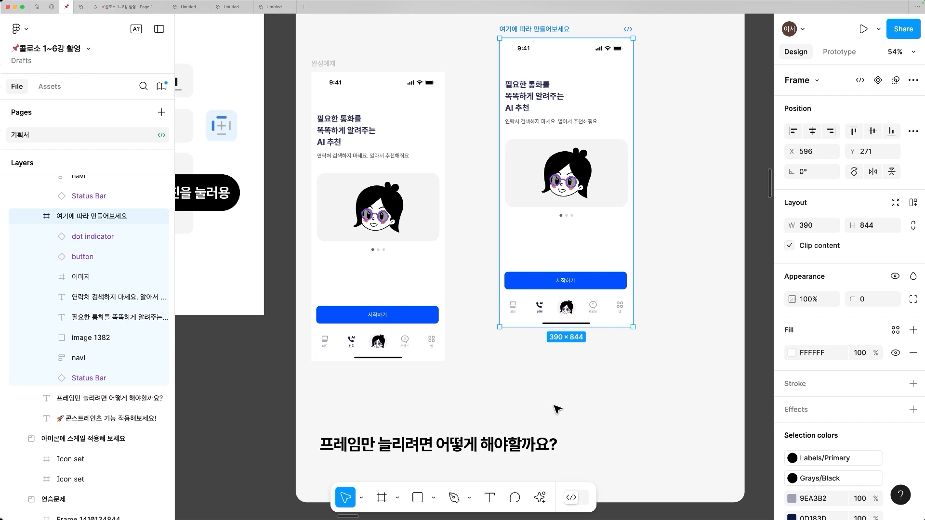
- Shift the 프레임만 늘리려면 어떻게 해야할까요? heading slightly right and down, and check the Status Bar's constraints
drag(530, 446, 549, 452)
click(527, 46)
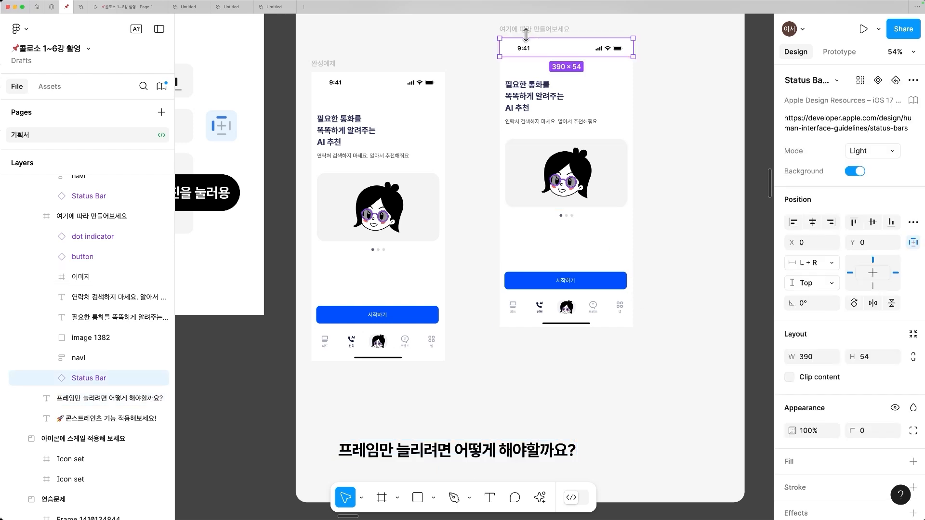
- Check the practice frame's bottom edge for resizing and inspect the constraints of its image card
click(530, 30)
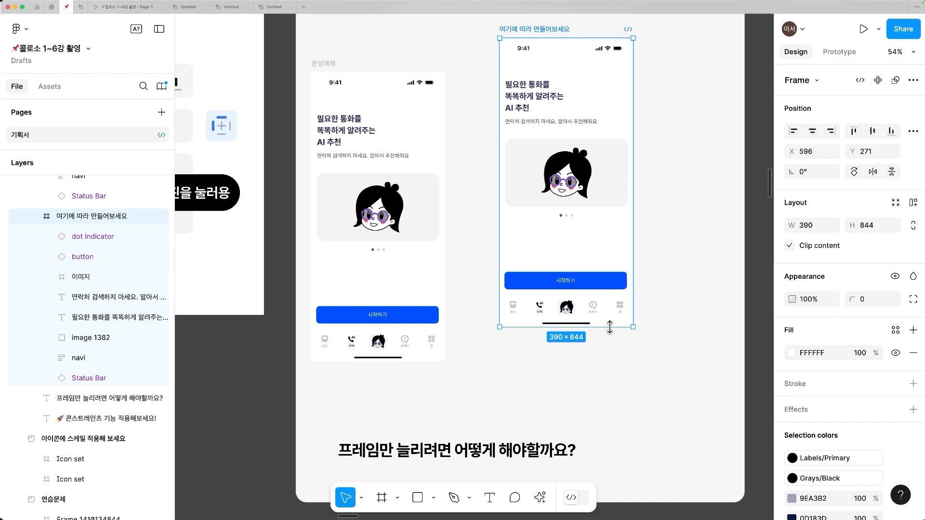
mouse_move(610, 327)
mouse_down()
mouse_move(603, 451)
mouse_move(608, 328)
mouse_up()
scroll(585, 348, right, 1)
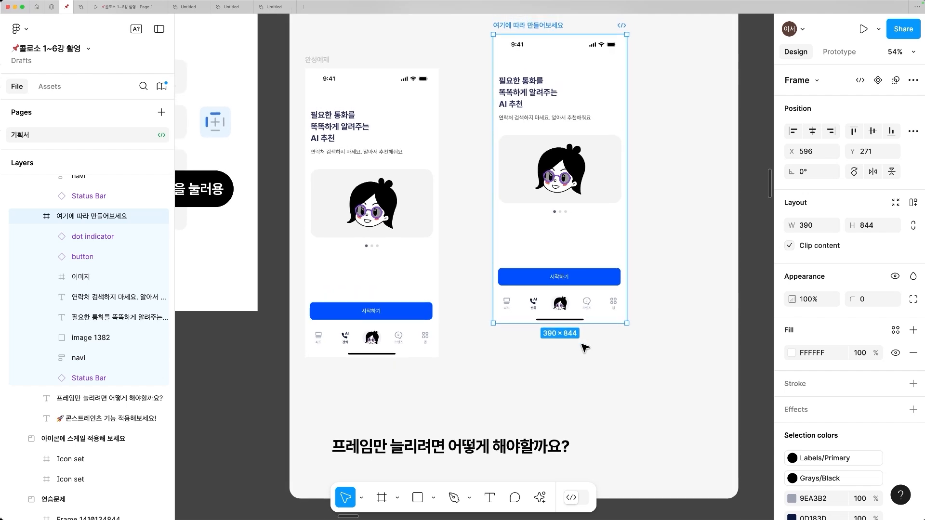
scroll(584, 348, down, 1)
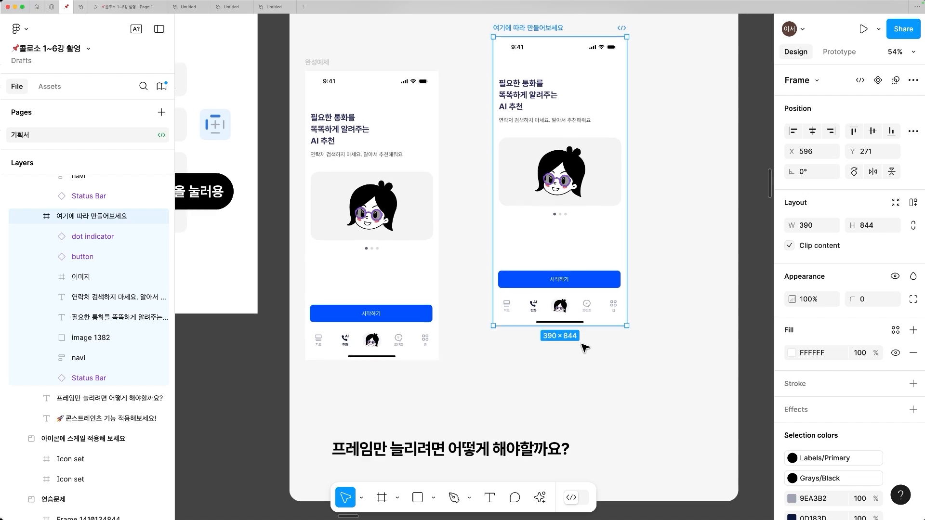
scroll(583, 328, right, 1)
scroll(583, 327, up, 1)
click(577, 199)
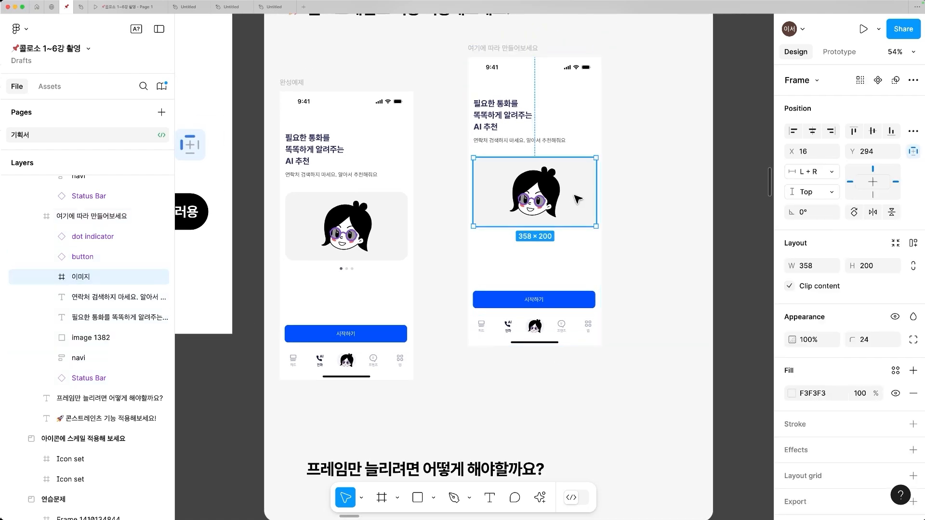
- Place a copy of the practice frame's 피드 navigation item on the empty area beside the frame, at about X 1065, Y 640
scroll(579, 199, right, 8)
scroll(578, 199, left, 7)
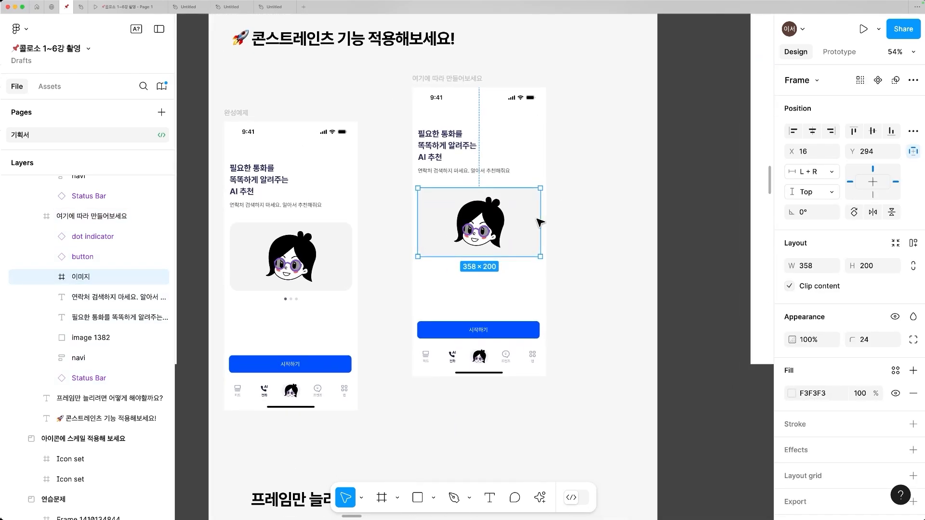
scroll(518, 226, up, 3)
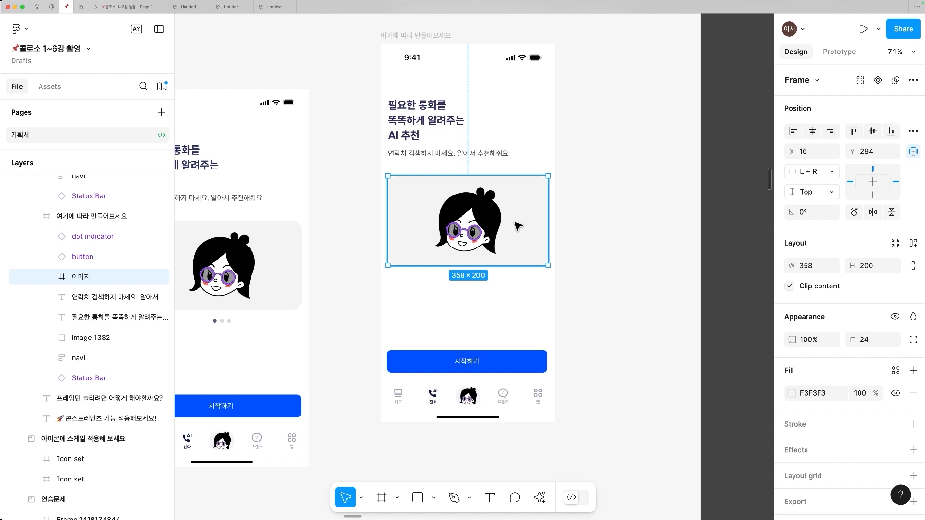
double_click(398, 400)
double_click(399, 401)
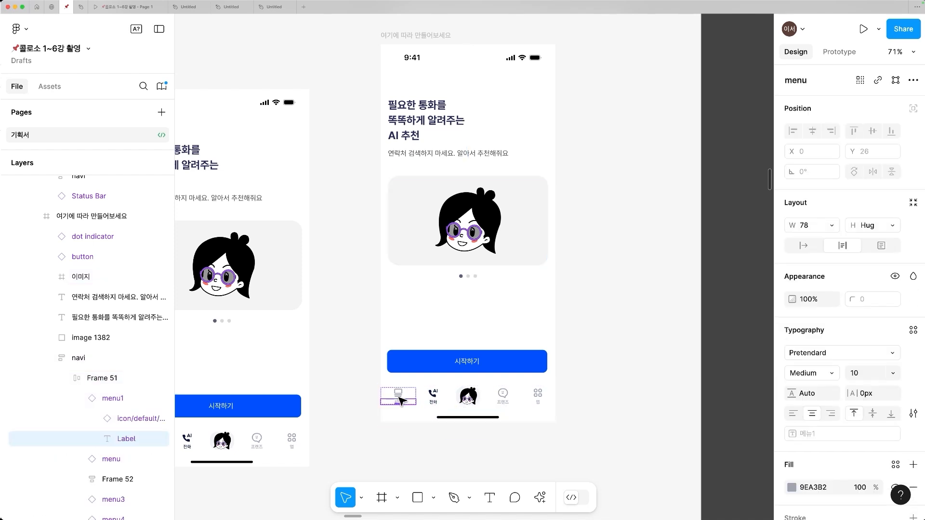
click(400, 392)
drag(700, 192, 624, 212)
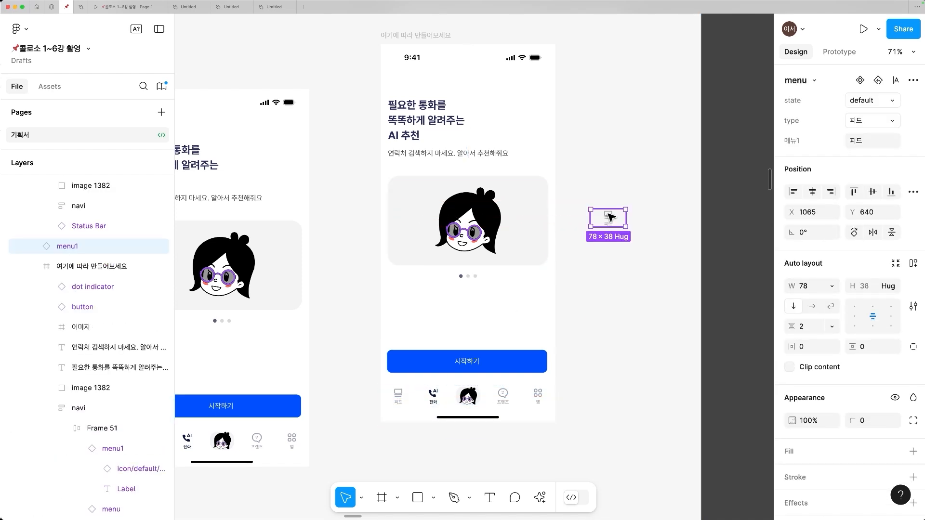
- Detach the copied menu1 item from its component
scroll(607, 216, up, 5)
right_click(532, 250)
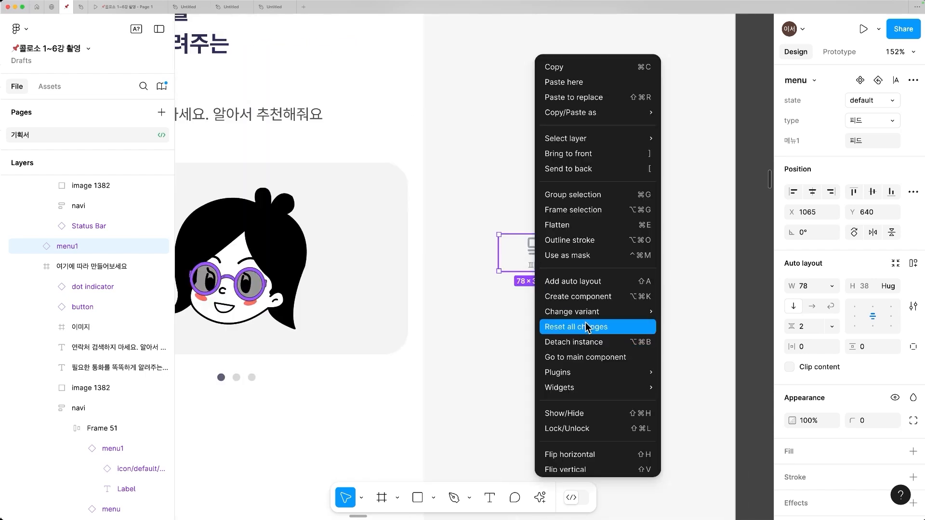
click(598, 343)
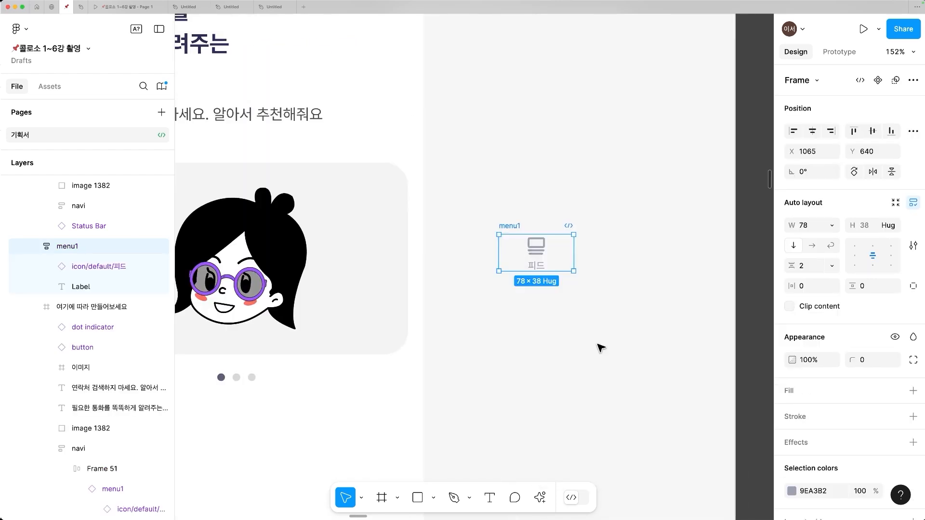
- Detach the icon/default/피드 instance inside the copied menu1 and move it out below the label, to about X 1097, Y 776
double_click(539, 254)
right_click(538, 254)
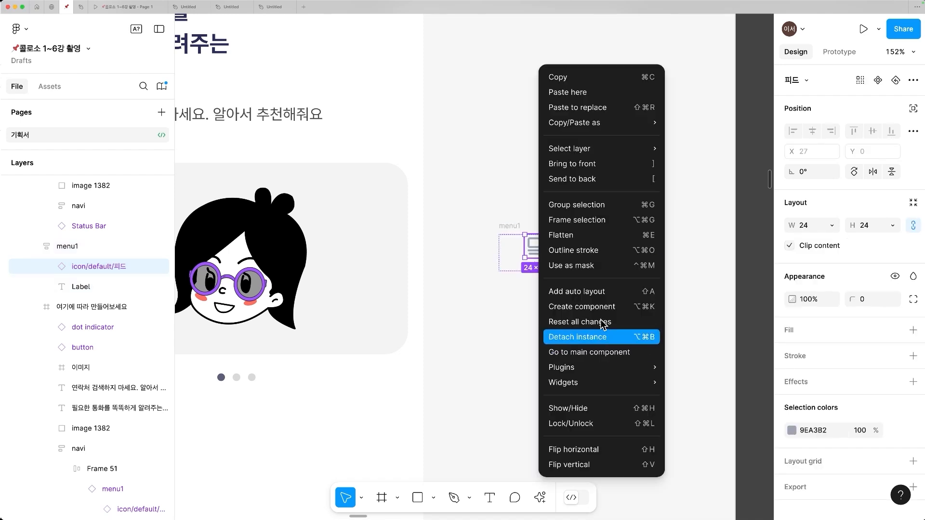
click(596, 336)
drag(545, 242, 549, 373)
scroll(549, 376, down, 2)
scroll(550, 377, up, 5)
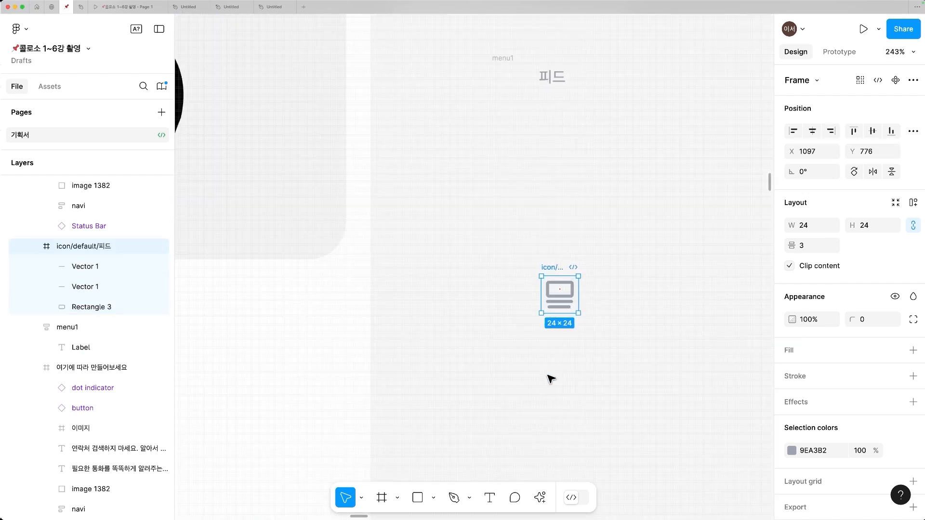
- Test how the detached icon's shapes respond to enlarging their frame, and undo the resize
drag(578, 276, 614, 249)
key(super+z)
click(561, 340)
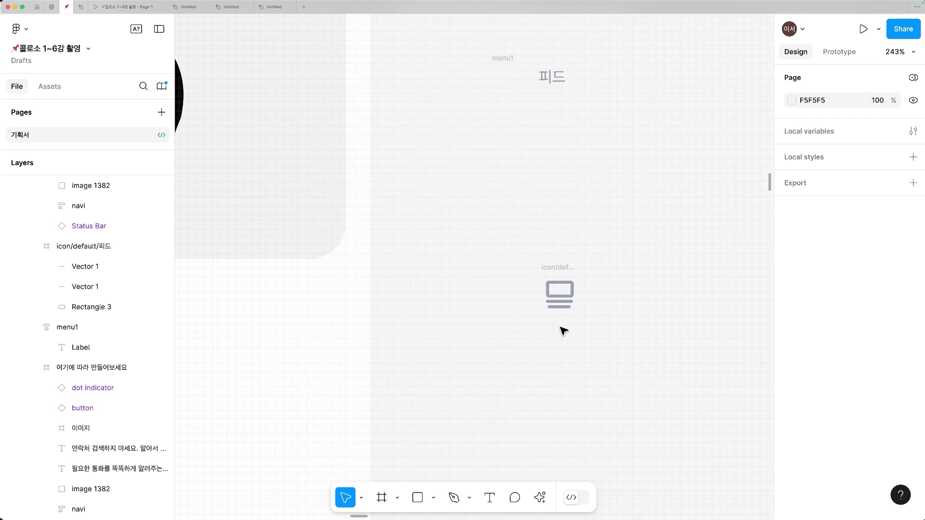
- Set the horizontal and vertical constraints of the icon's three inner shapes to Scale
drag(564, 353, 559, 250)
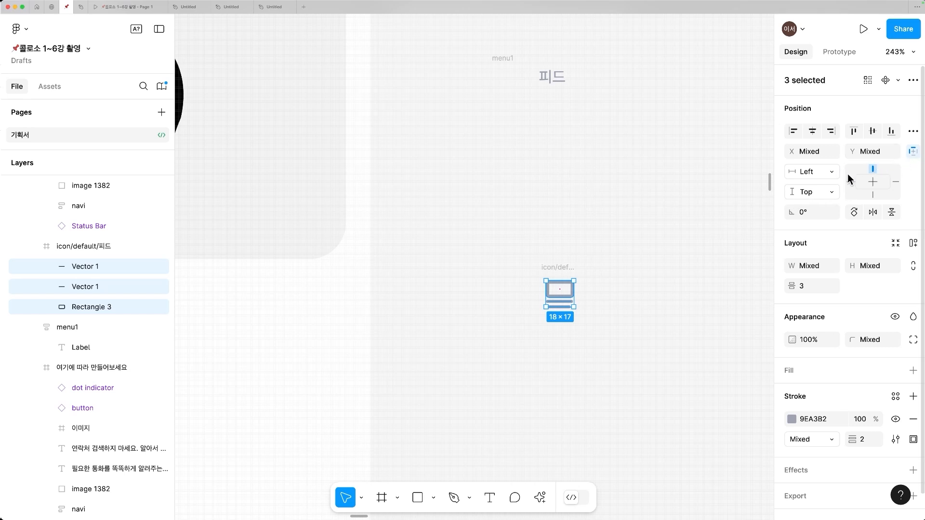
click(815, 171)
click(815, 232)
click(814, 192)
click(815, 253)
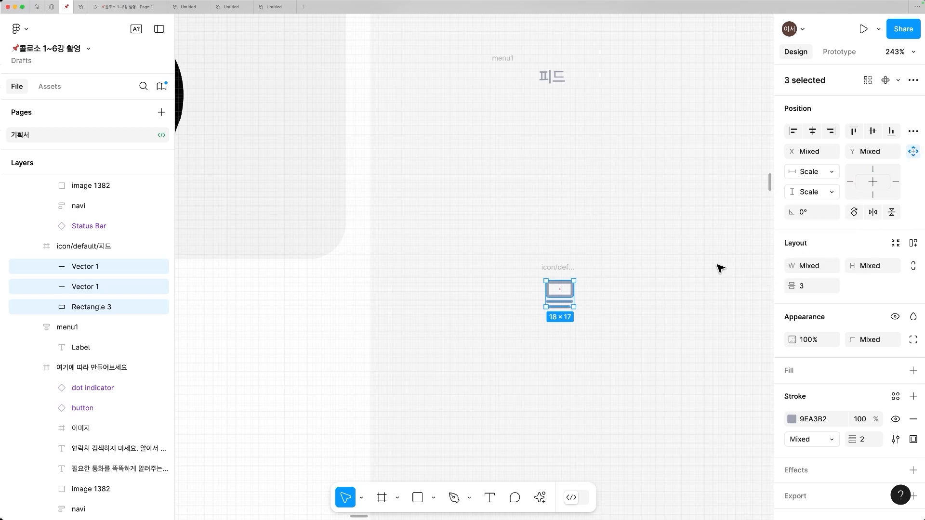
- Test the Scale constraints by enlarging the icon frame to 58 × 58 and selecting its inner shapes, and undo the resize
click(560, 269)
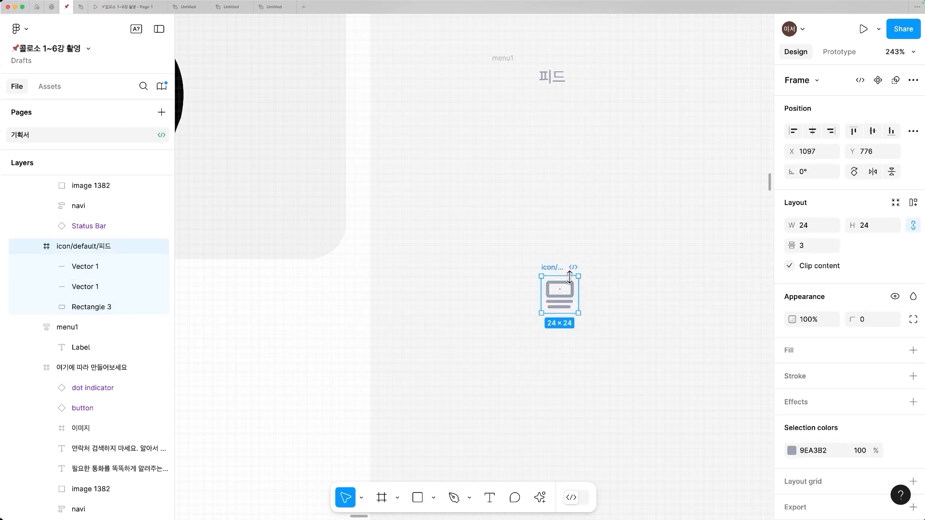
mouse_move(573, 274)
mouse_down()
mouse_move(604, 245)
mouse_move(622, 209)
mouse_move(574, 271)
mouse_move(637, 205)
mouse_move(584, 246)
mouse_move(644, 186)
mouse_move(566, 277)
mouse_move(587, 238)
mouse_move(610, 232)
mouse_move(578, 277)
mouse_up()
scroll(612, 264, up, 5)
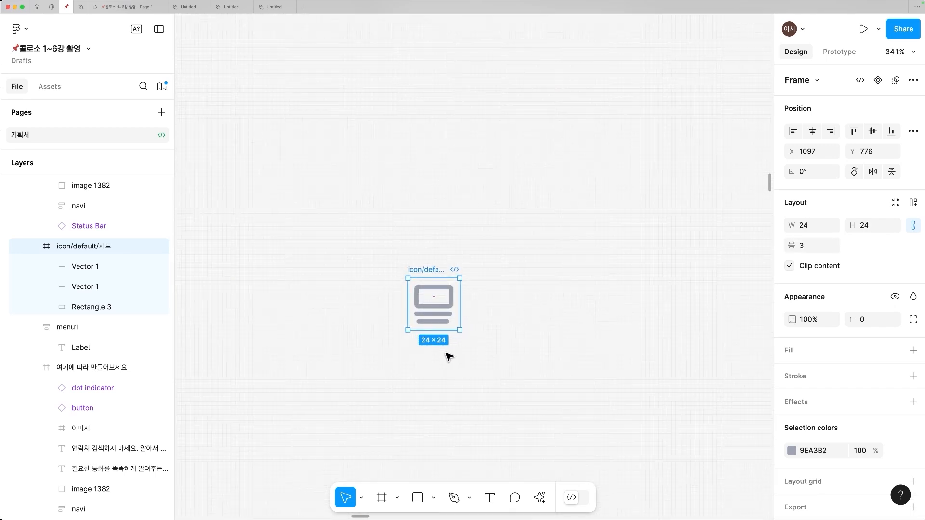
drag(459, 278, 497, 241)
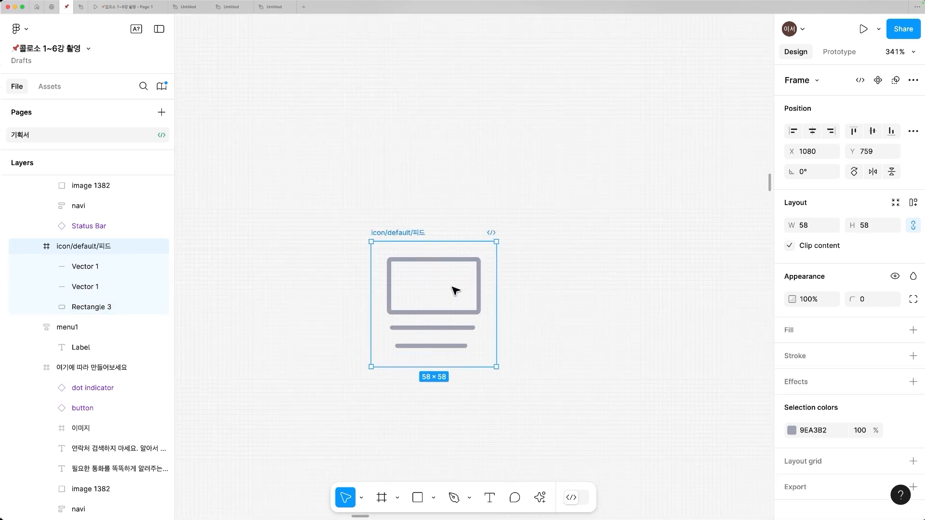
drag(434, 389, 440, 274)
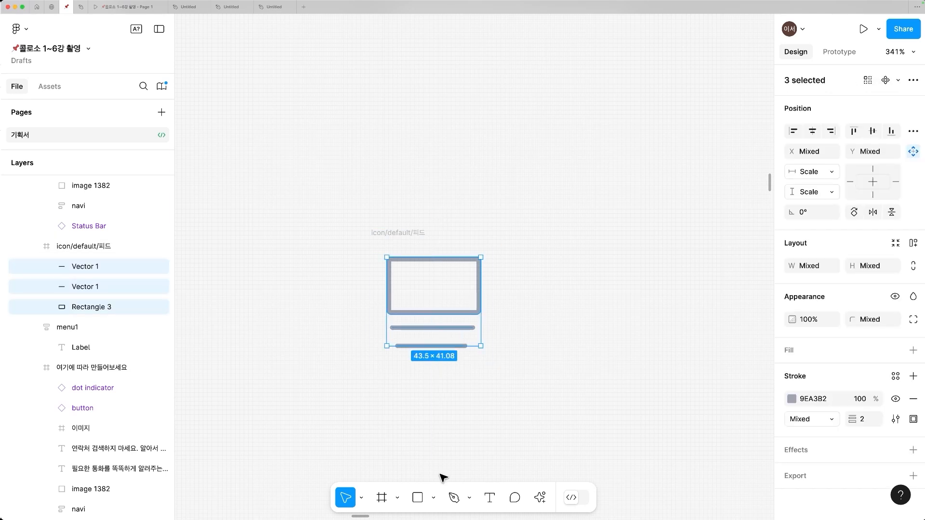
click(409, 236)
key(super+z)
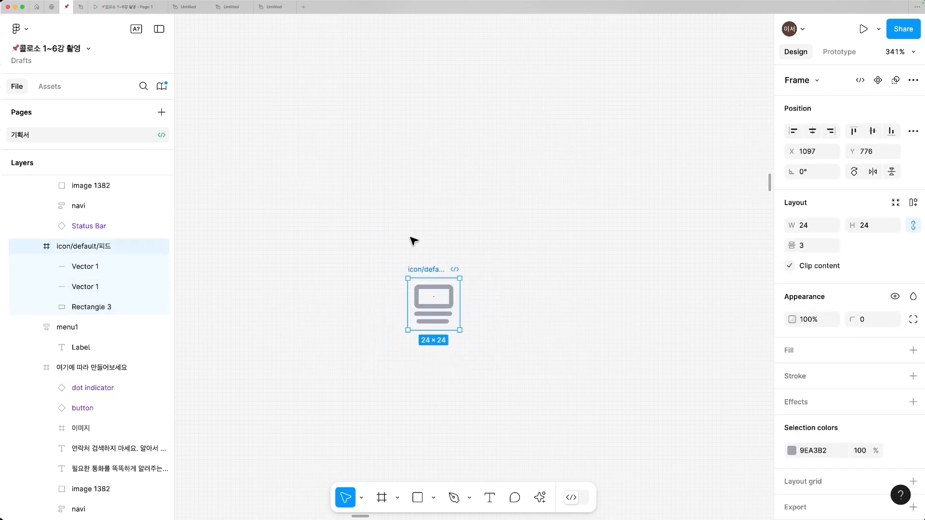
- Move the 24 × 24 icon frame to about X 1144, Y 760
key(Return)
drag(430, 269, 532, 235)
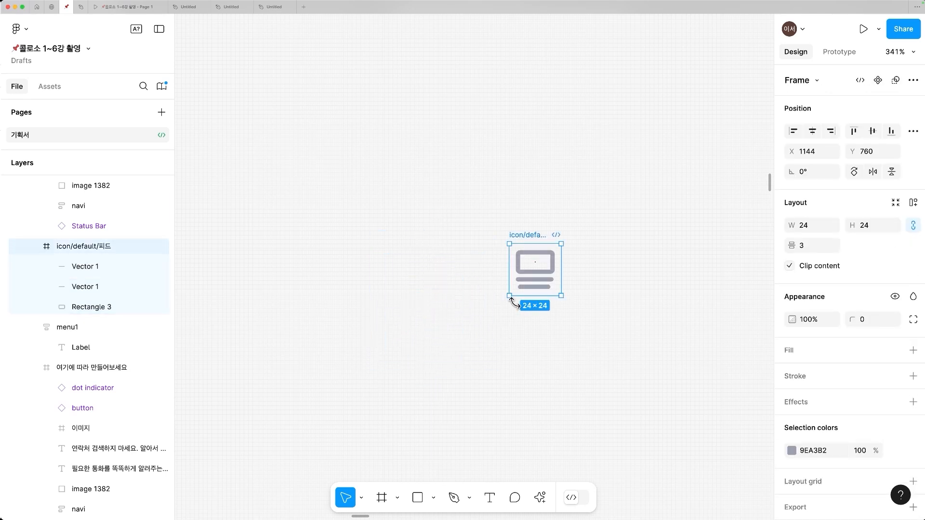
scroll(511, 302, down, 1)
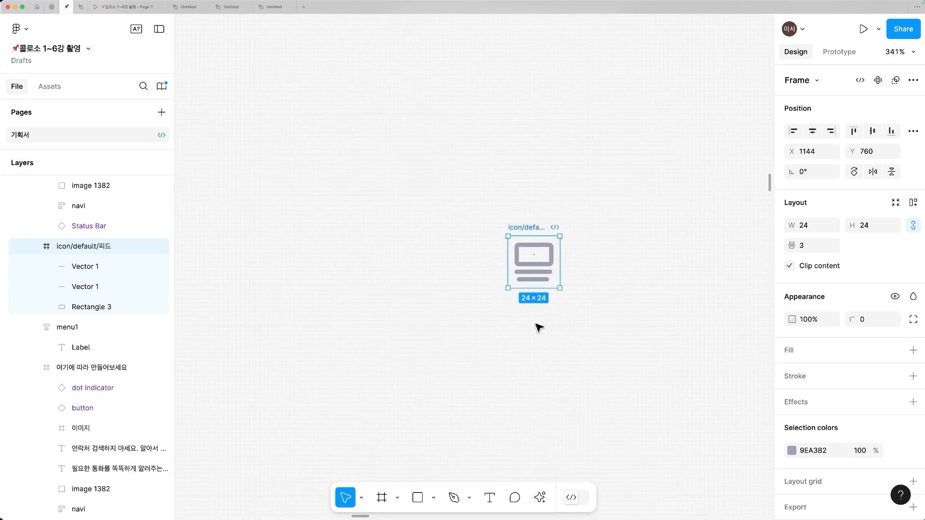
scroll(537, 327, down, 5)
drag(538, 327, 524, 205)
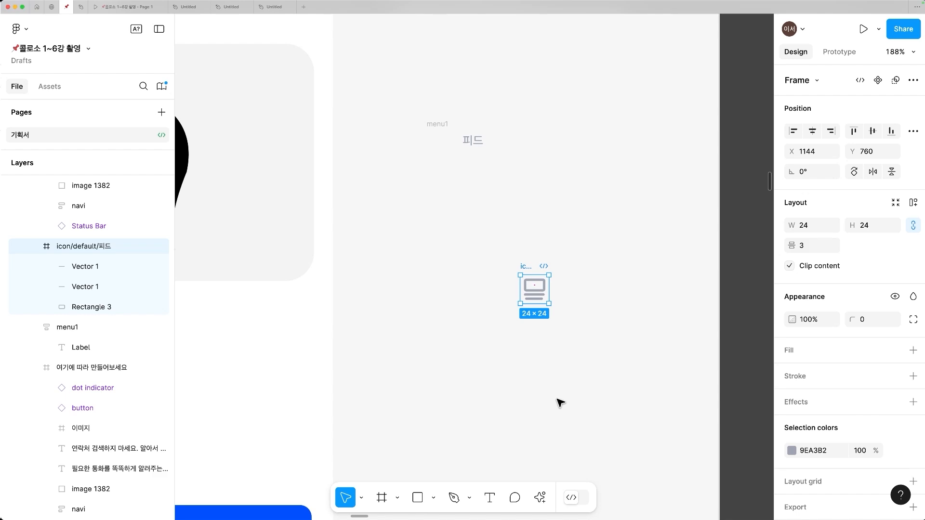